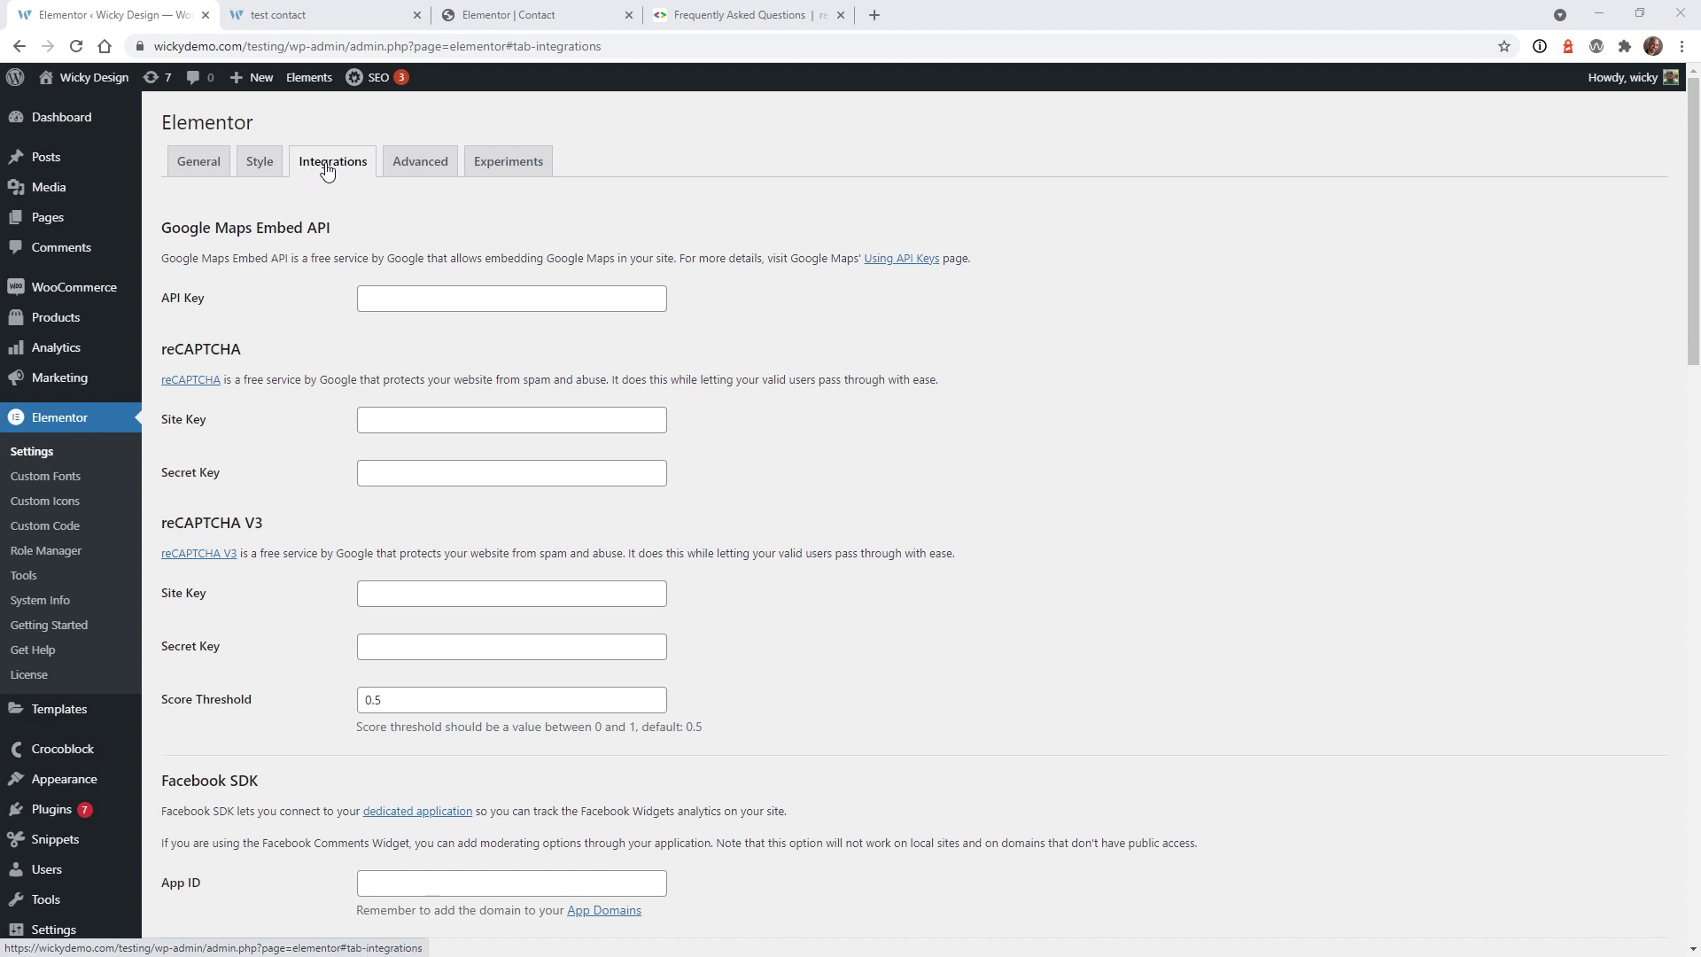
# Step: Copy the address of the reCAPTCHA V3 link and open Google reCAPTCHA's v3 Admin Console in Firefox
pyautogui.click(385, 592)
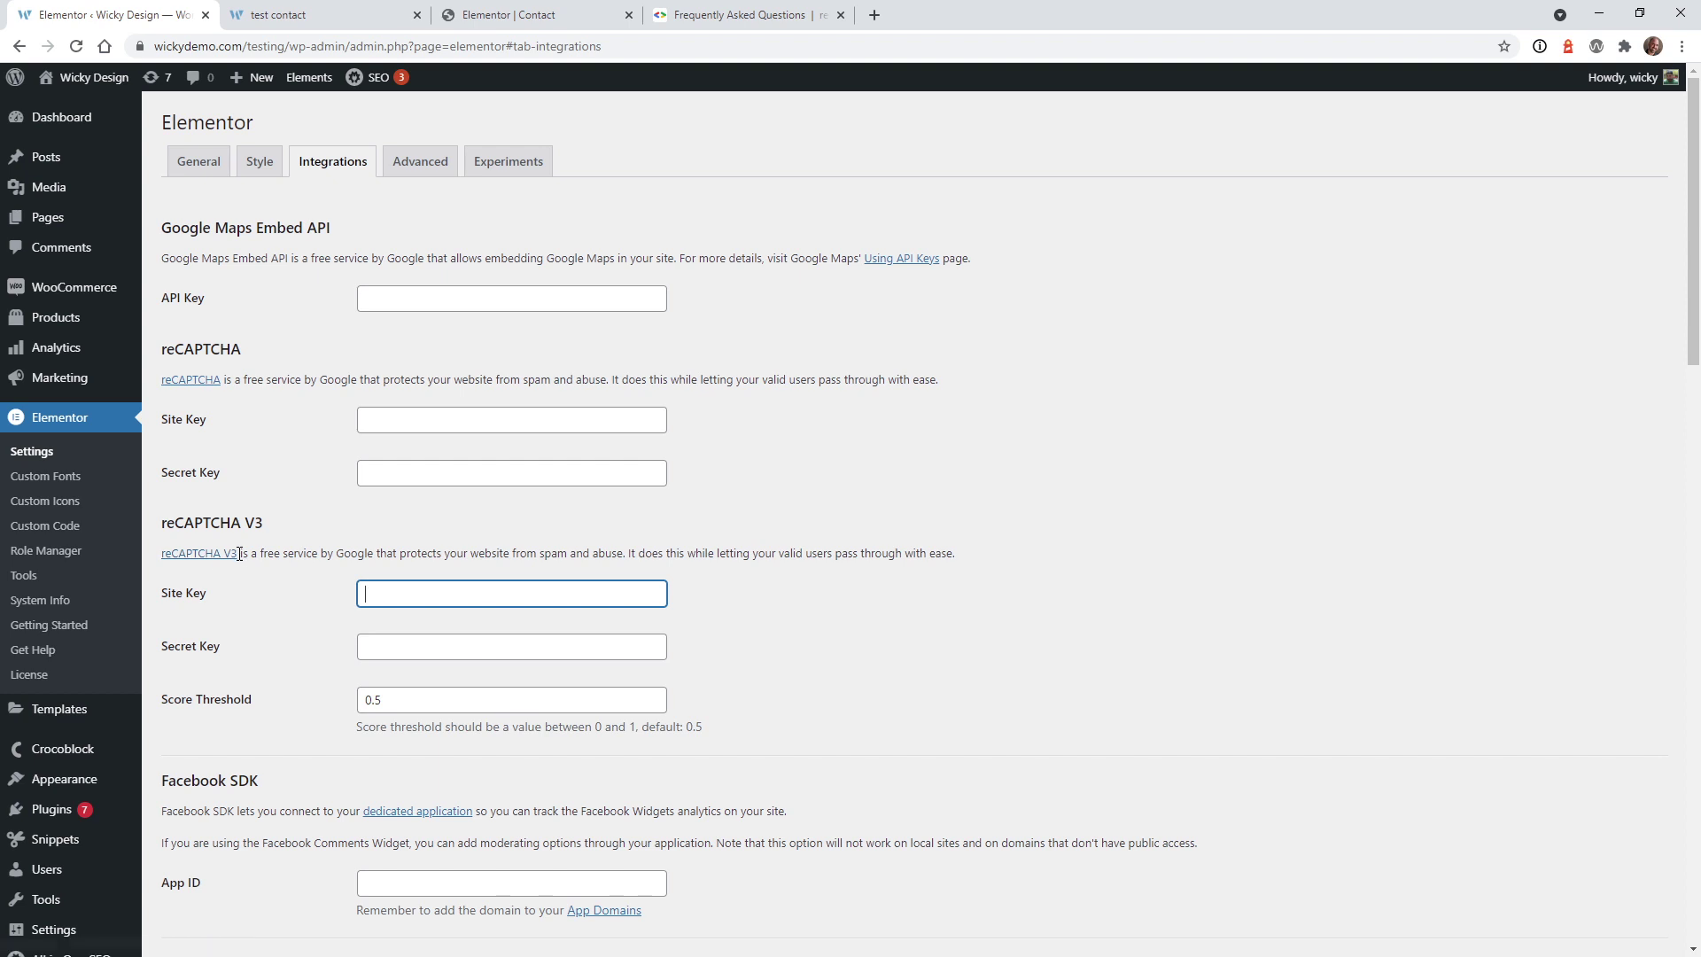
pyautogui.rightClick(208, 561)
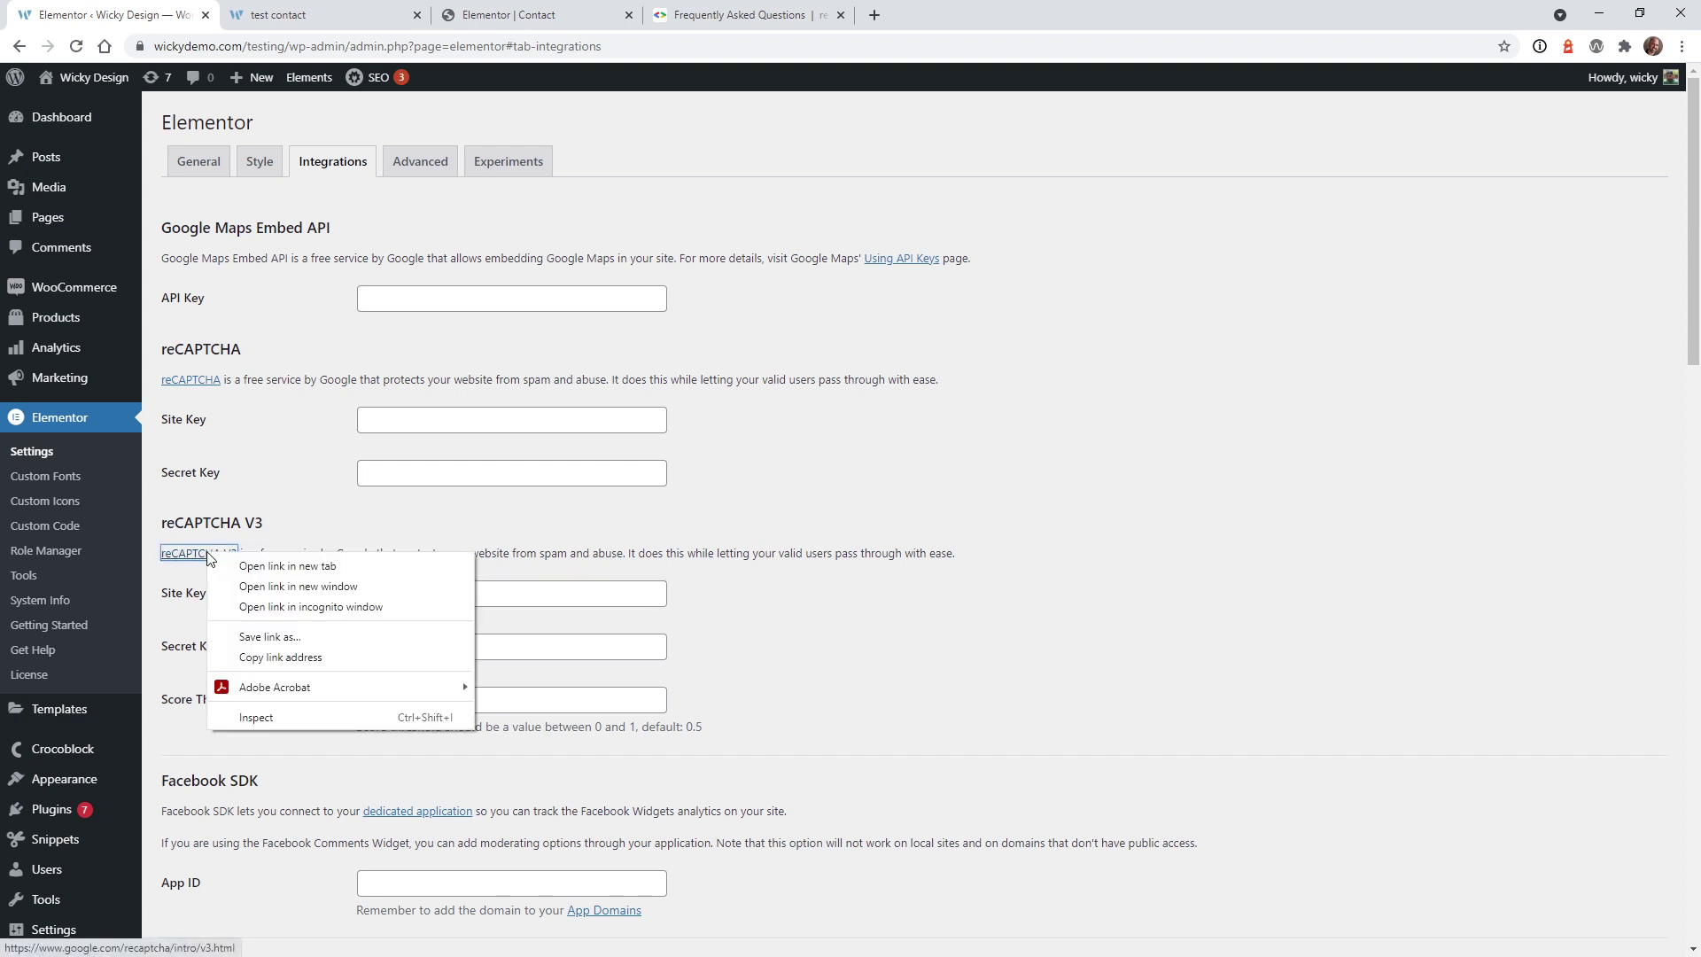
pyautogui.click(302, 658)
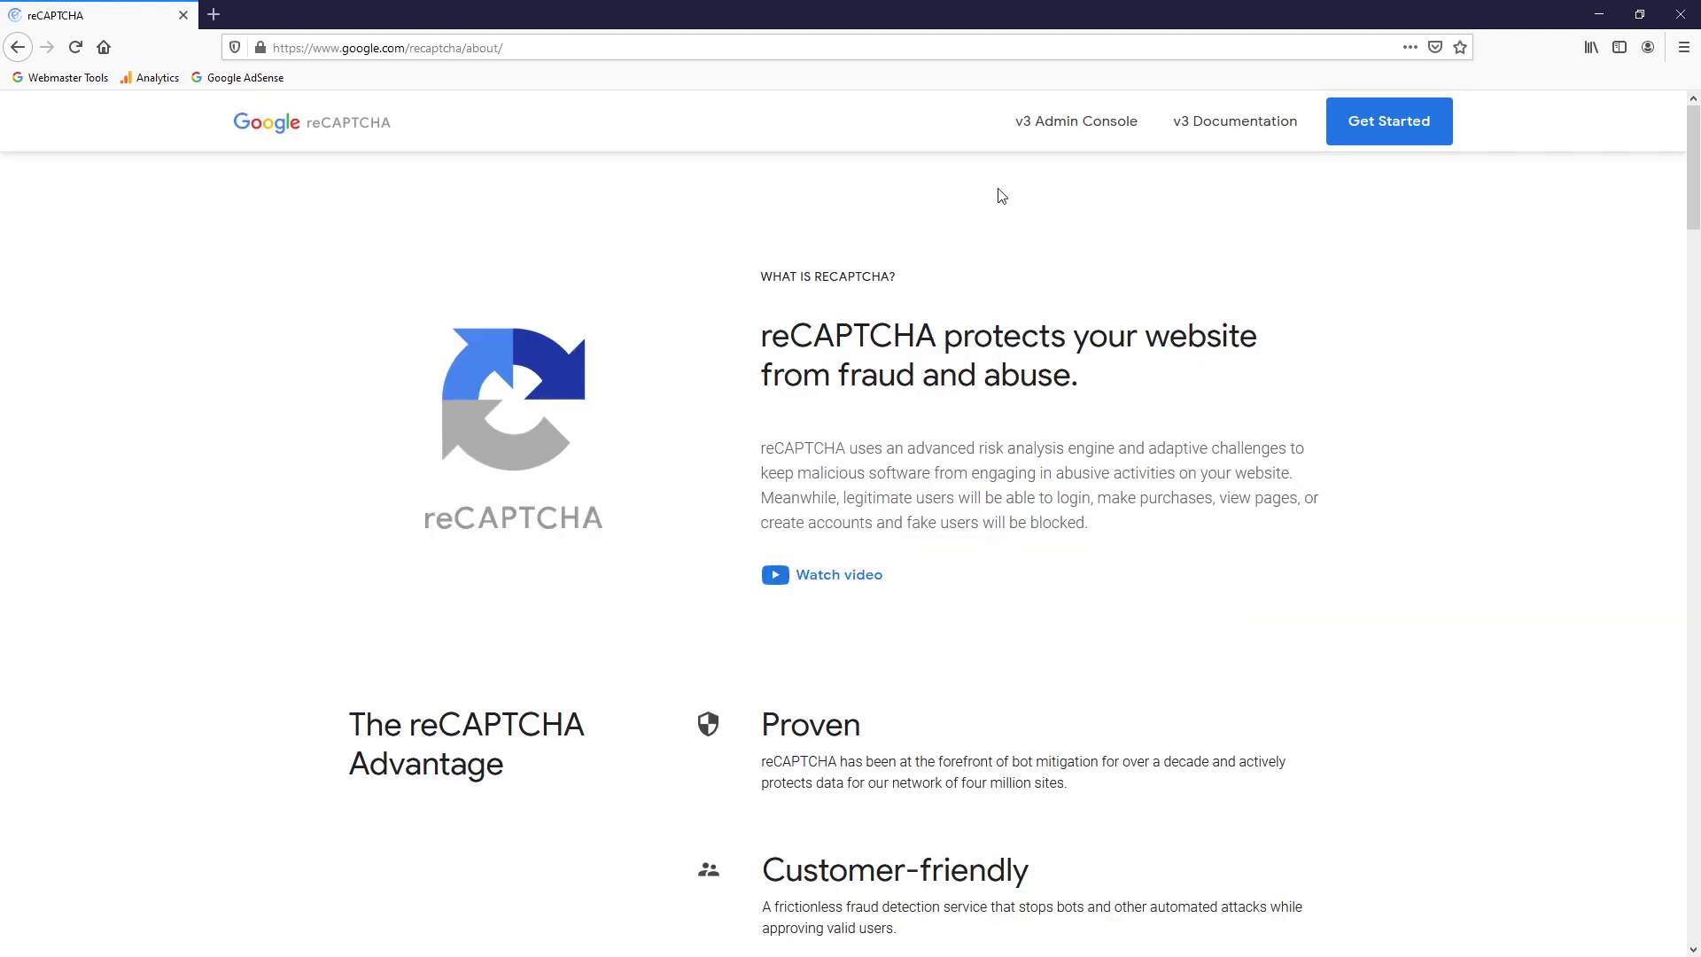
pyautogui.click(1057, 133)
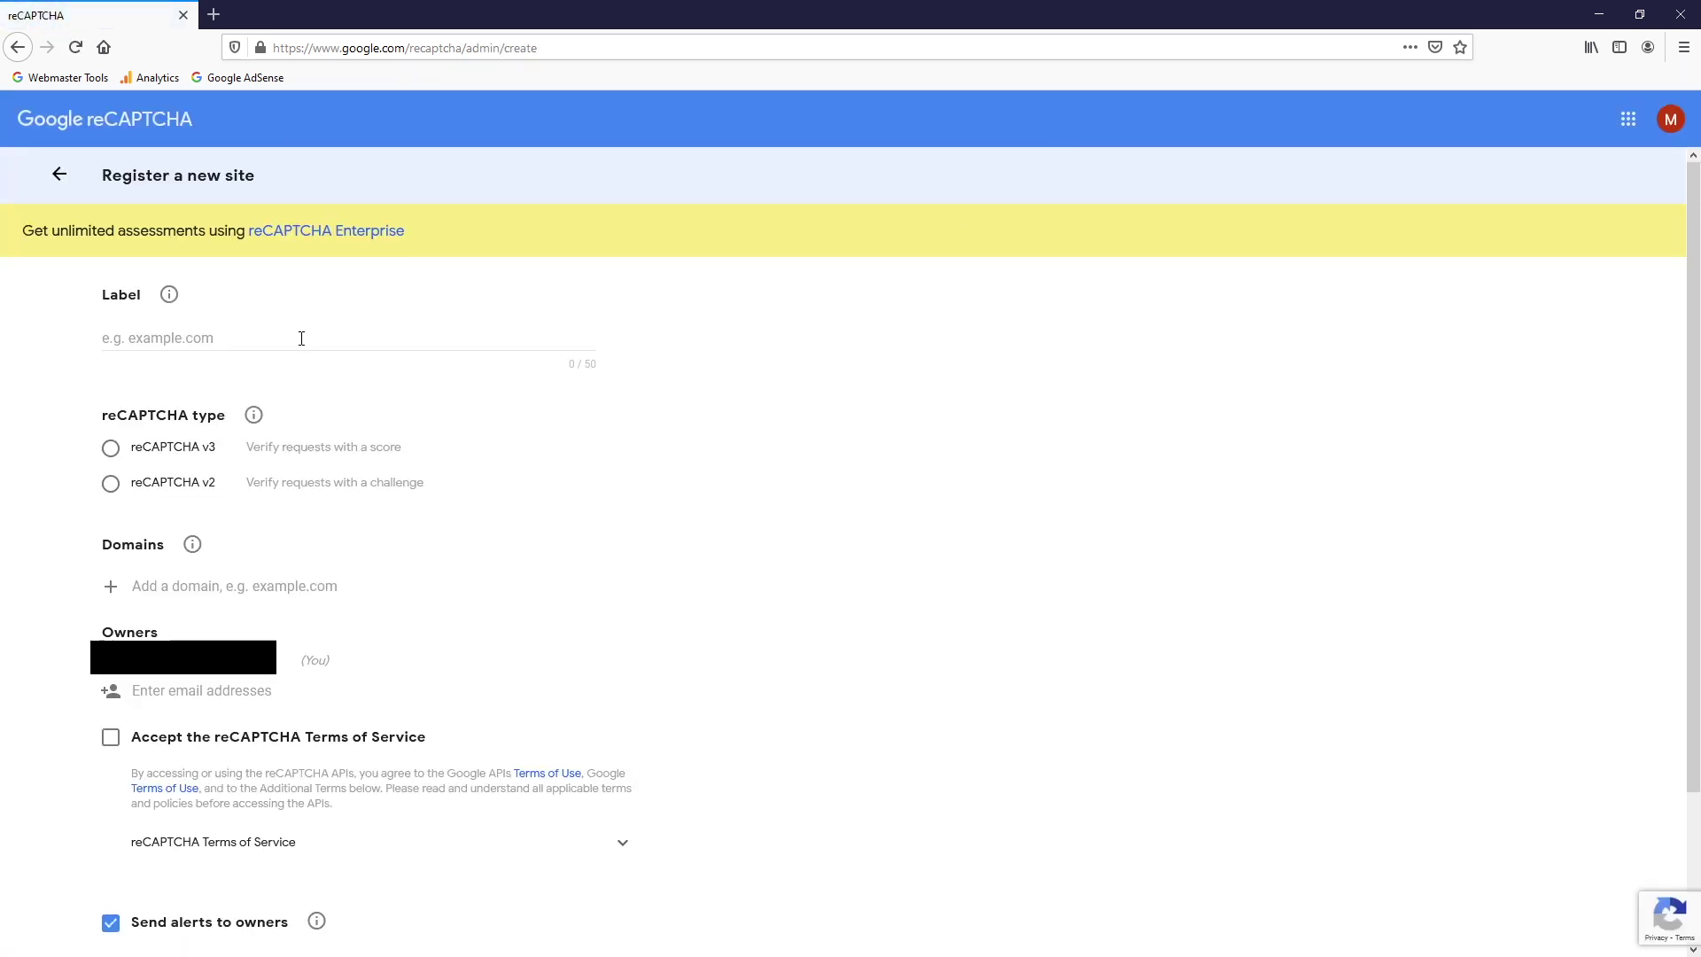
# Step: Label the new reCAPTCHA site "Wicky Demo Contact Form" and choose the reCAPTCHA v3 type
pyautogui.click(301, 339)
pyautogui.write('Wicky ')
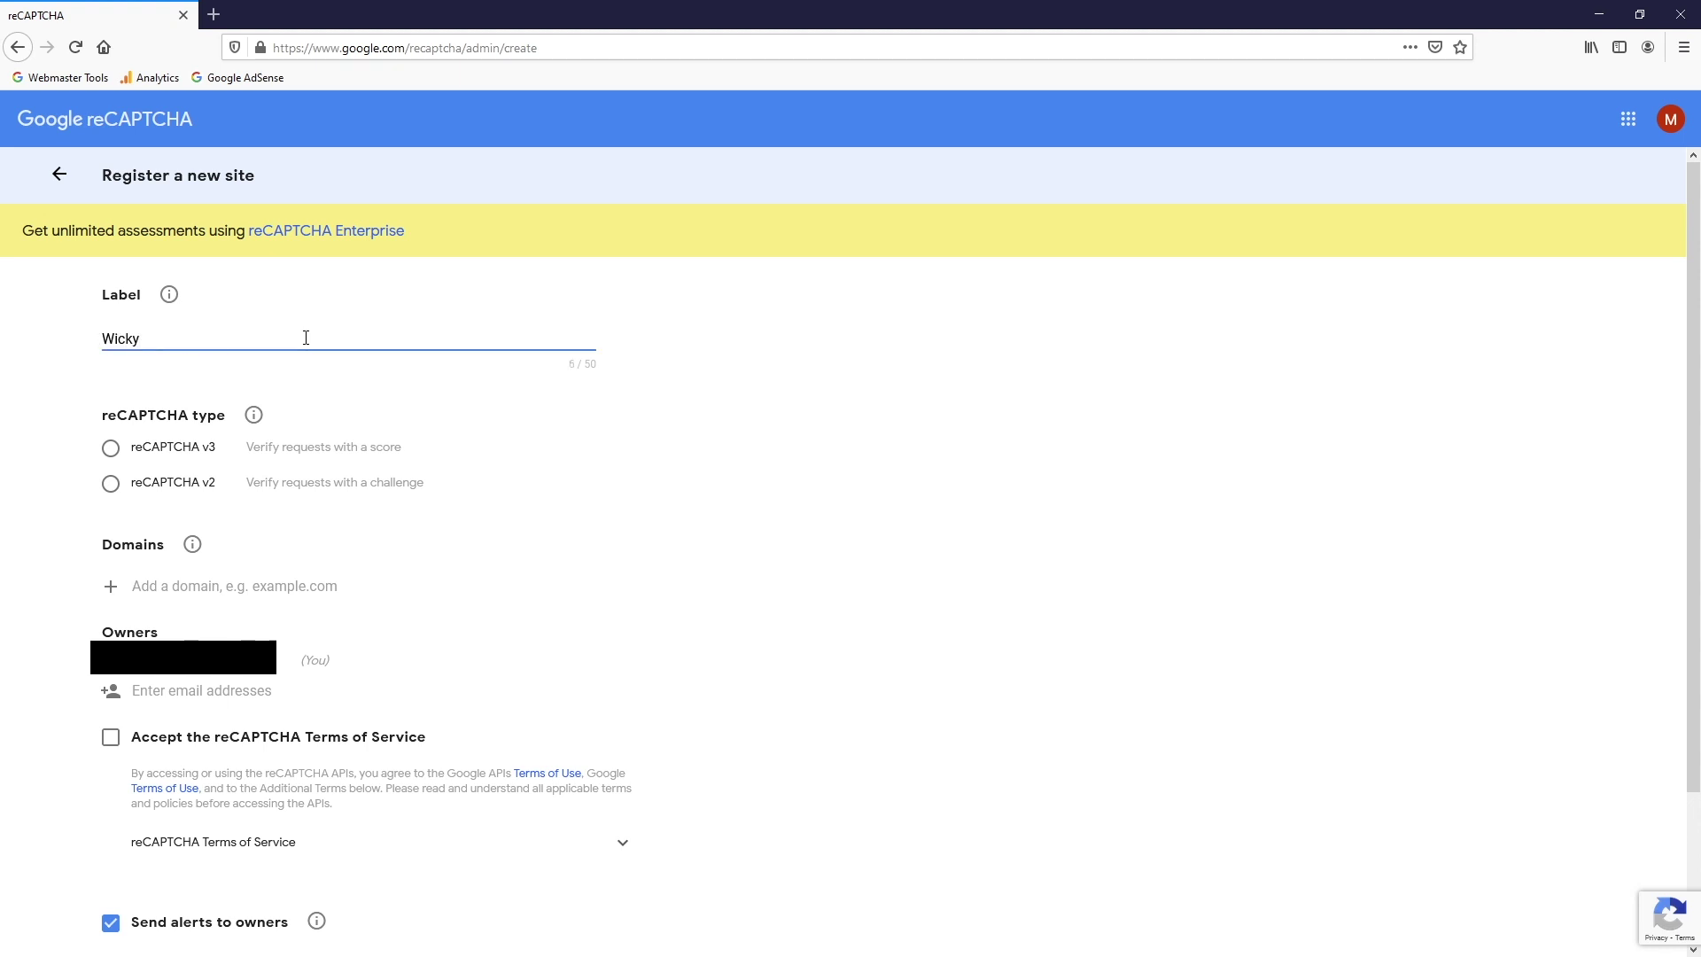
pyautogui.write('Demo Contact Form')
pyautogui.click(148, 455)
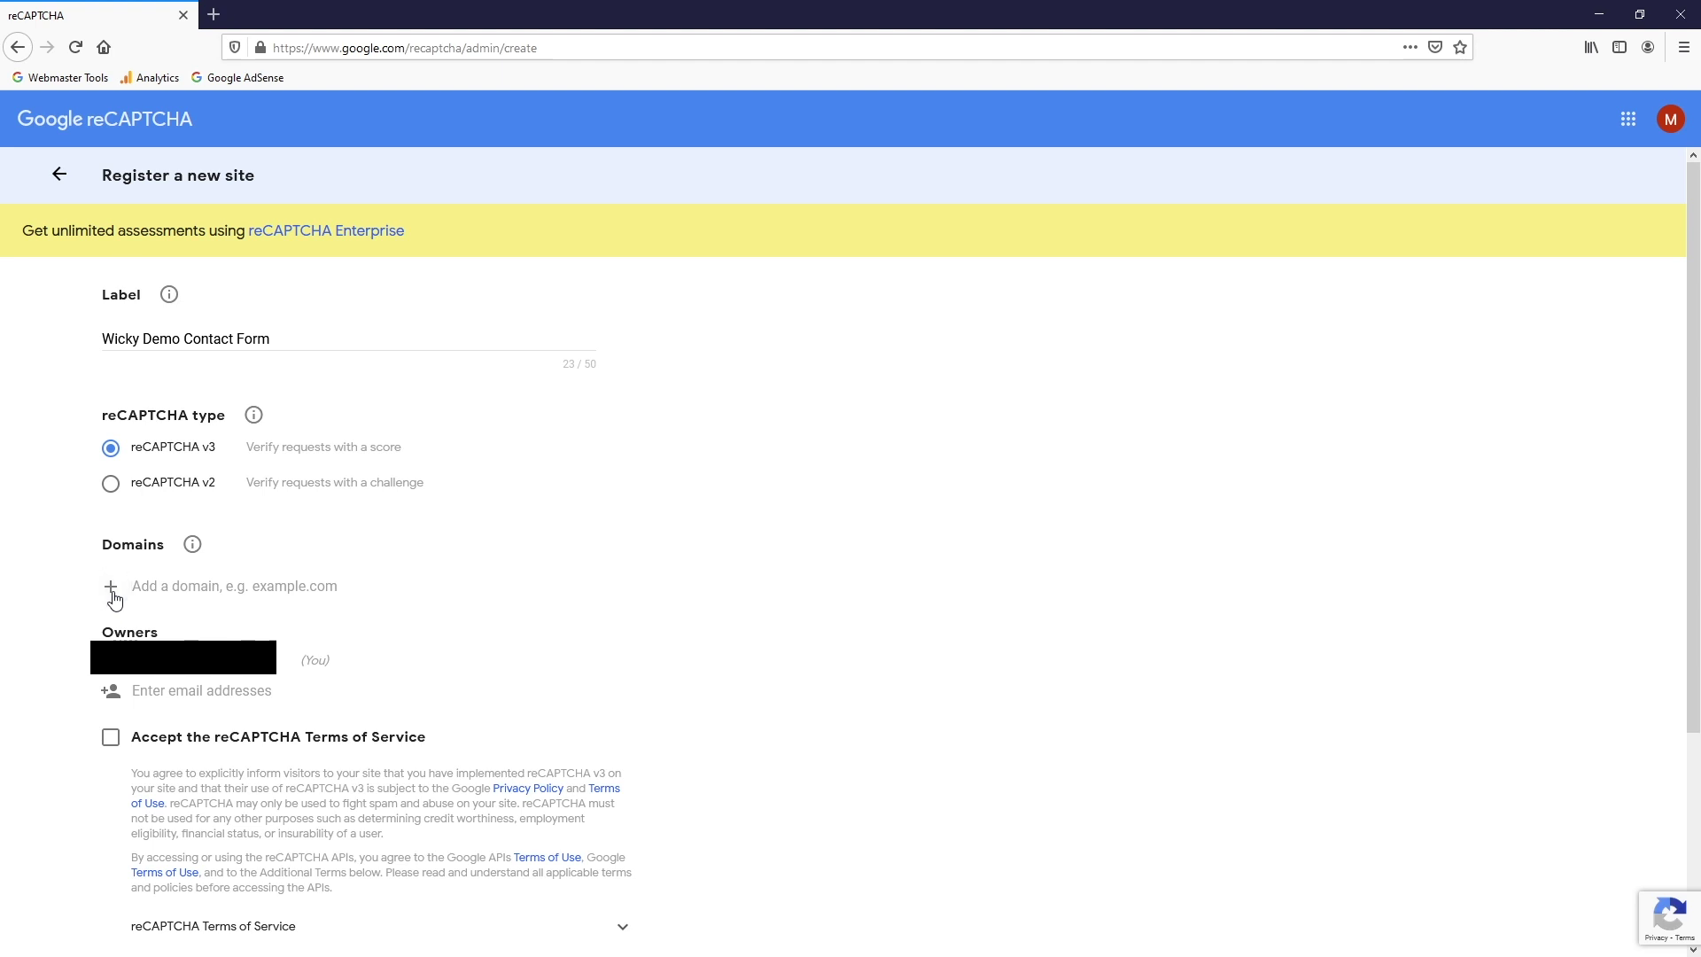
# Step: Add the domain wickydemo.com, accept the reCAPTCHA Terms of Service, and submit the site registration
pyautogui.click(160, 585)
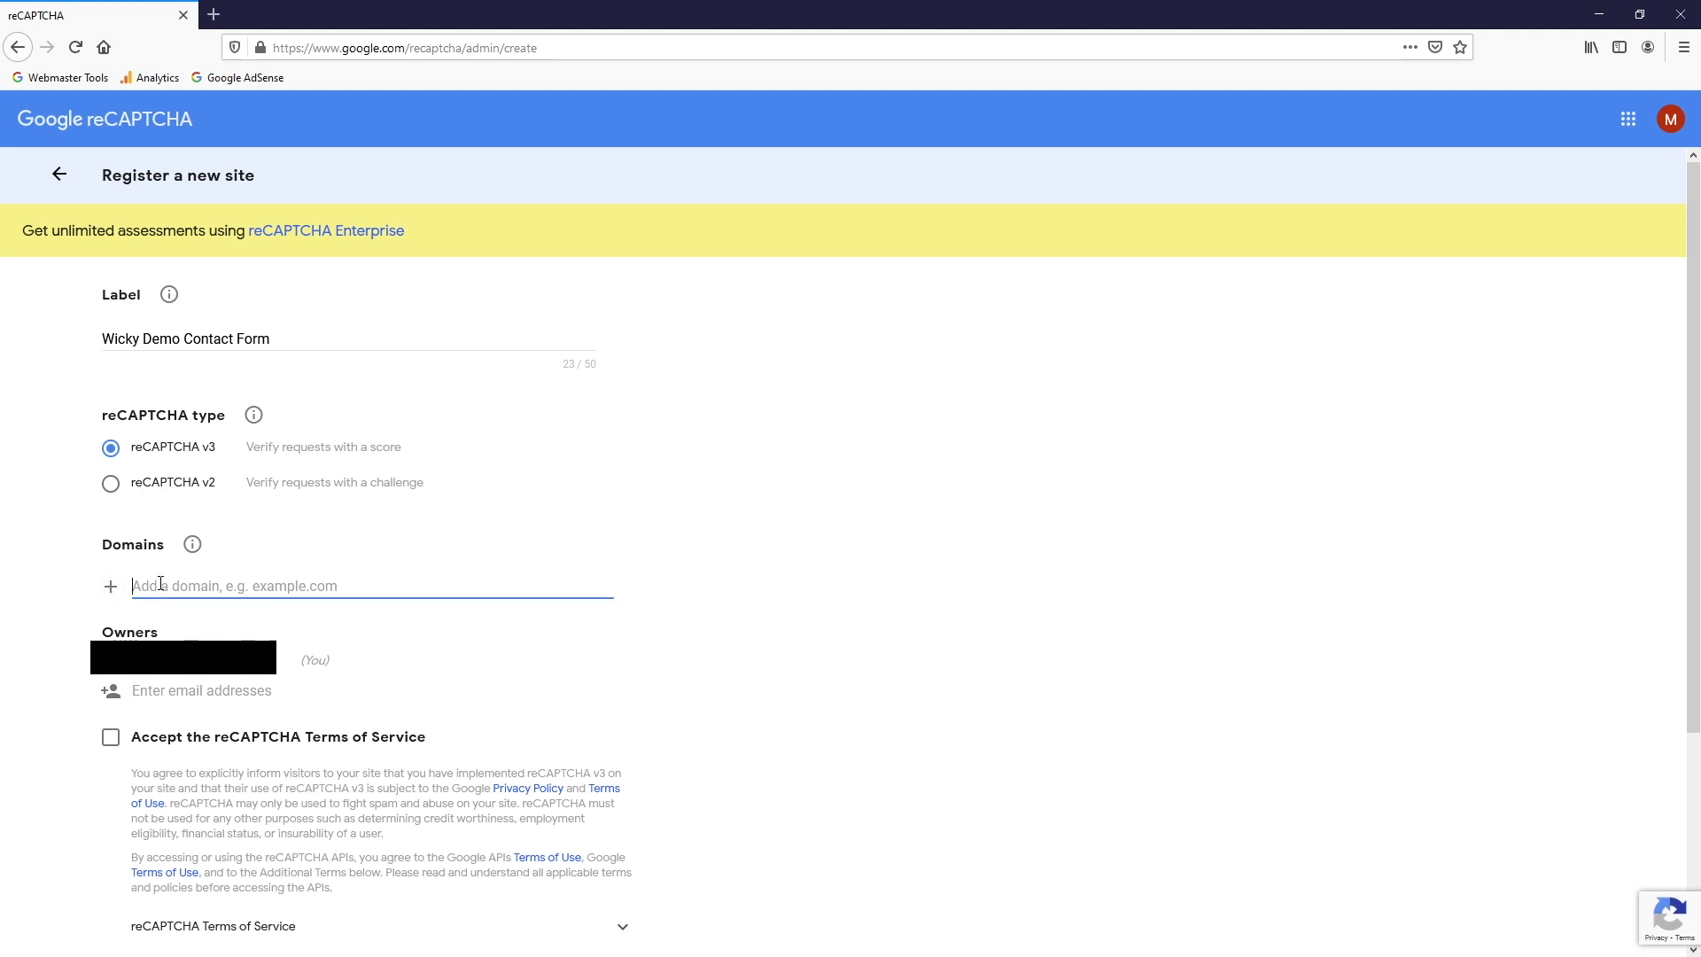
pyautogui.write('wickydemo.com')
pyautogui.click(875, 686)
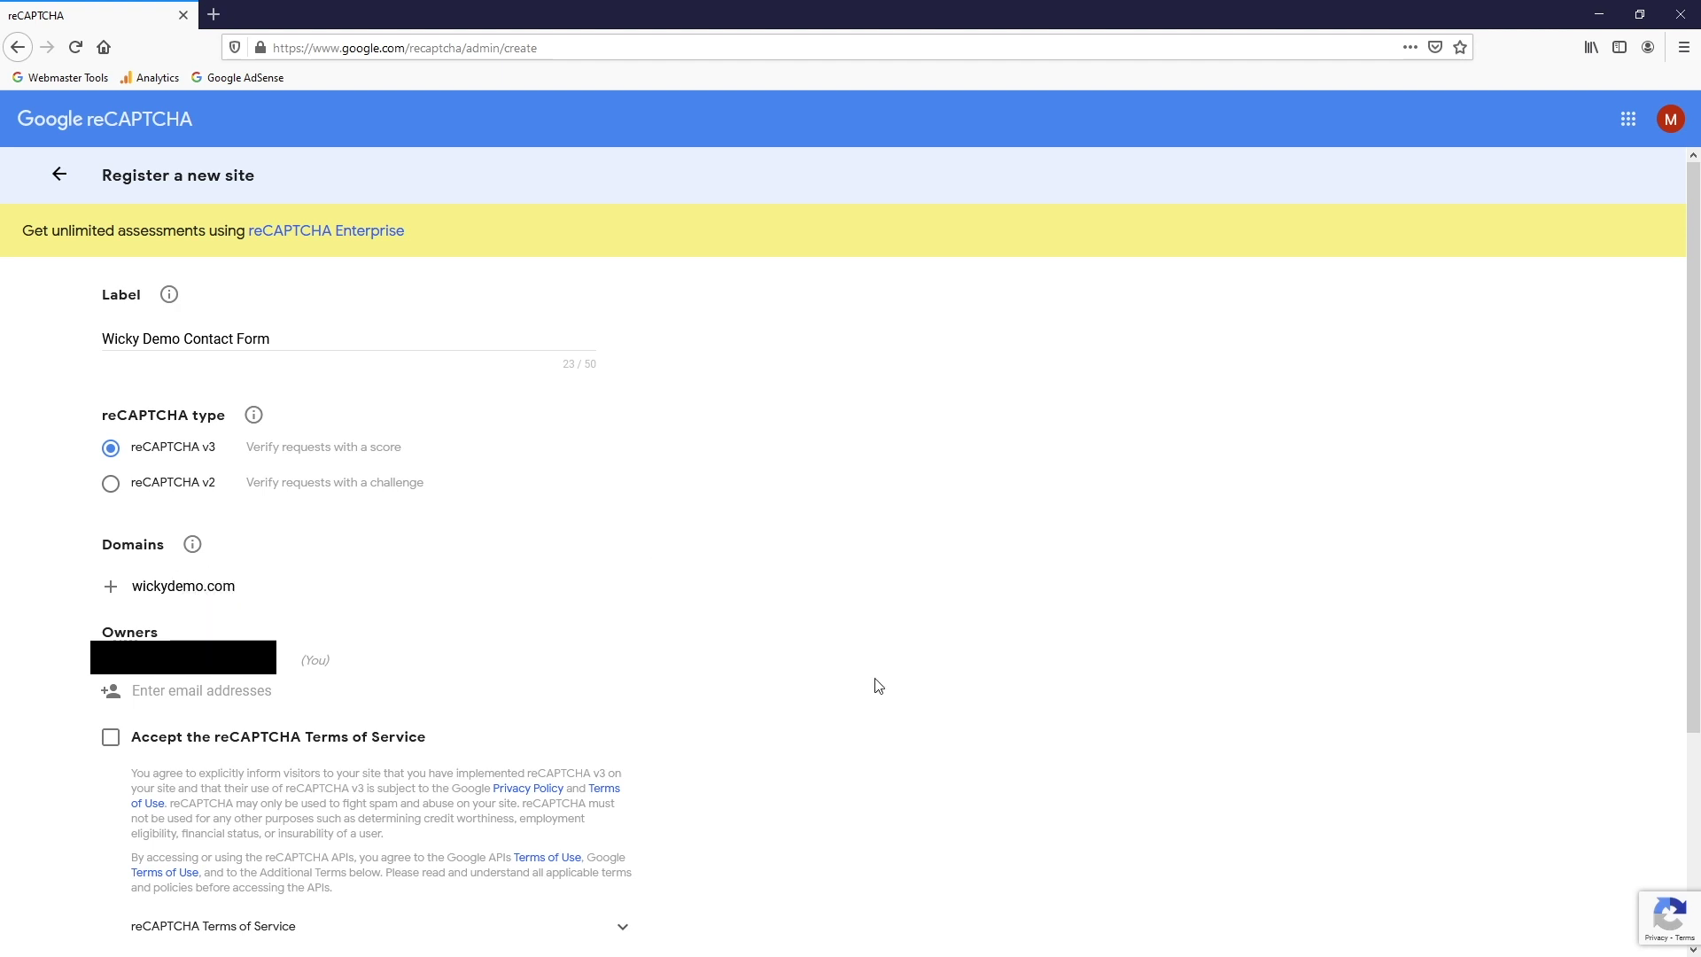
pyautogui.click(110, 737)
pyautogui.scroll(-3, 53, 756)
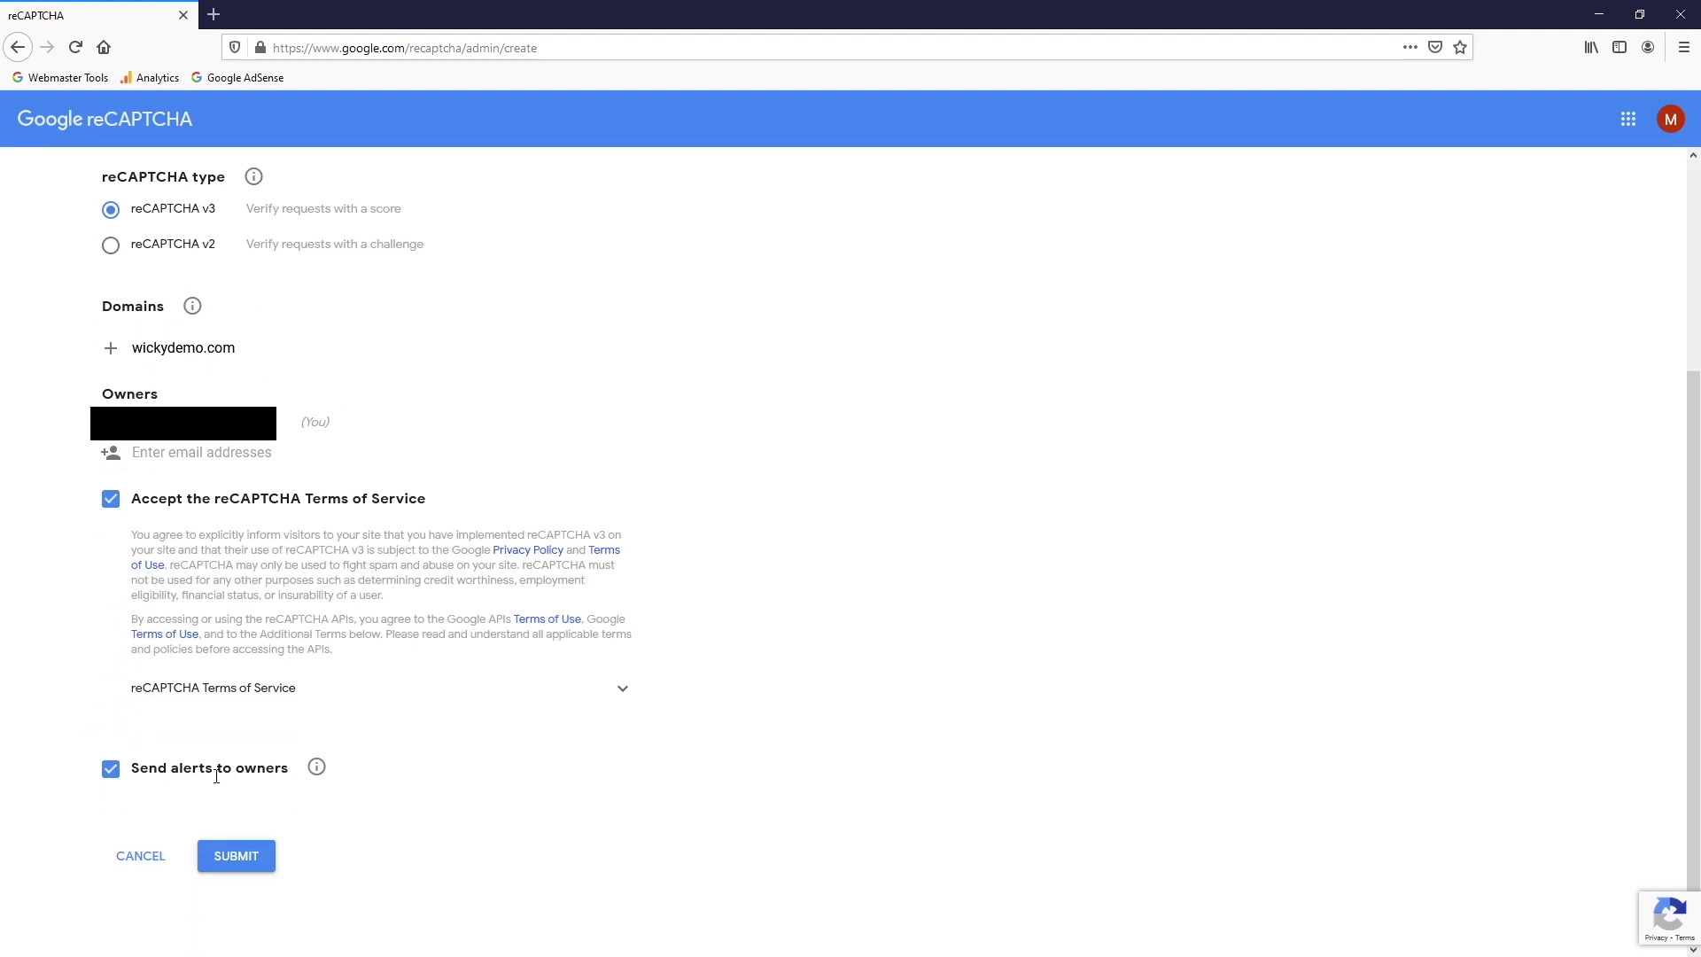
pyautogui.moveTo(317, 769)
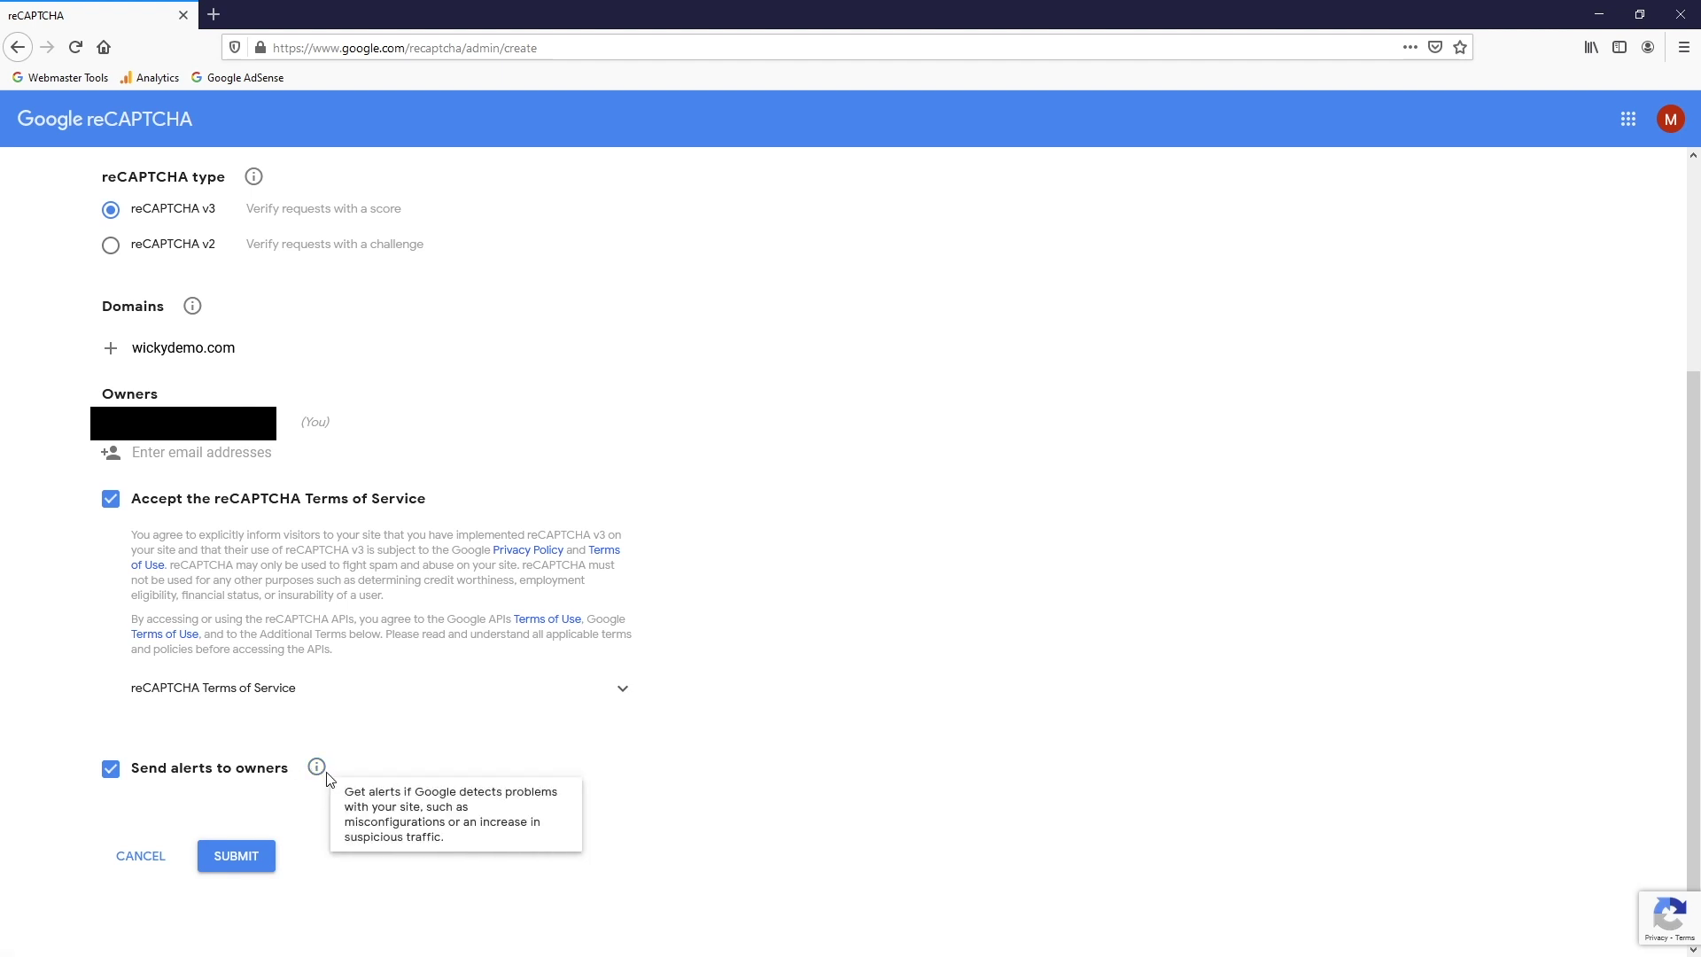
pyautogui.click(247, 866)
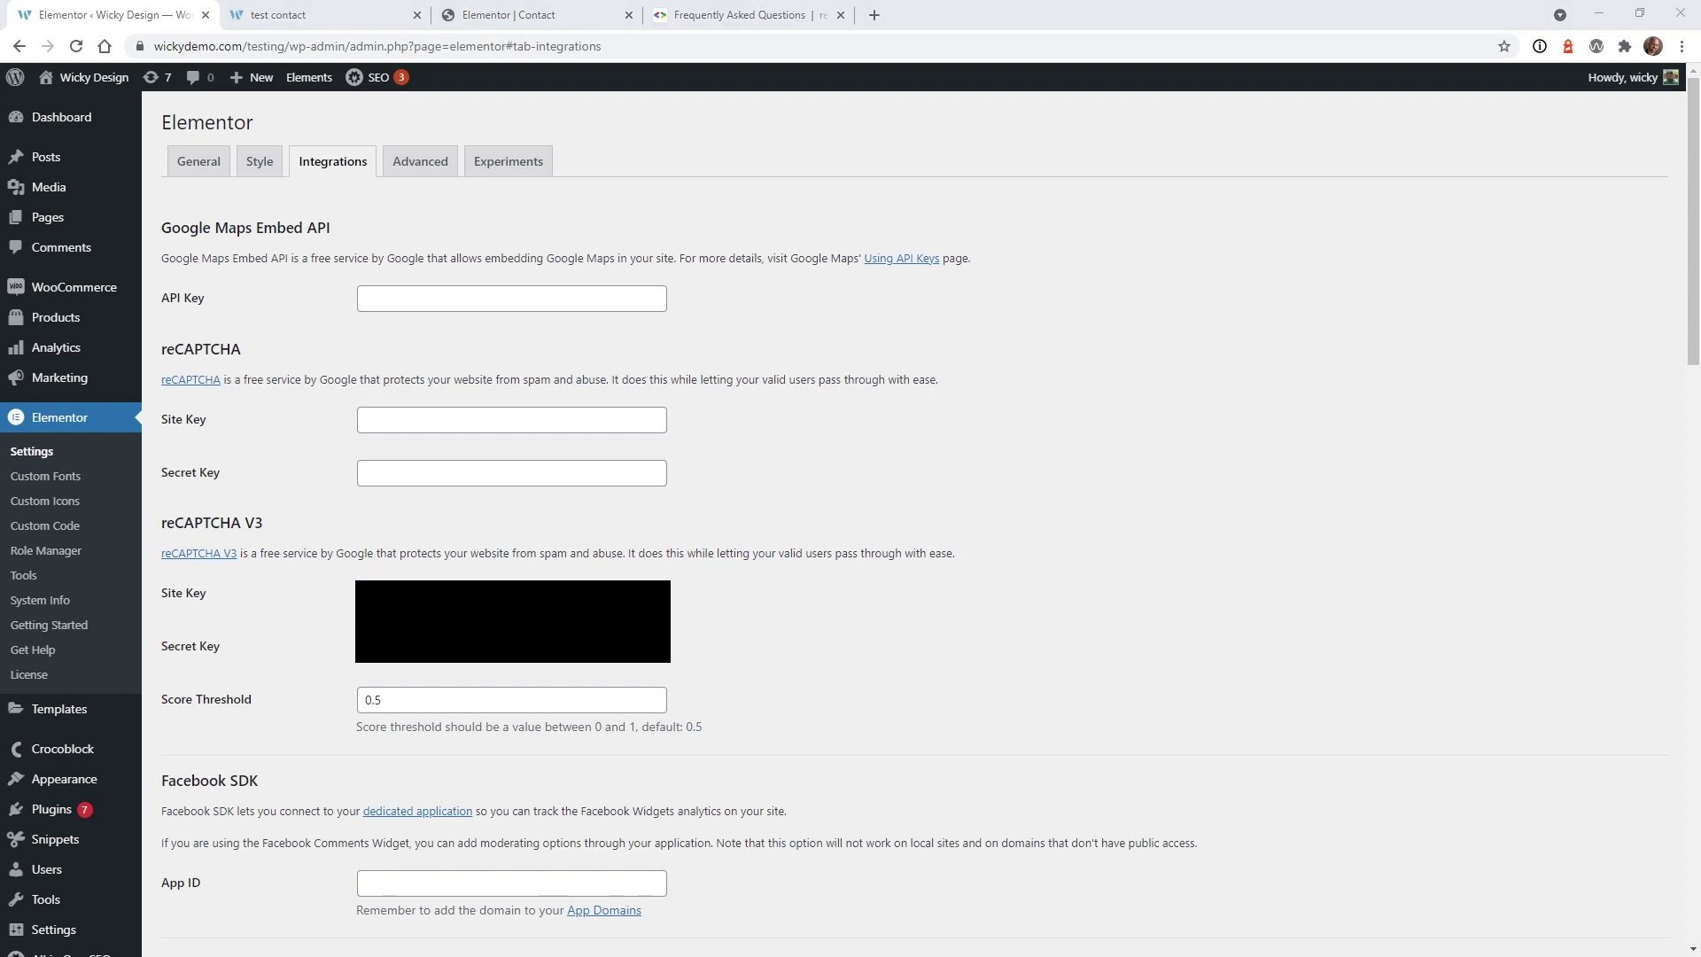
# Step: Save the Elementor integration settings containing the reCAPTCHA V3 site key and secret key
pyautogui.click(1193, 530)
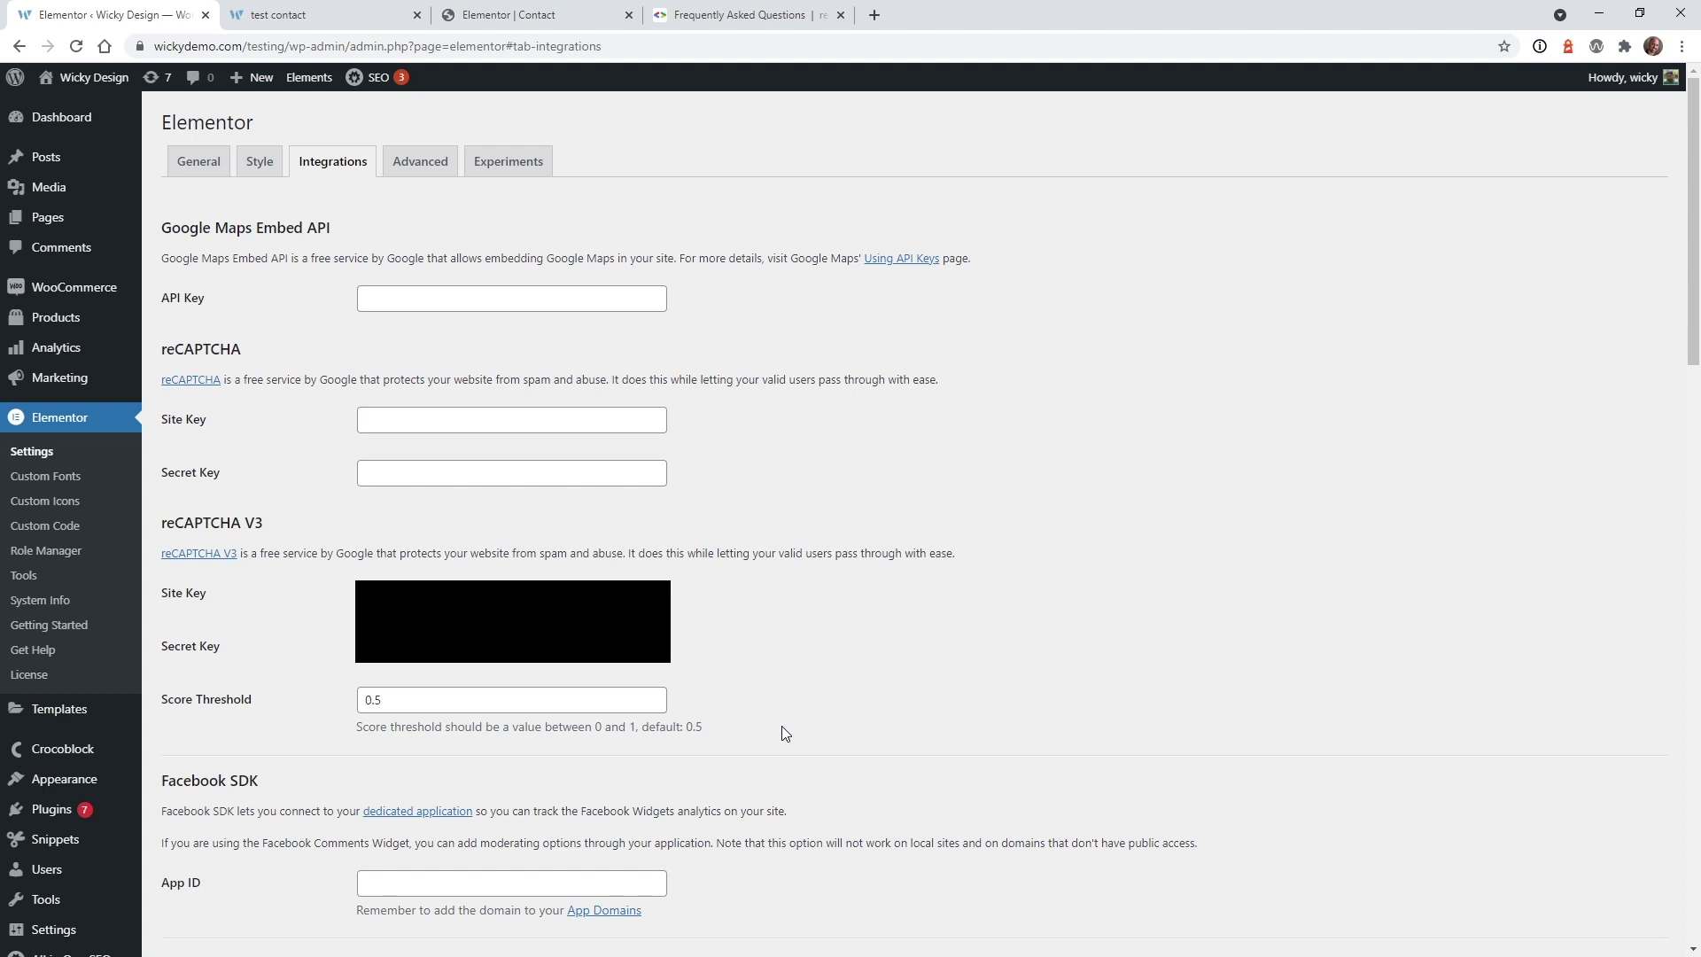
pyautogui.scroll(-20, 782, 731)
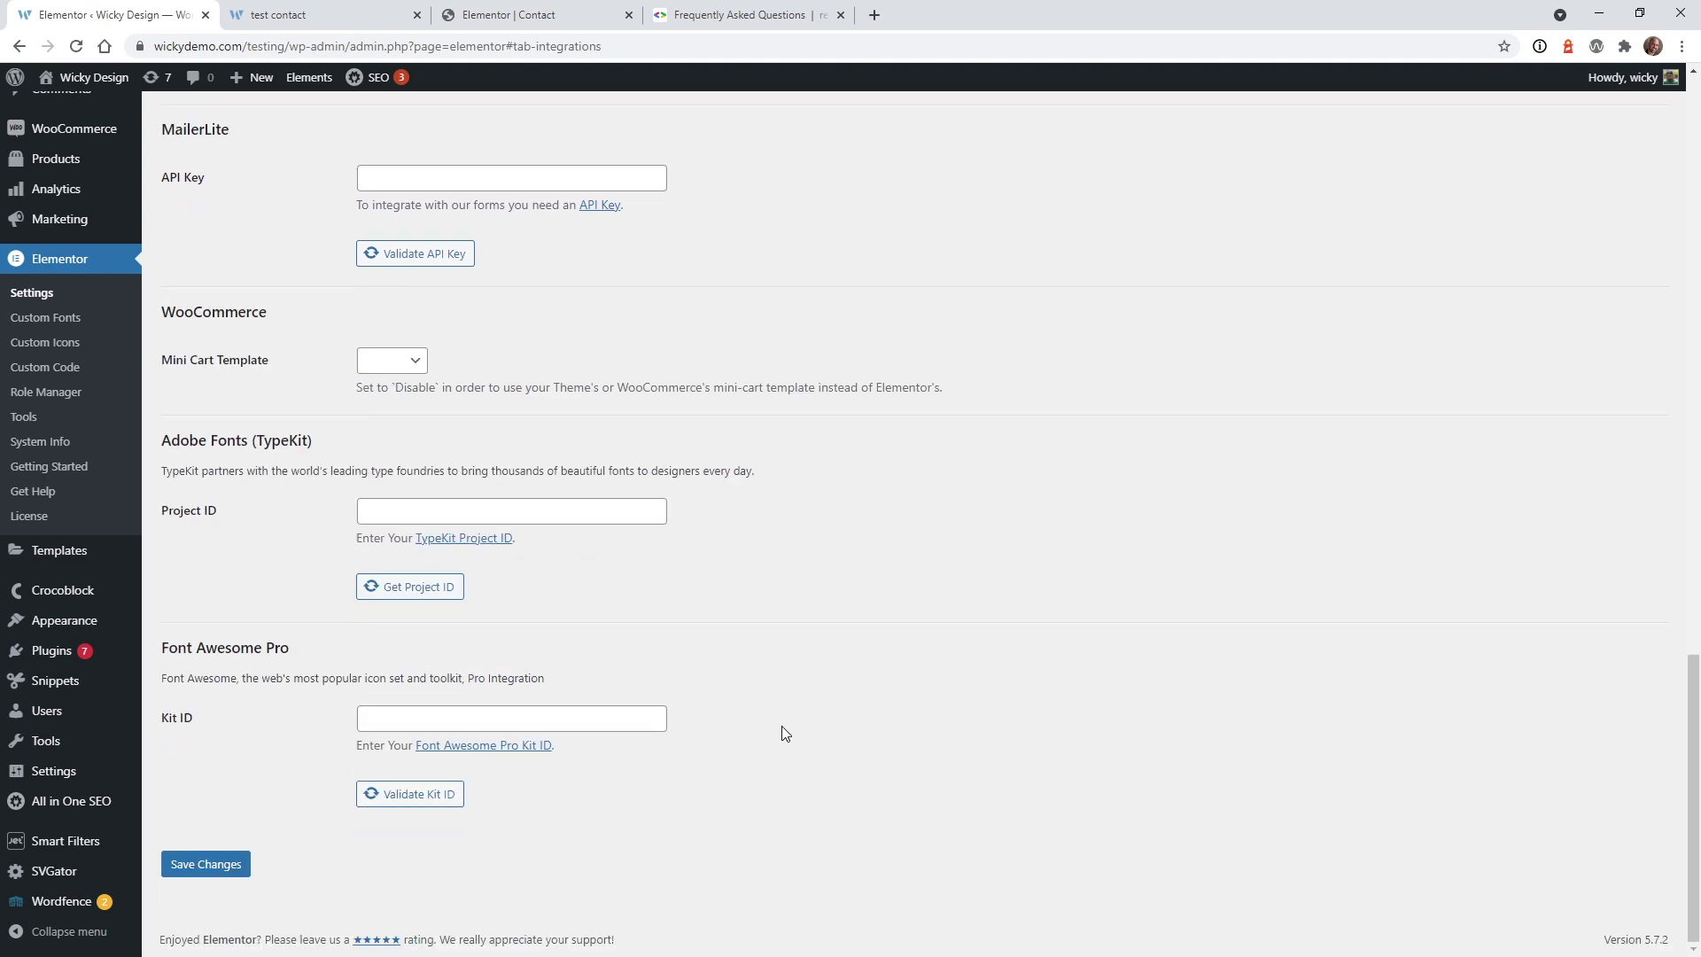
pyautogui.click(201, 868)
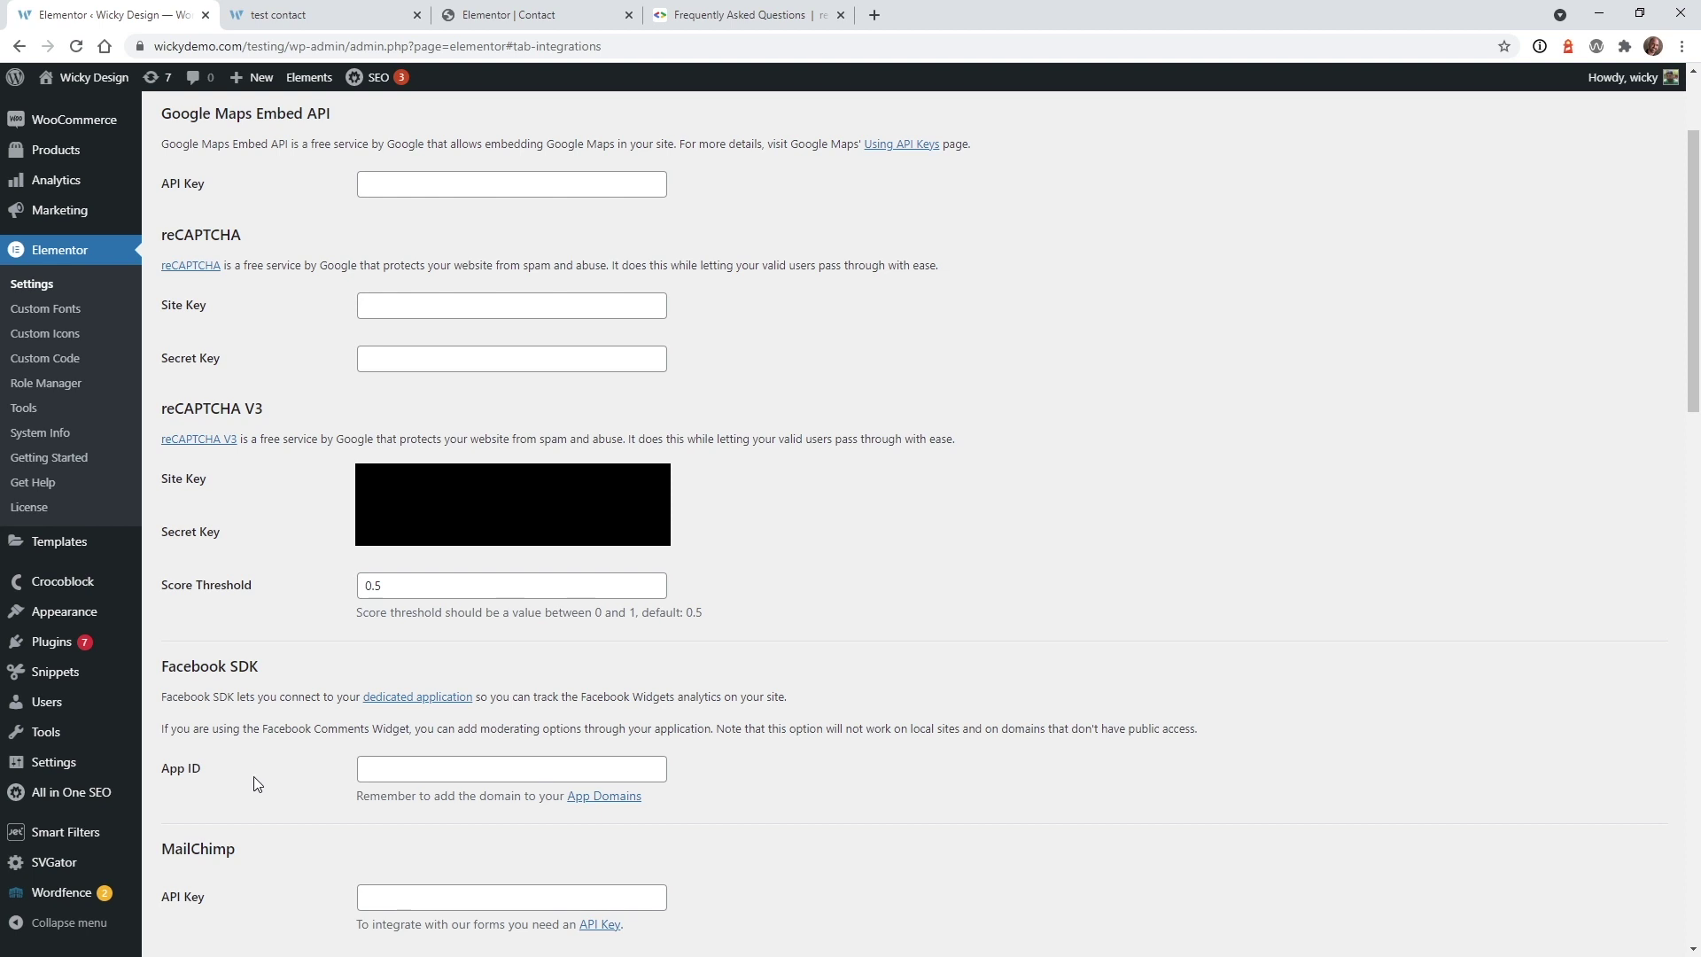
# Step: Add a new field of type reCAPTCHA V3 to the form on the Contact page in the Elementor editor
pyautogui.click(507, 15)
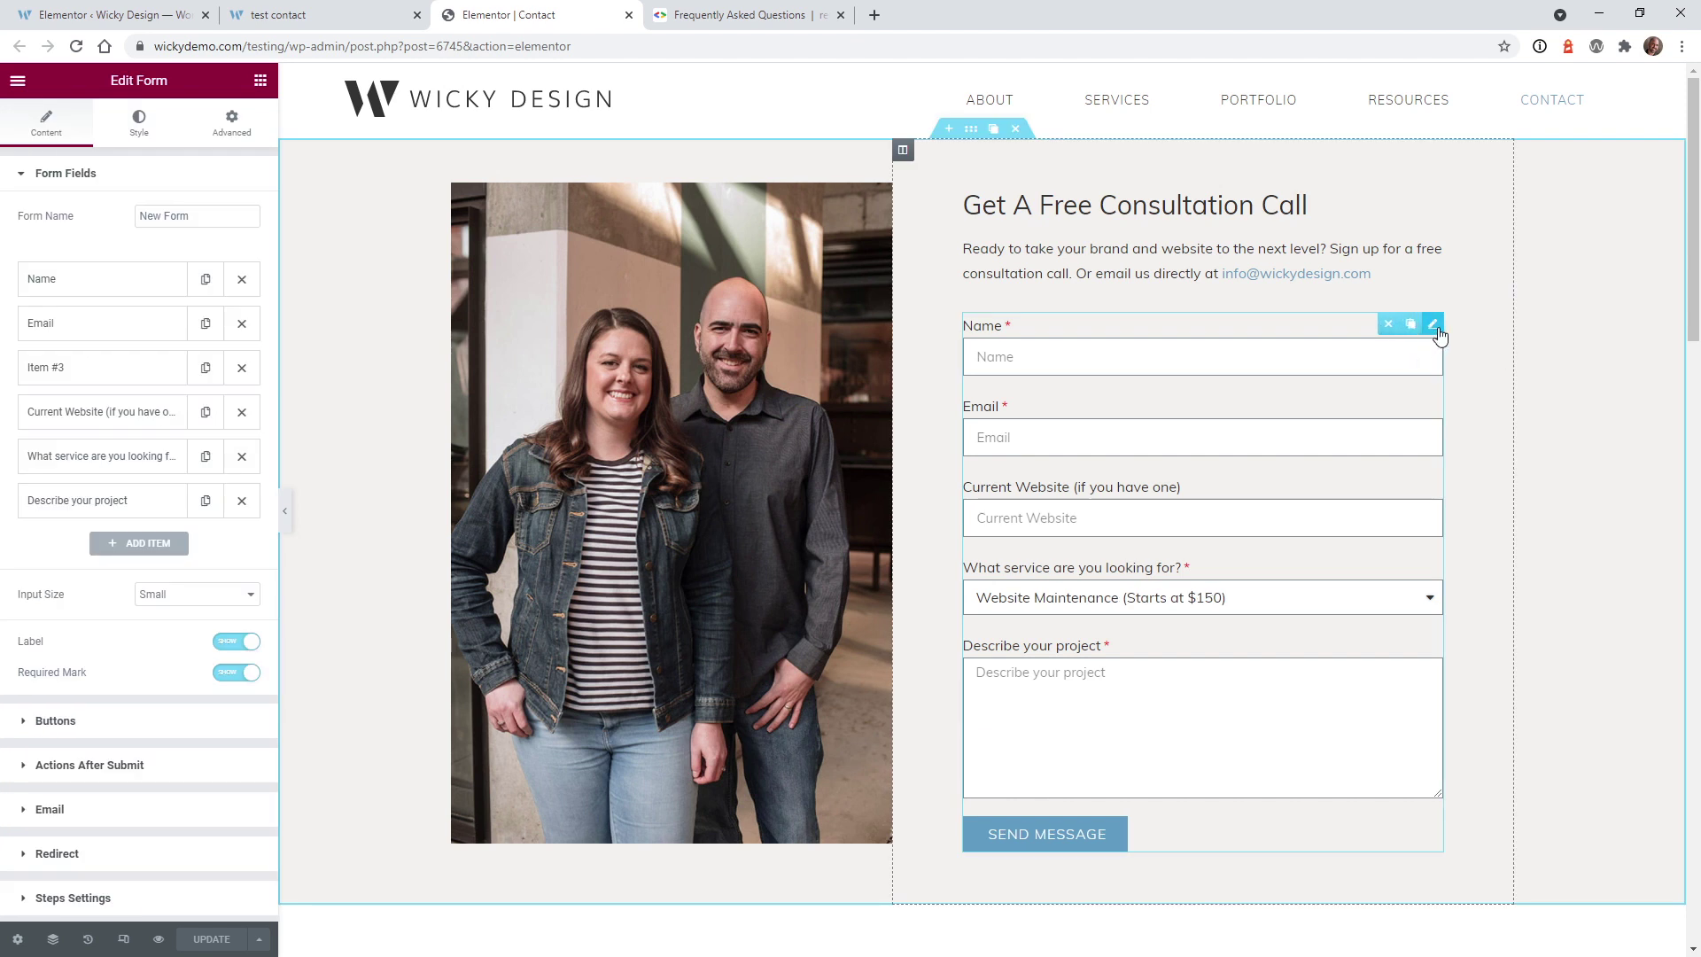
pyautogui.click(145, 544)
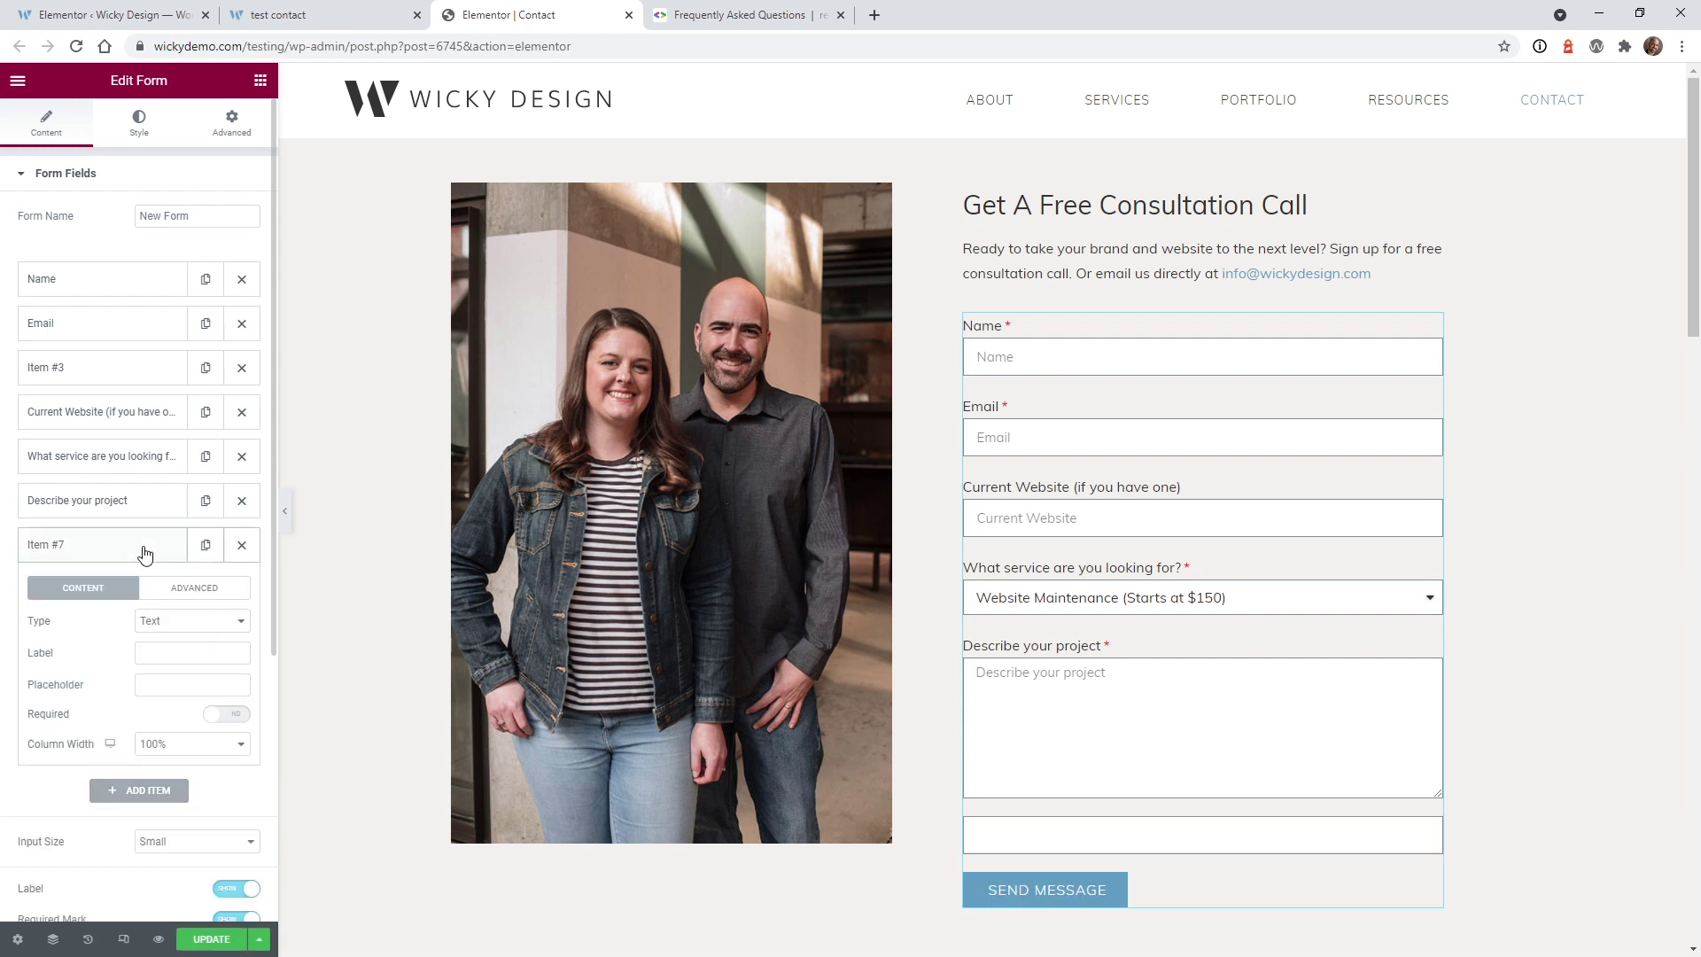
pyautogui.click(154, 622)
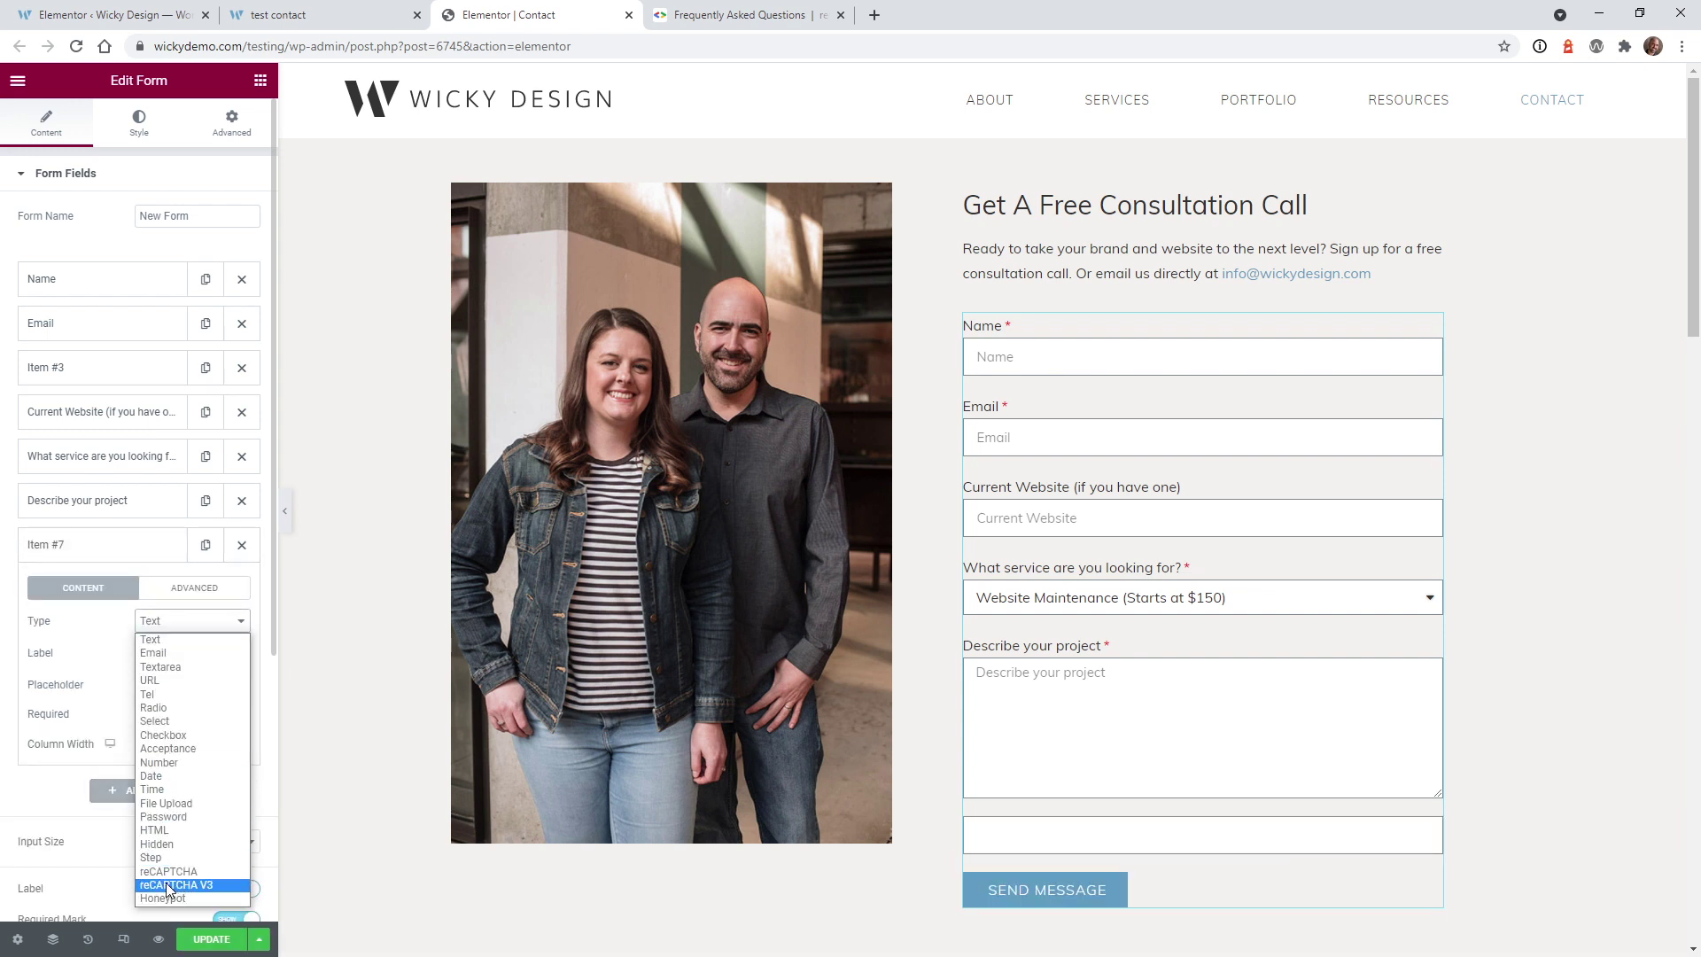
pyautogui.click(197, 886)
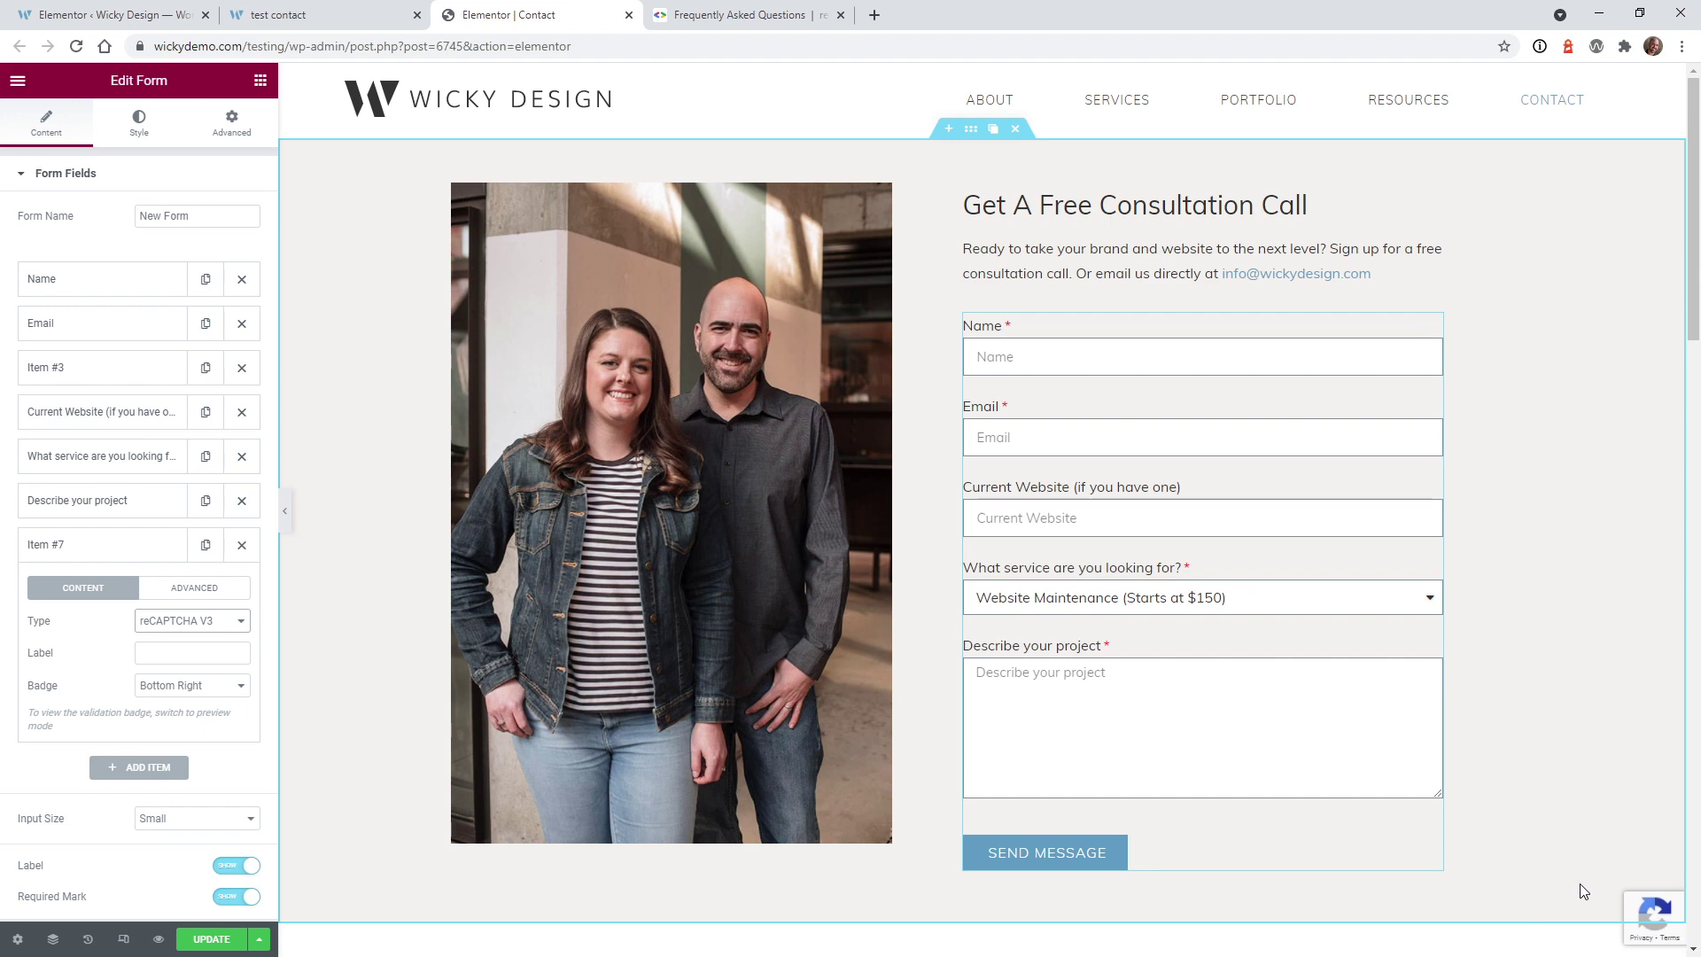
pyautogui.scroll(-5, 1534, 868)
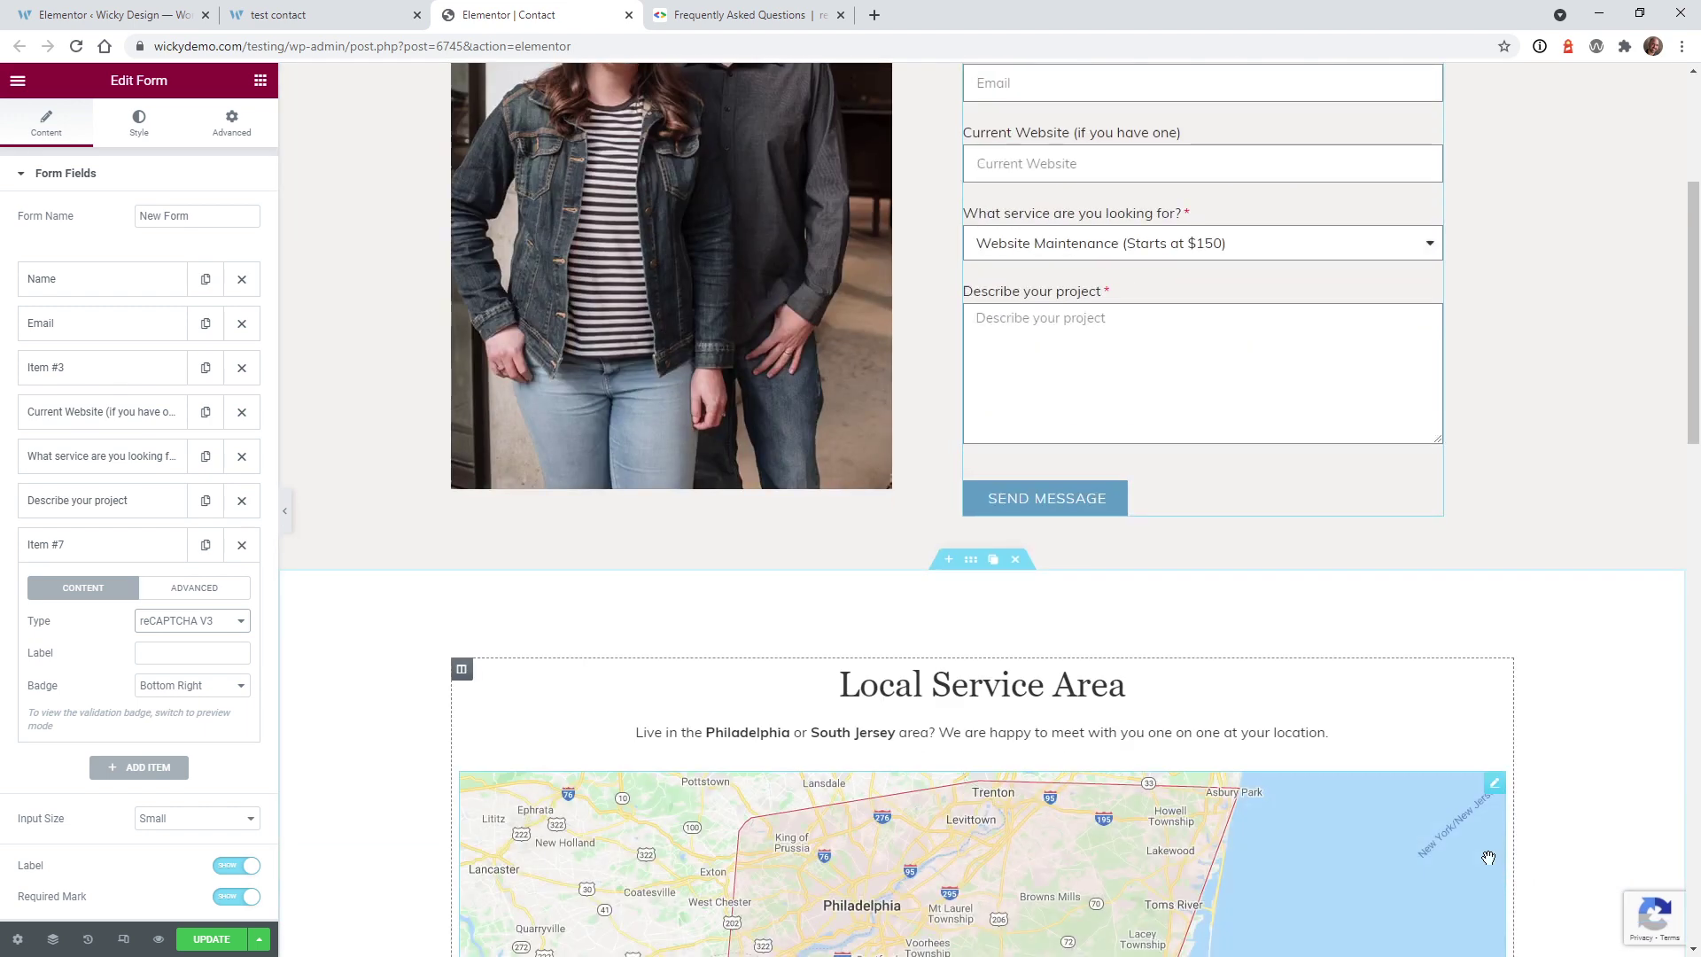
pyautogui.scroll(5, 1489, 833)
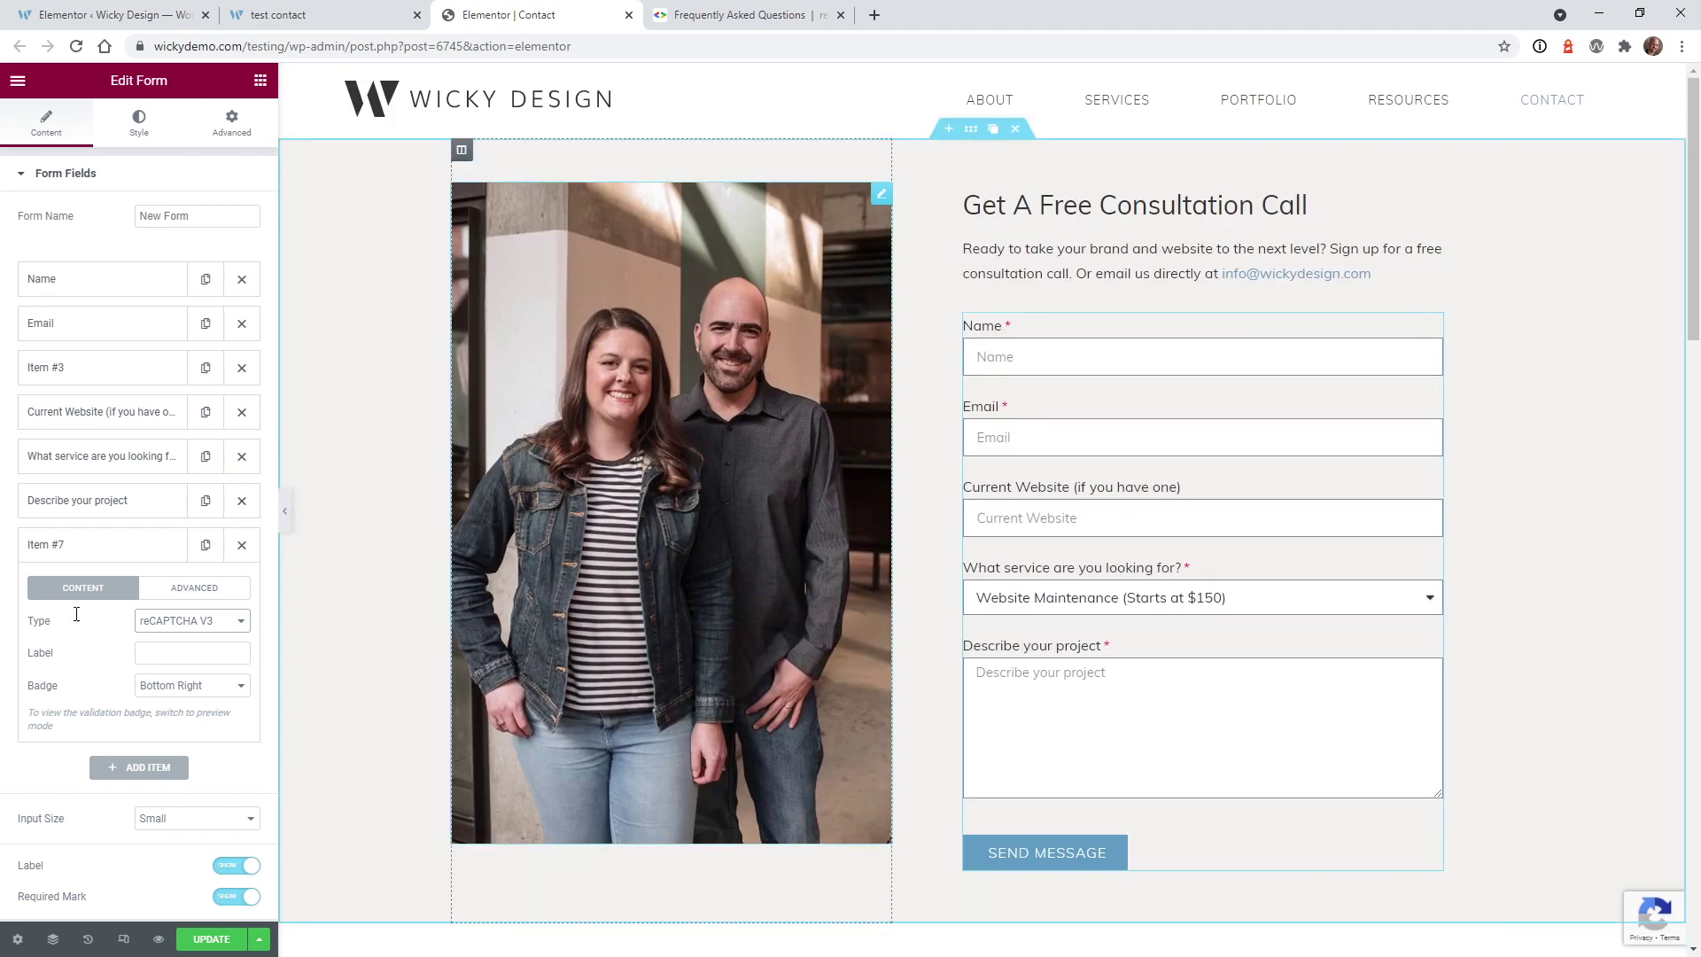
# Step: Try the Bottom Left and Inline badge positions for the reCAPTCHA field and preview the Contact page with the inline badge
pyautogui.click(177, 695)
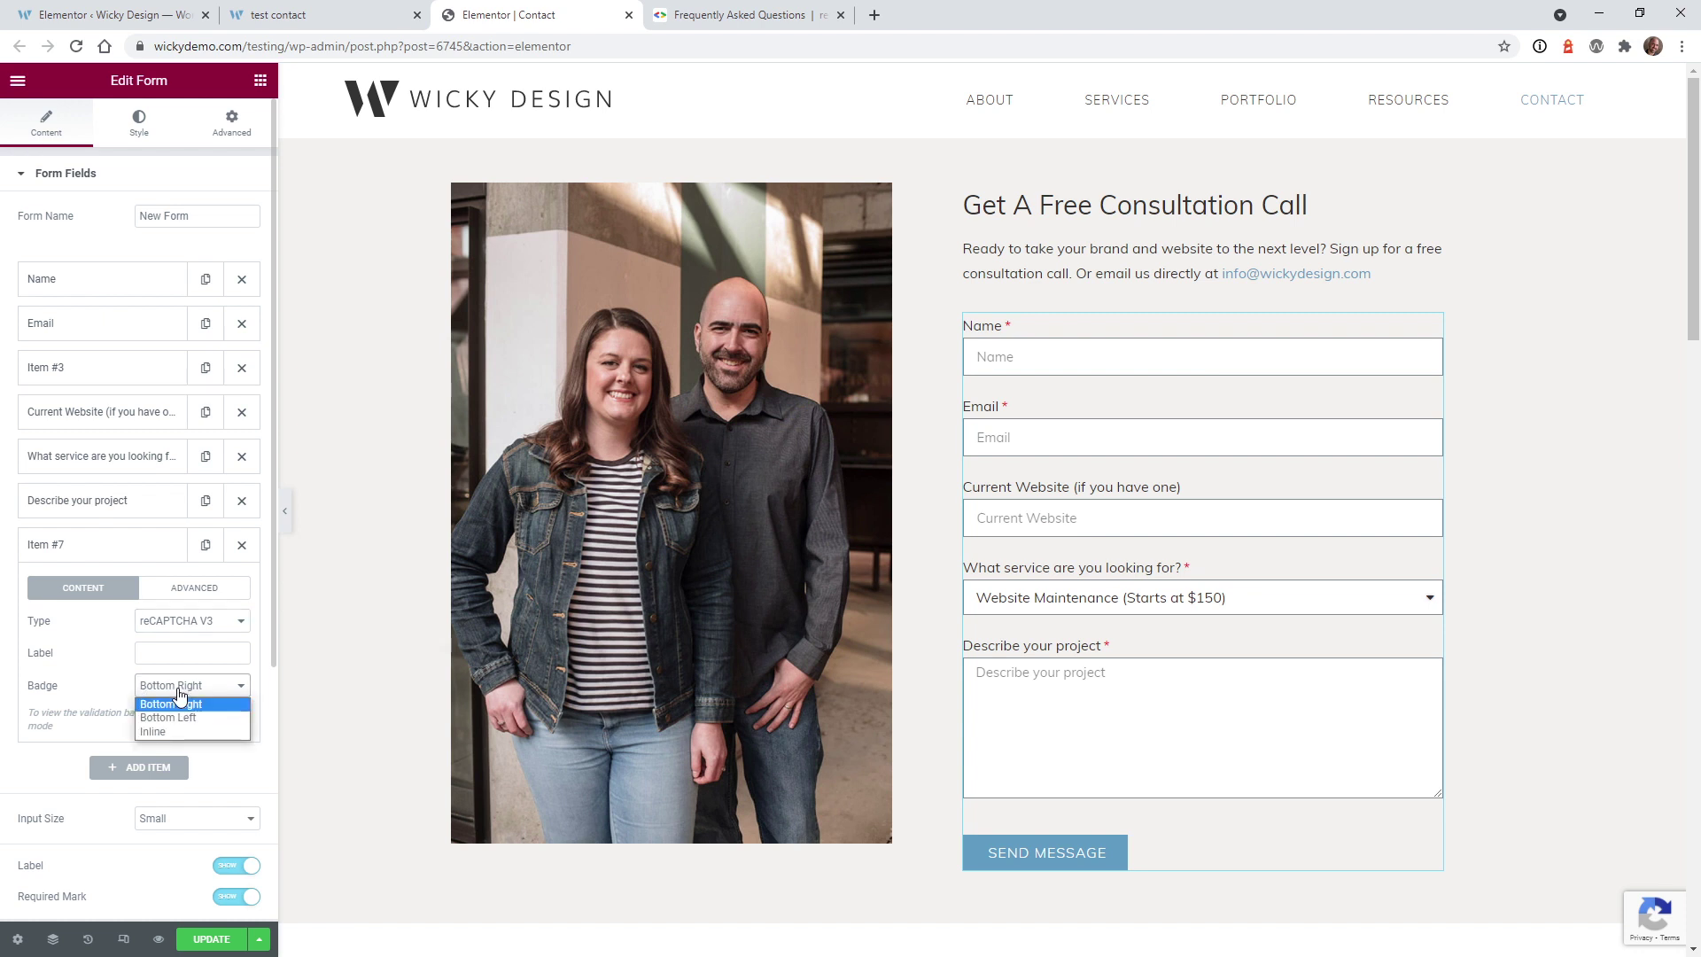
pyautogui.click(169, 718)
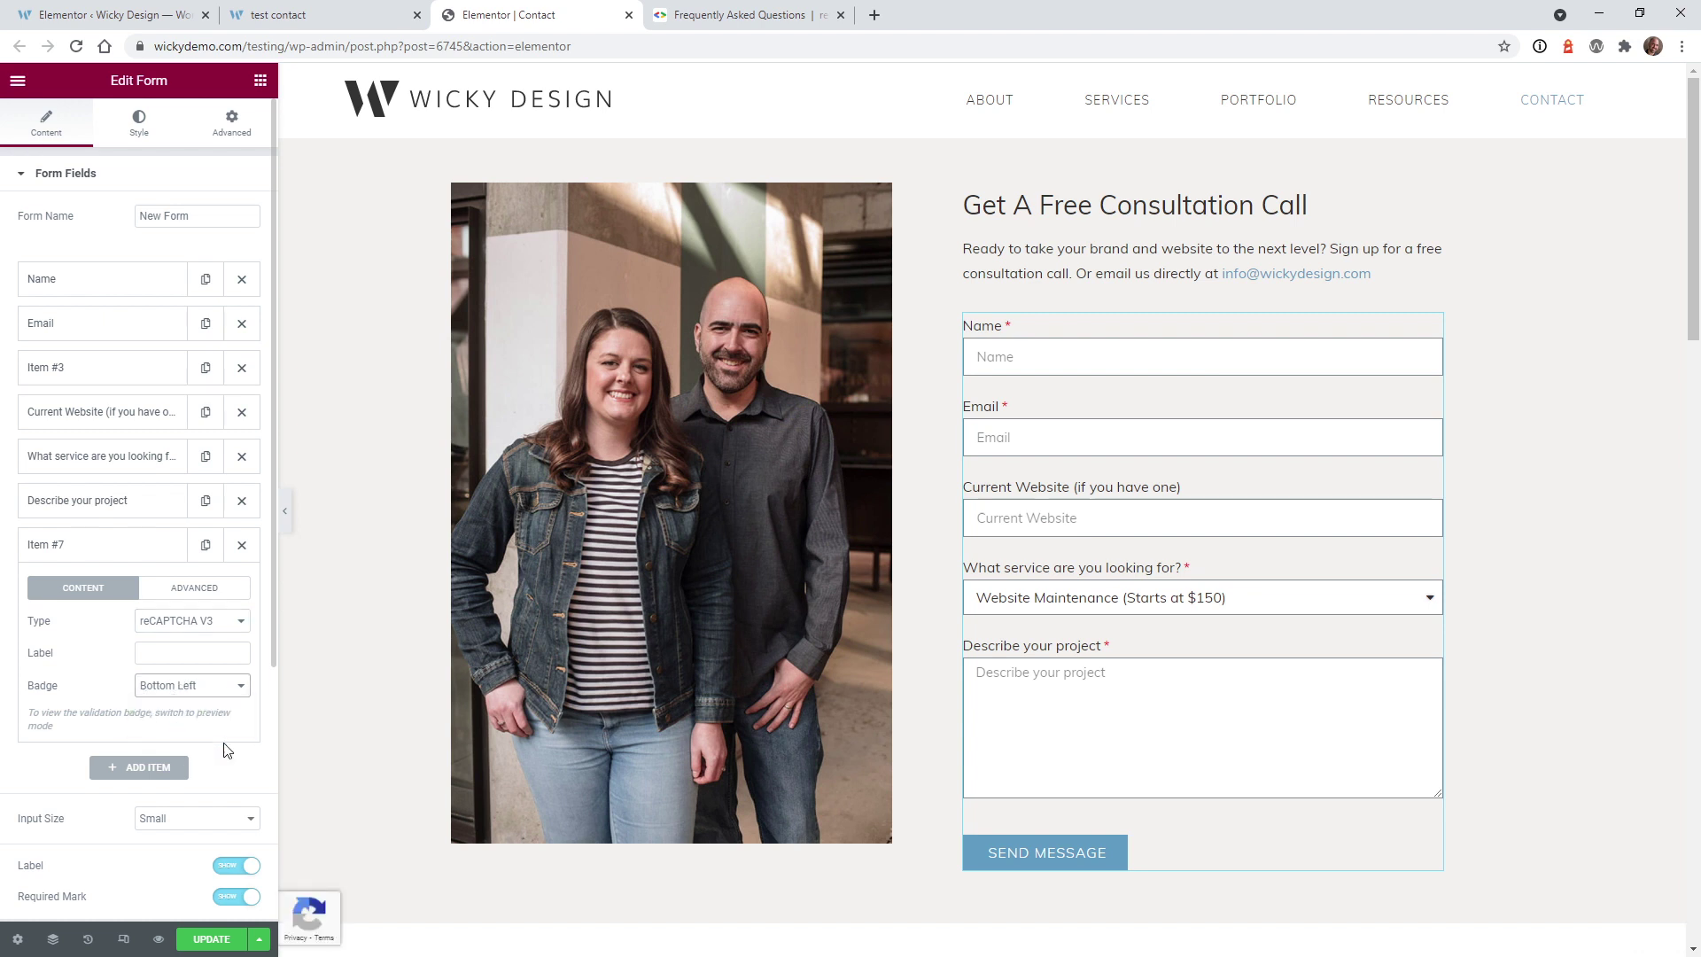
pyautogui.click(188, 685)
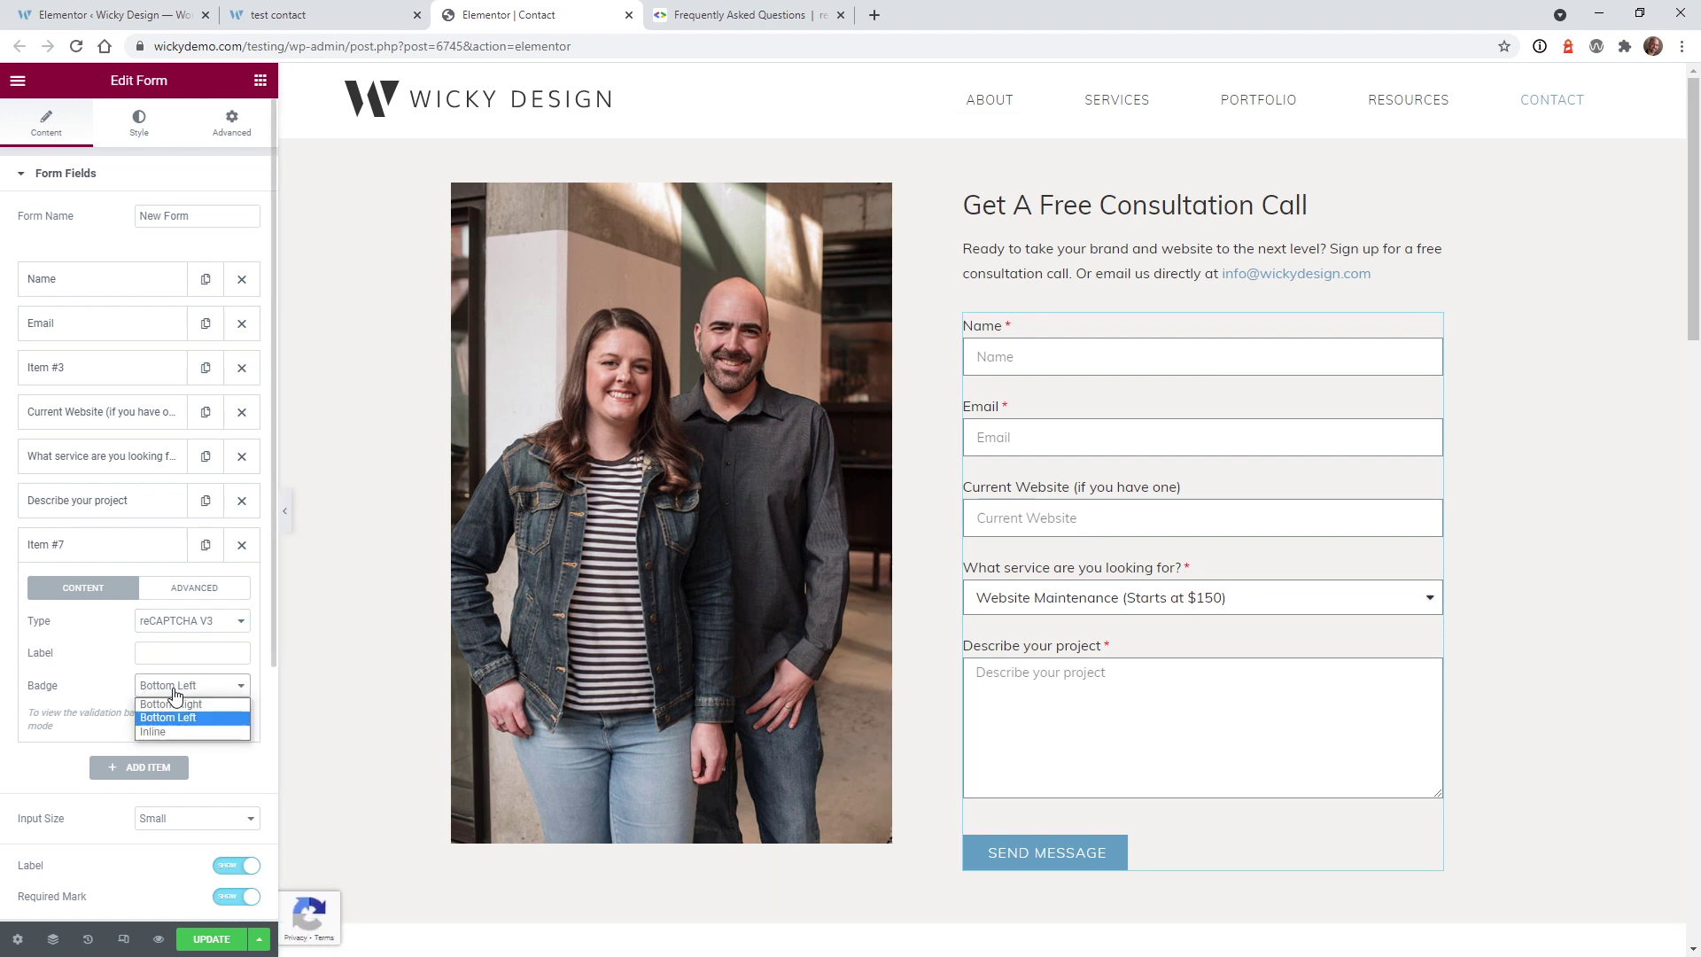
pyautogui.click(179, 732)
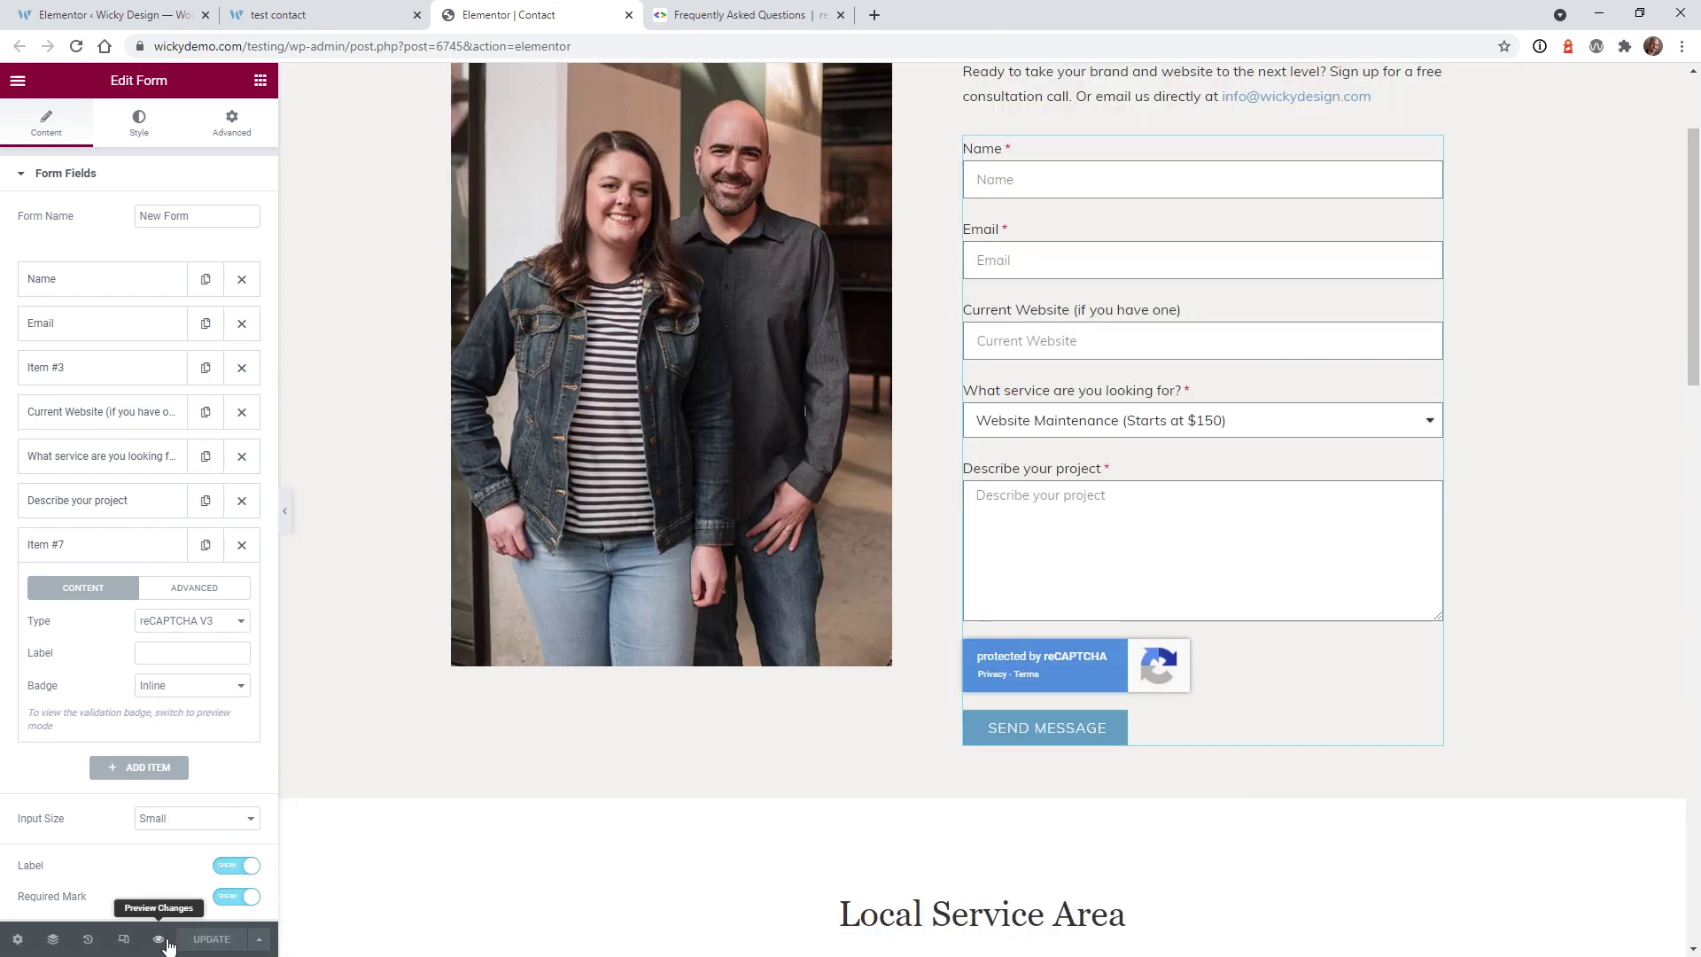
pyautogui.click(163, 941)
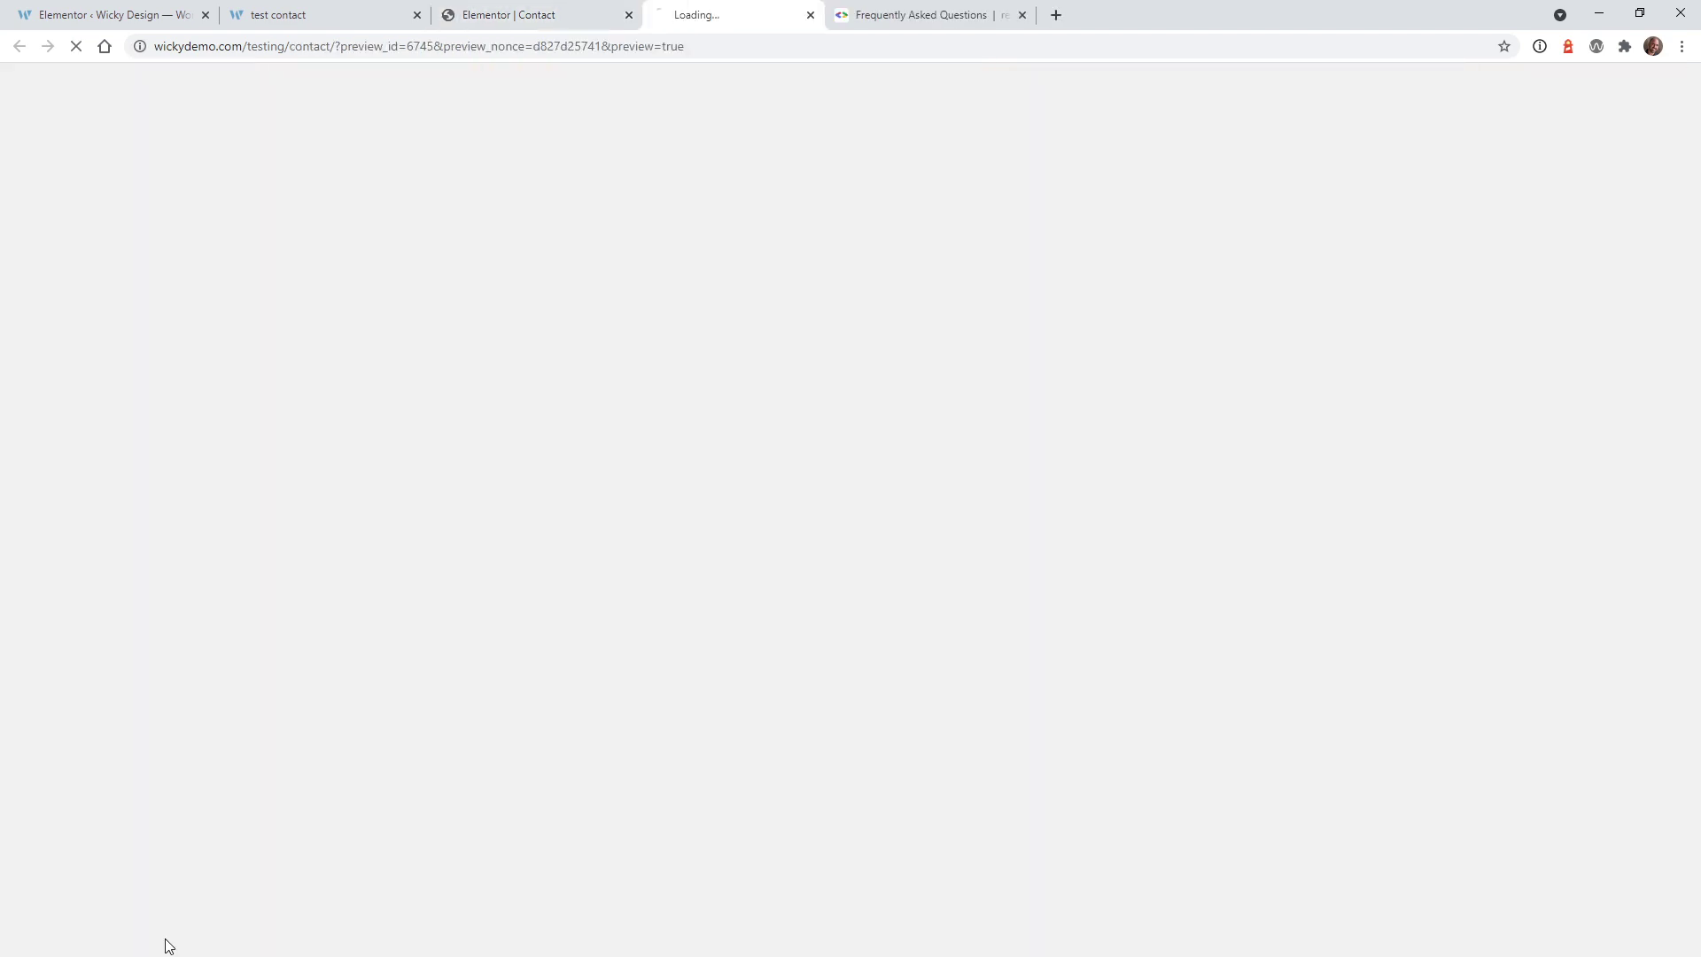
pyautogui.scroll(-2, 1379, 737)
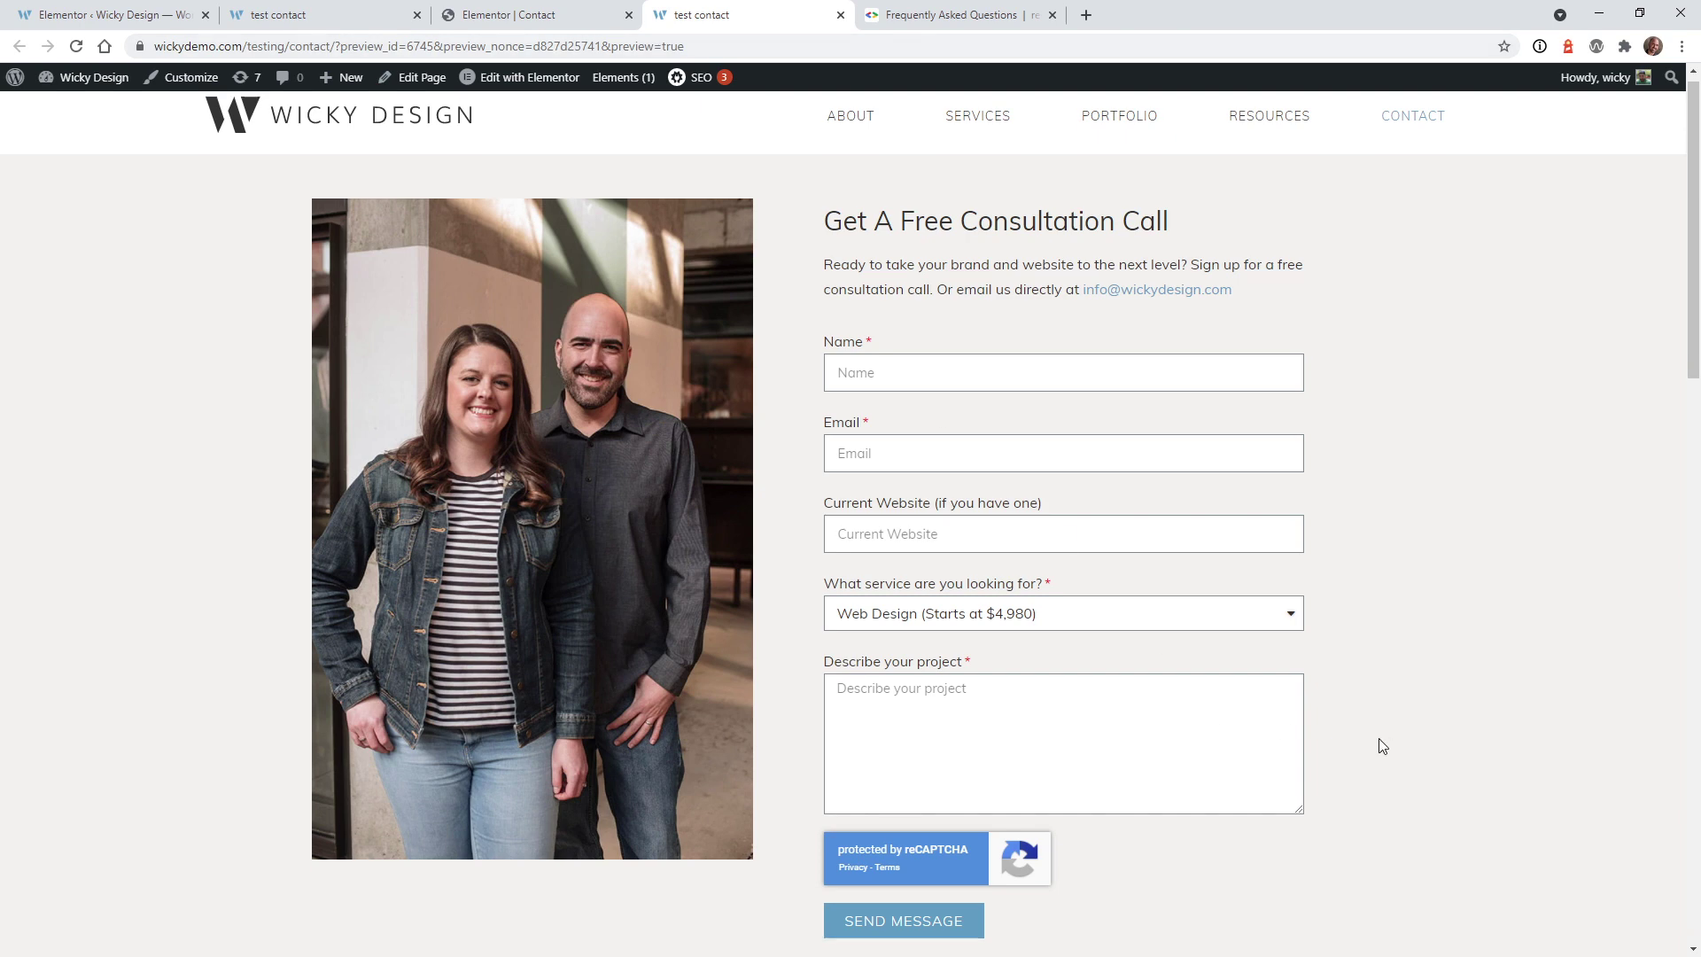
# Step: Set the reCAPTCHA field's badge to Bottom Right in the Elementor editor and update the Contact page
pyautogui.click(572, 11)
pyautogui.click(193, 692)
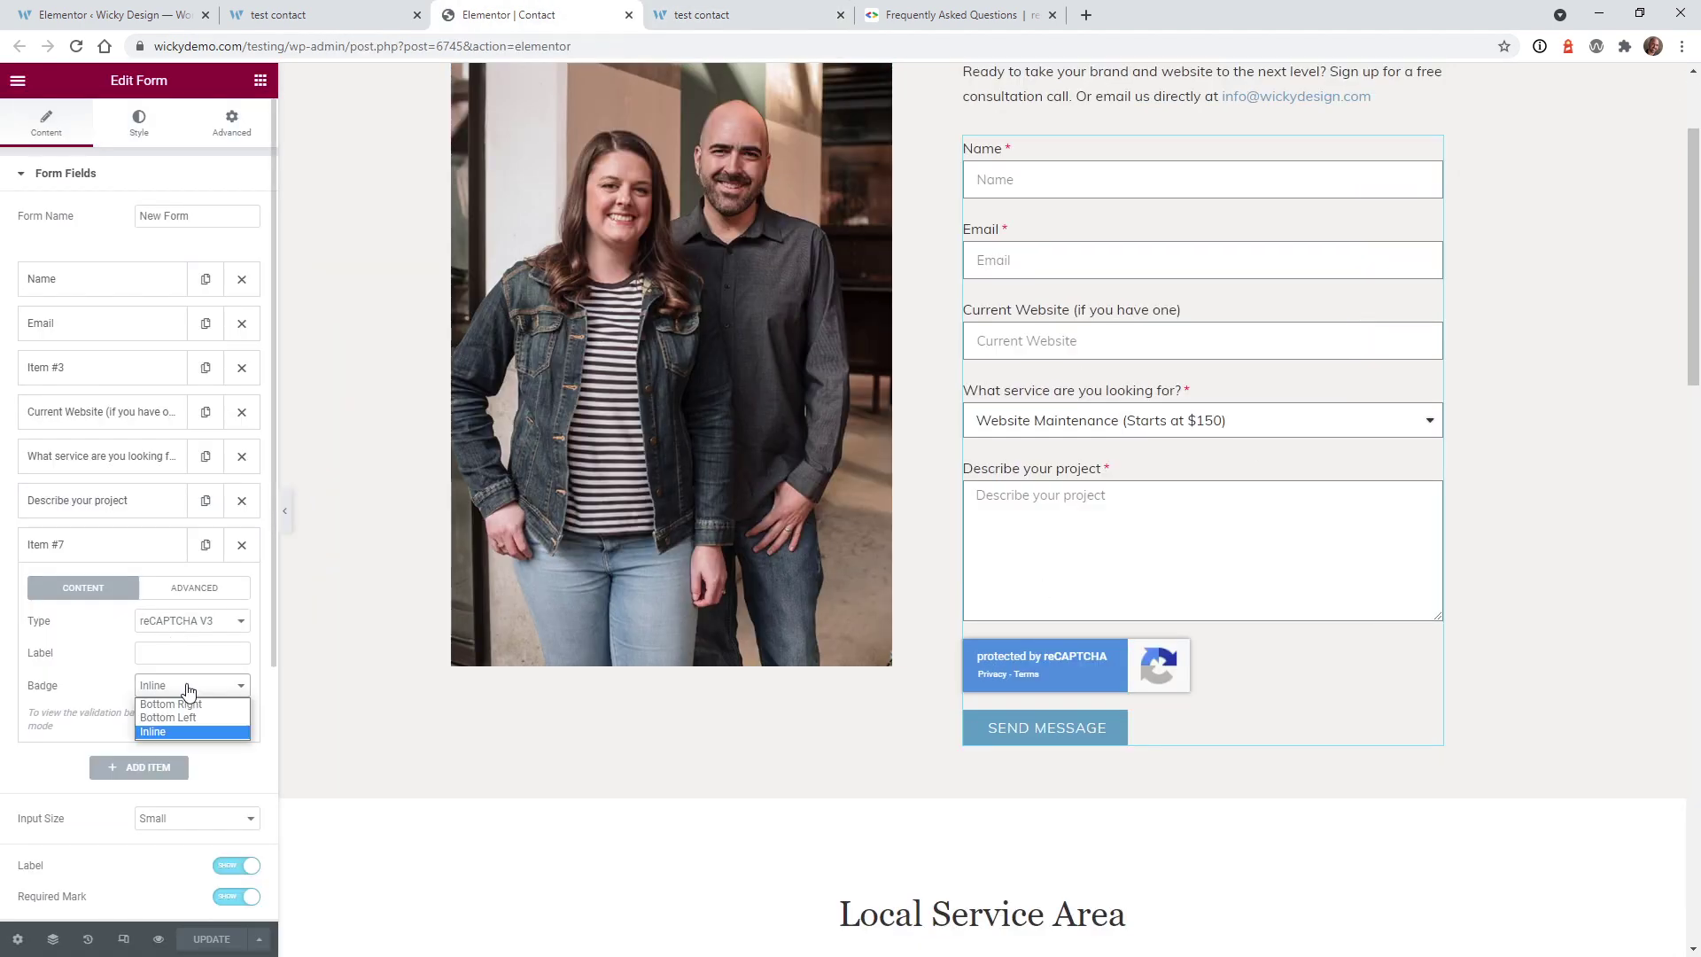
pyautogui.click(188, 700)
pyautogui.click(212, 940)
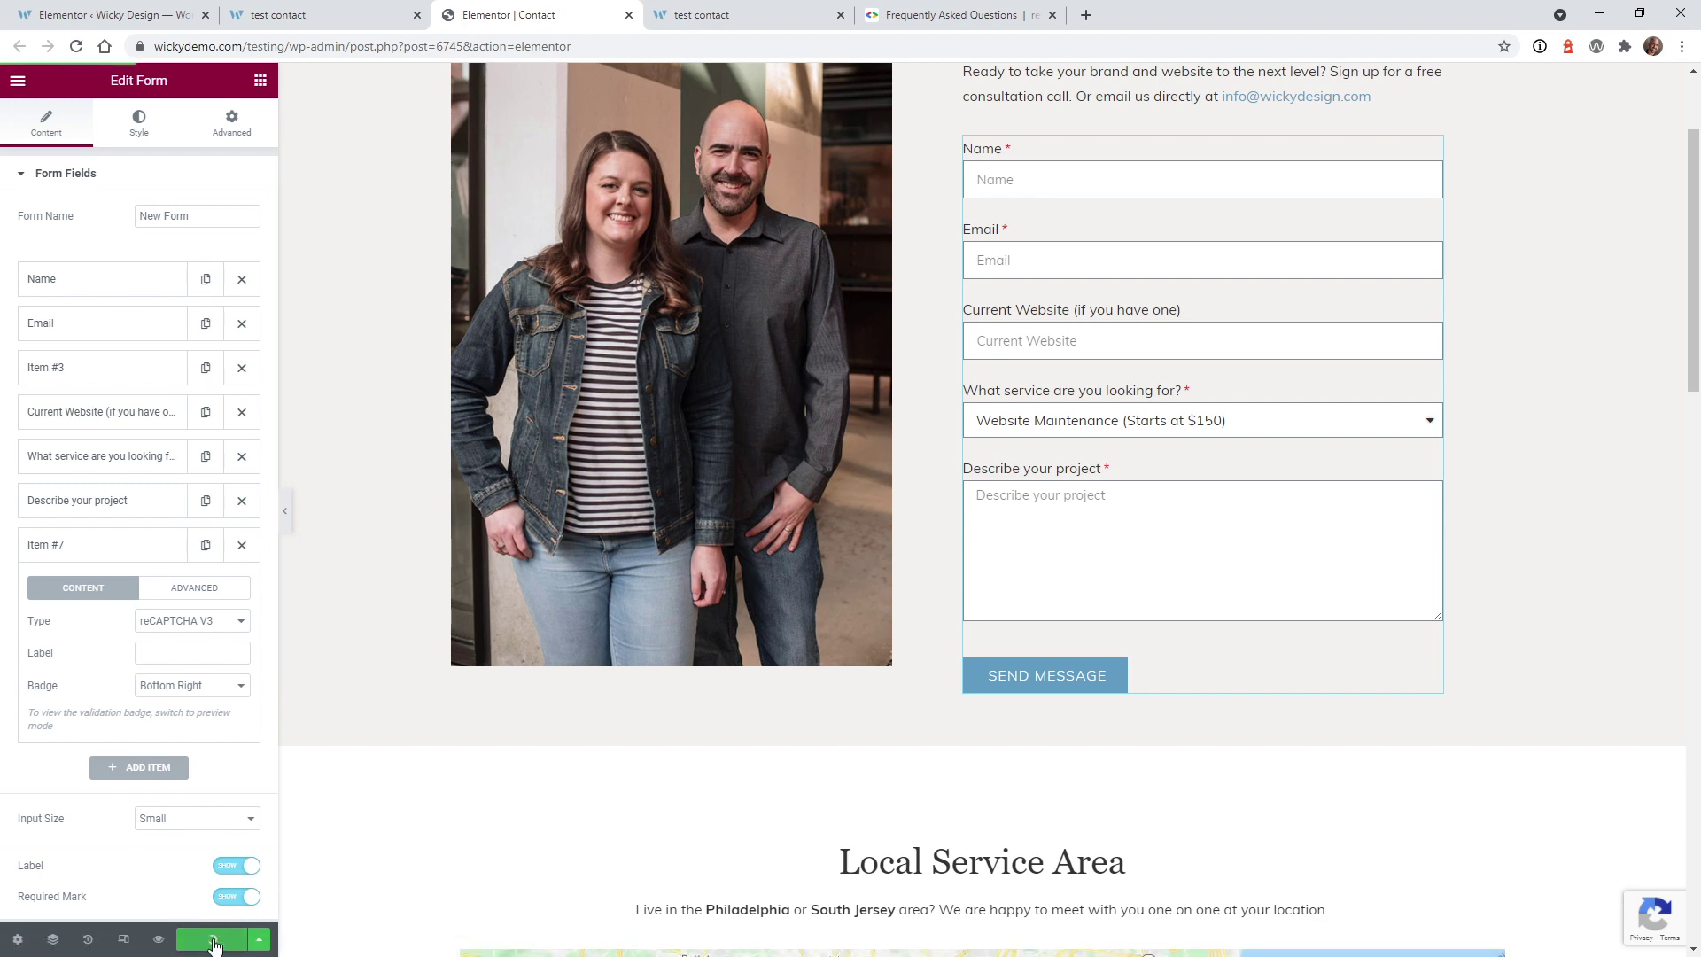
# Step: Reload the Contact page preview and examine the reCAPTCHA badge's placement there and on the Services page
pyautogui.click(702, 11)
pyautogui.press('F5')
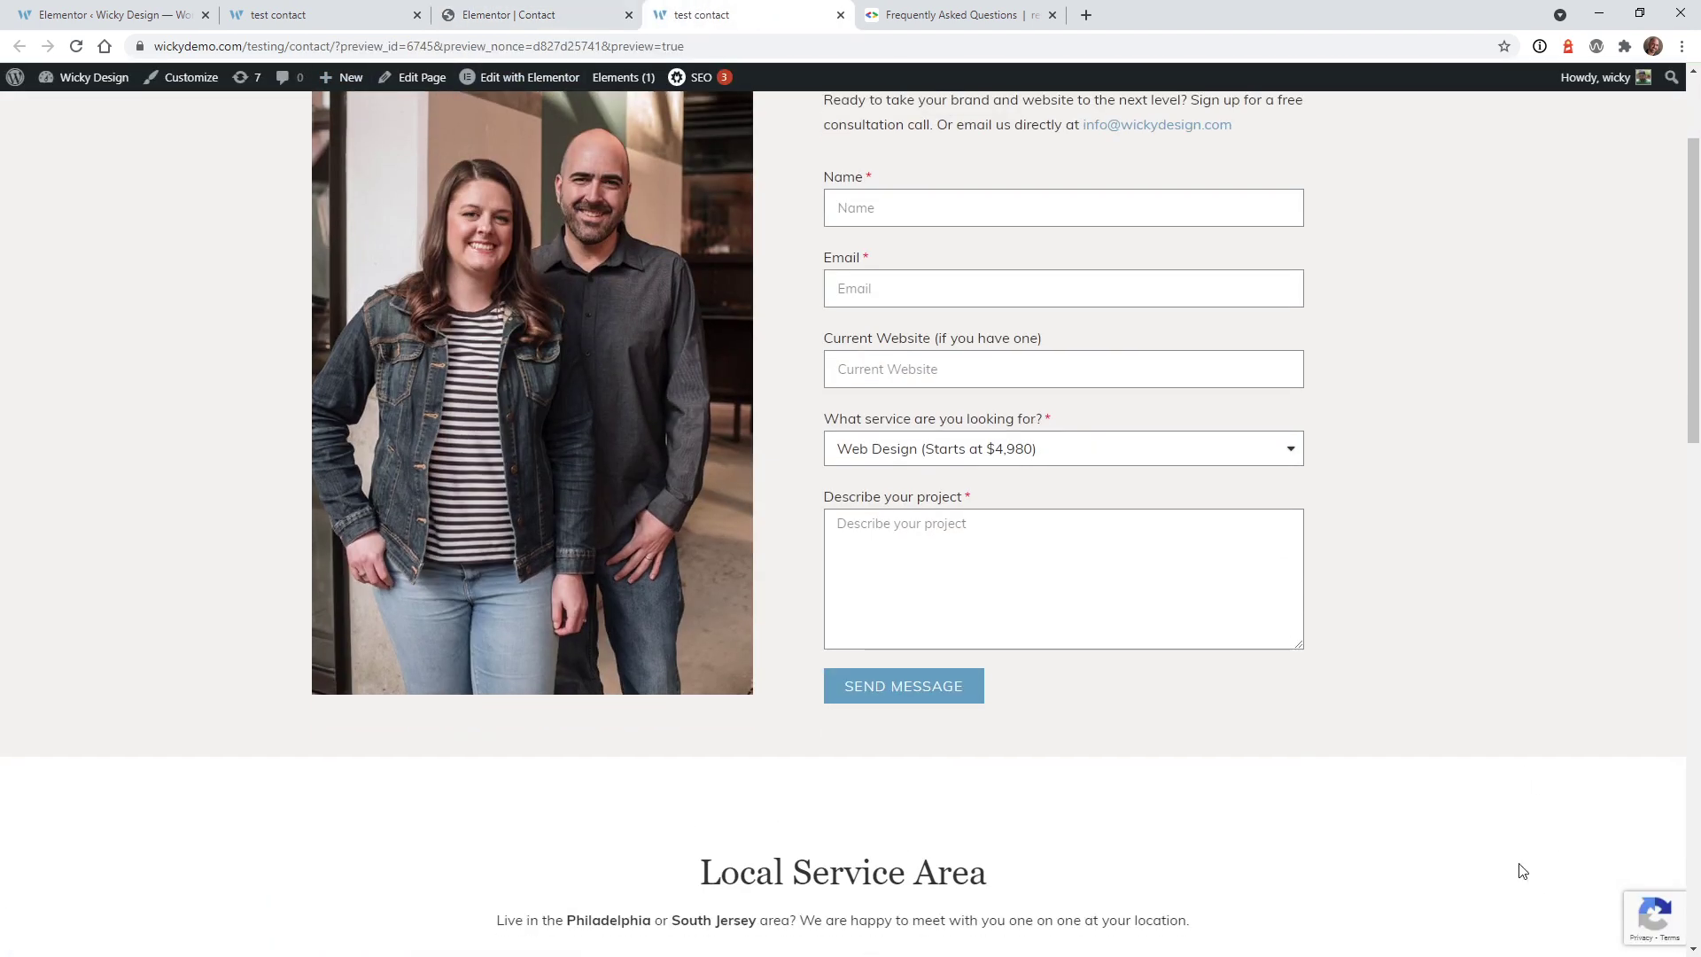
pyautogui.scroll(-20, 1521, 864)
pyautogui.scroll(20, 1527, 858)
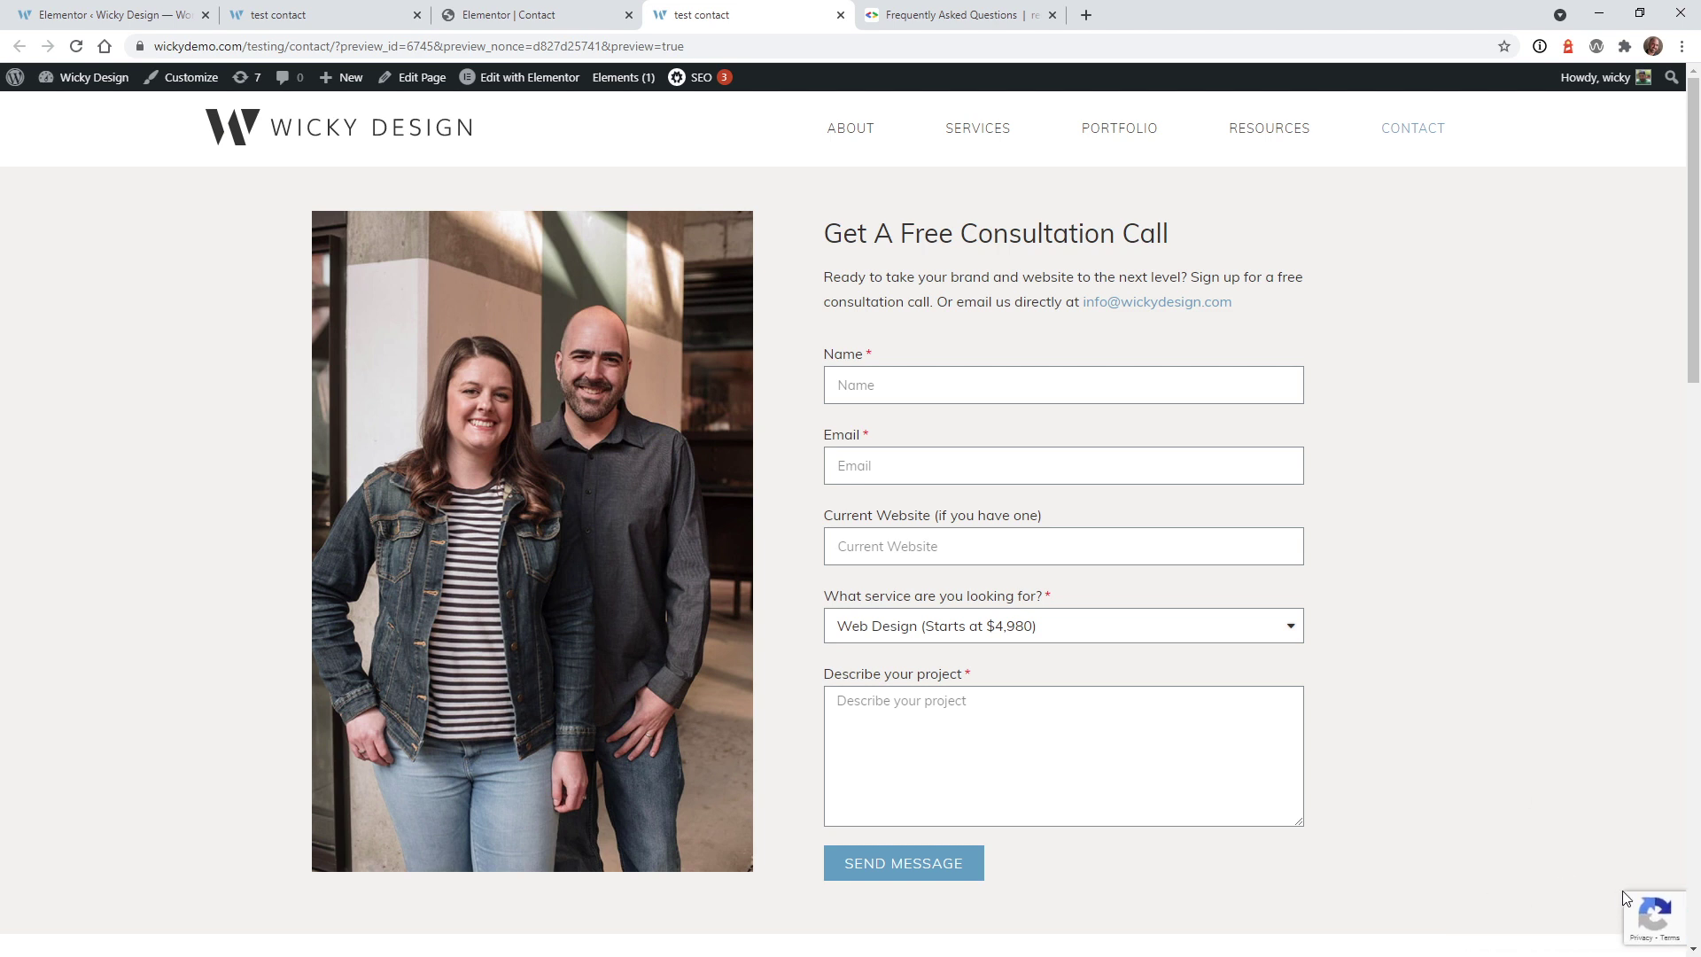
pyautogui.click(990, 148)
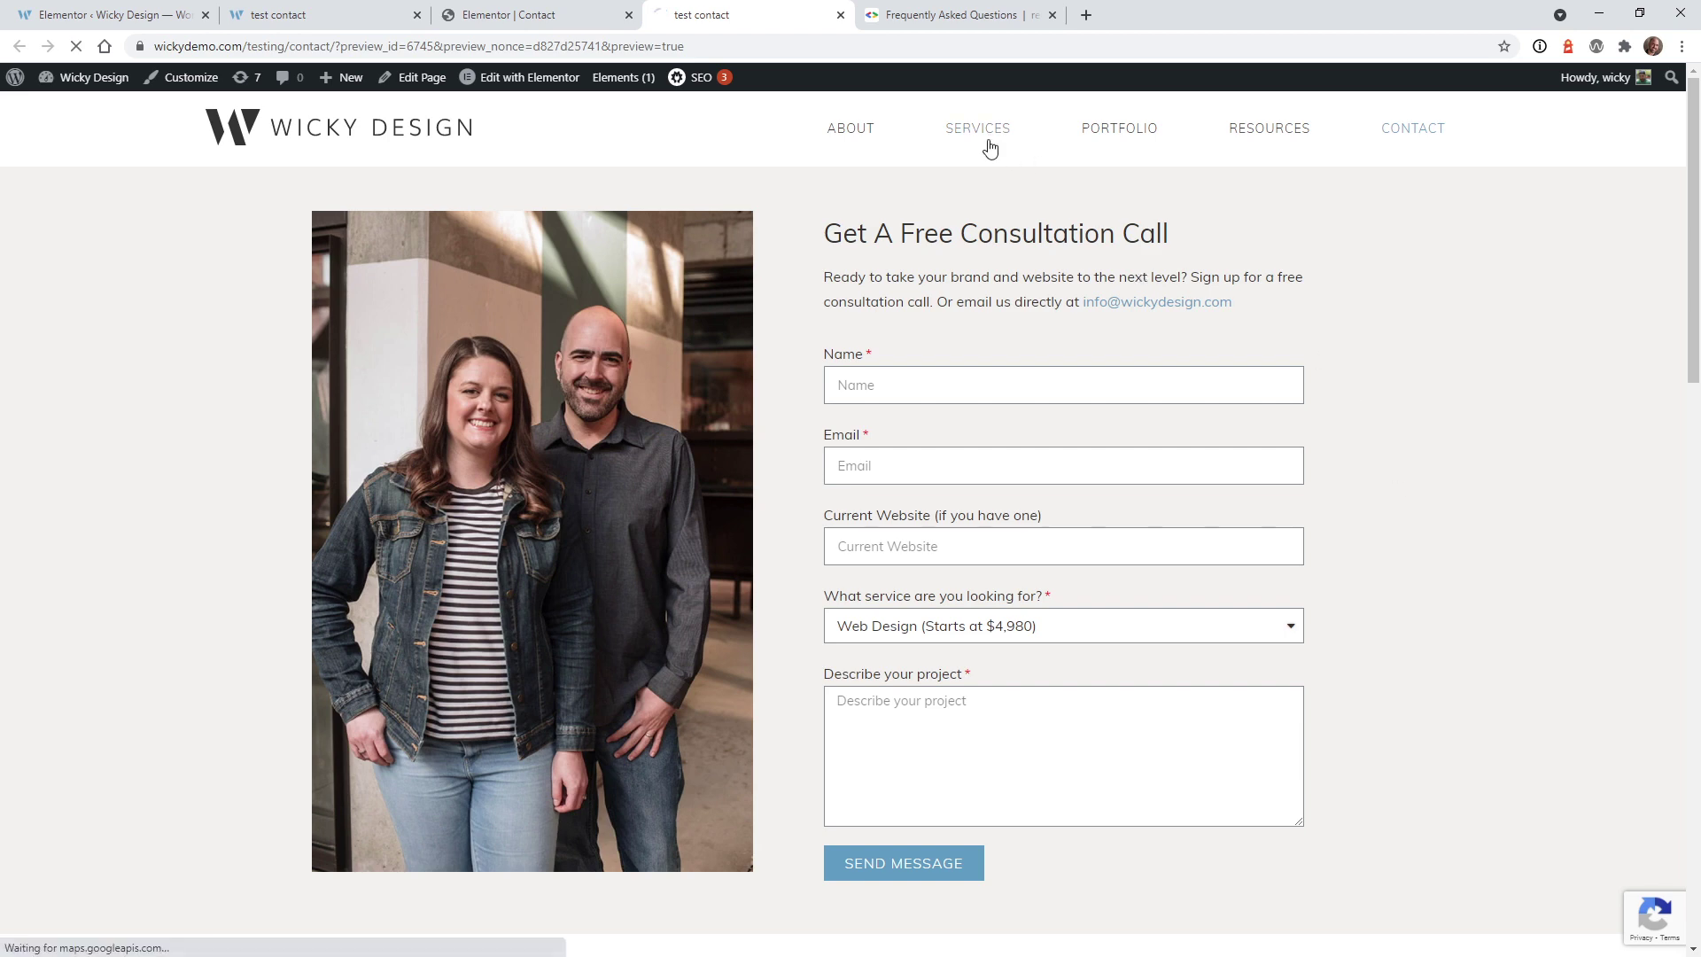
pyautogui.scroll(-5, 1585, 811)
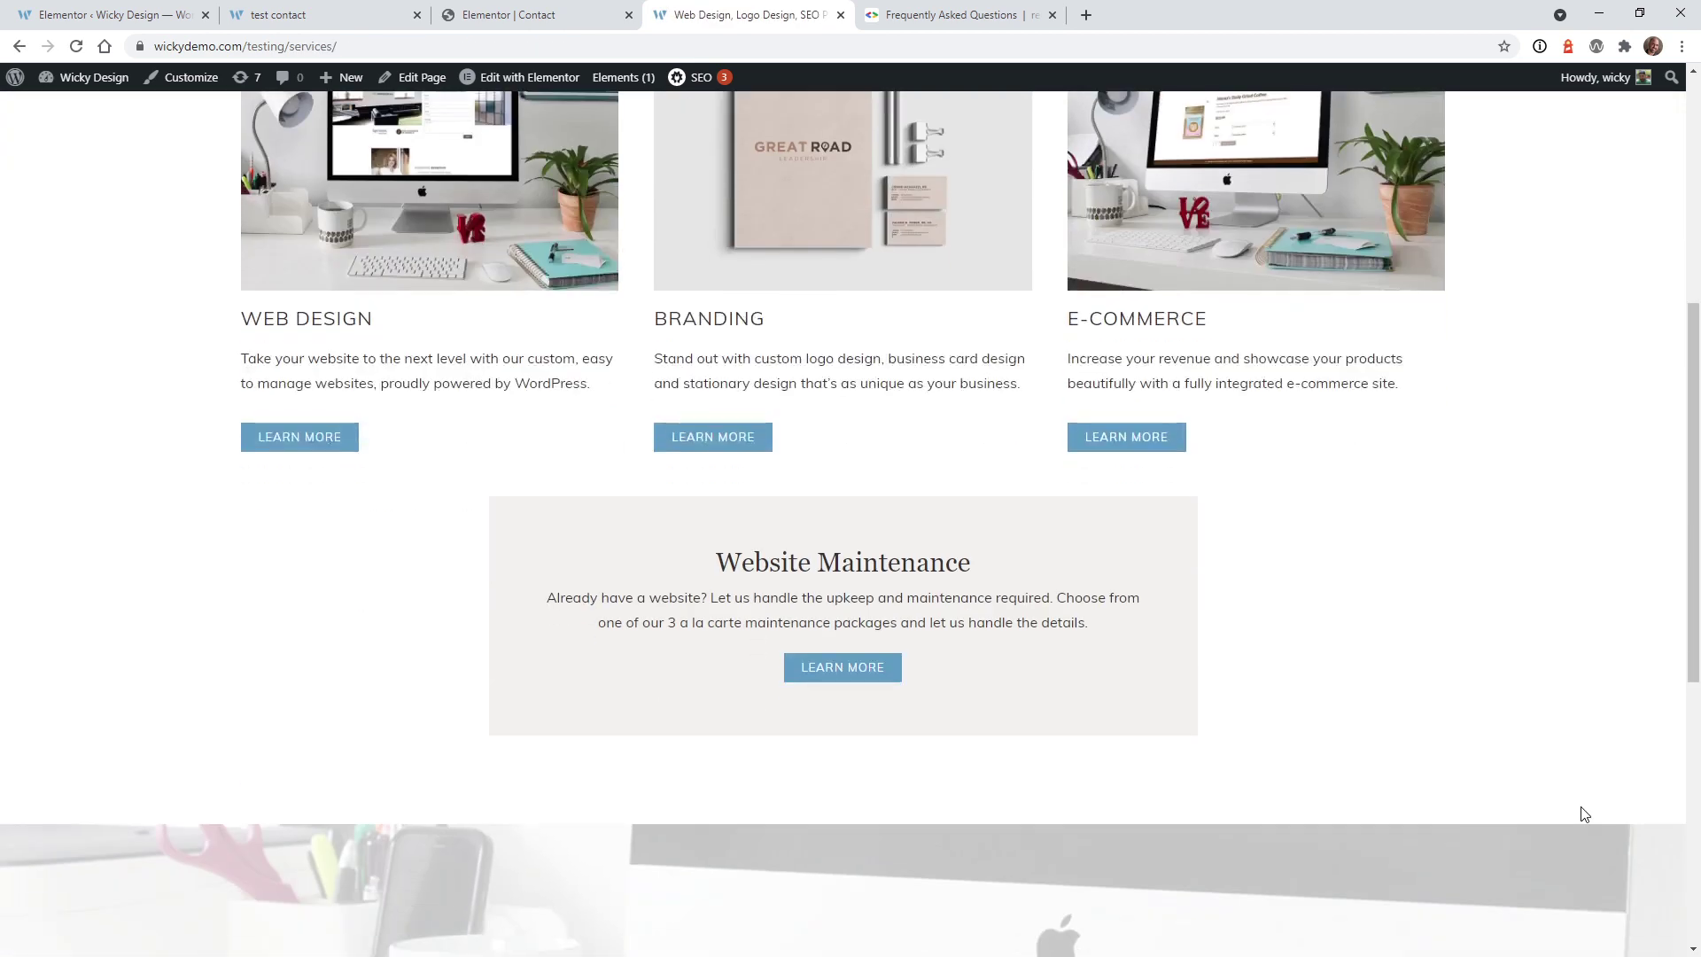
pyautogui.scroll(5, 1584, 809)
pyautogui.click(1408, 152)
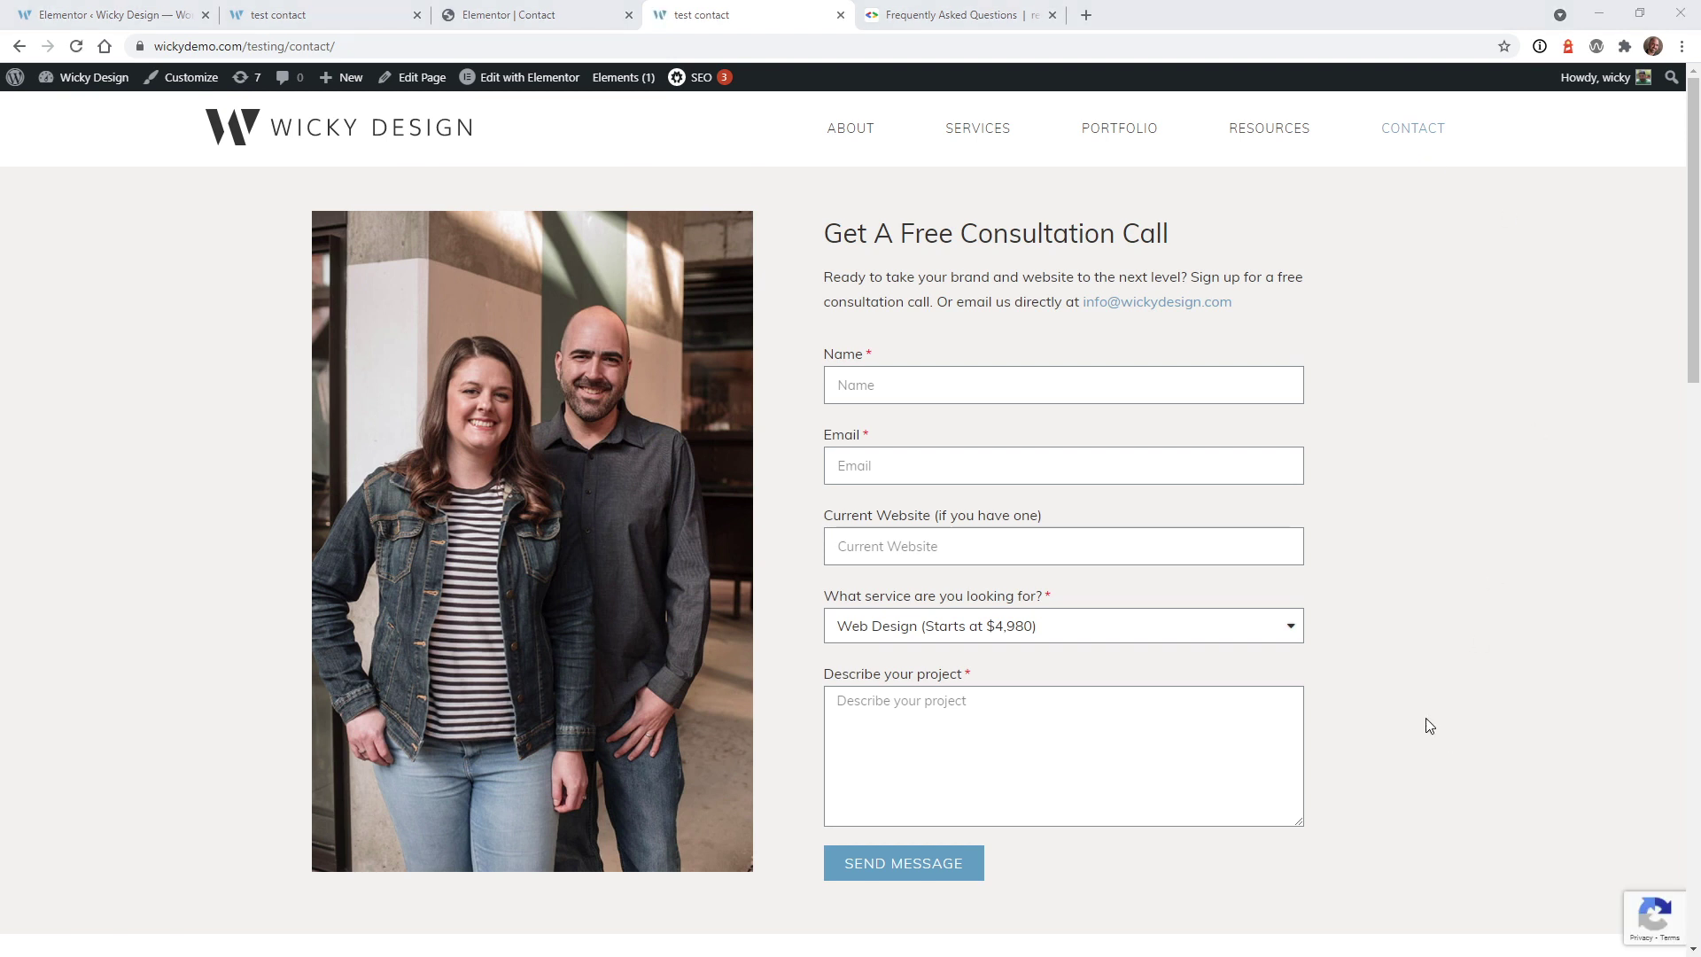
pyautogui.moveTo(1646, 913)
# Step: Set the reCAPTCHA field's badge to Inline in the Contact page's Elementor editor
pyautogui.click(567, 15)
pyautogui.click(186, 685)
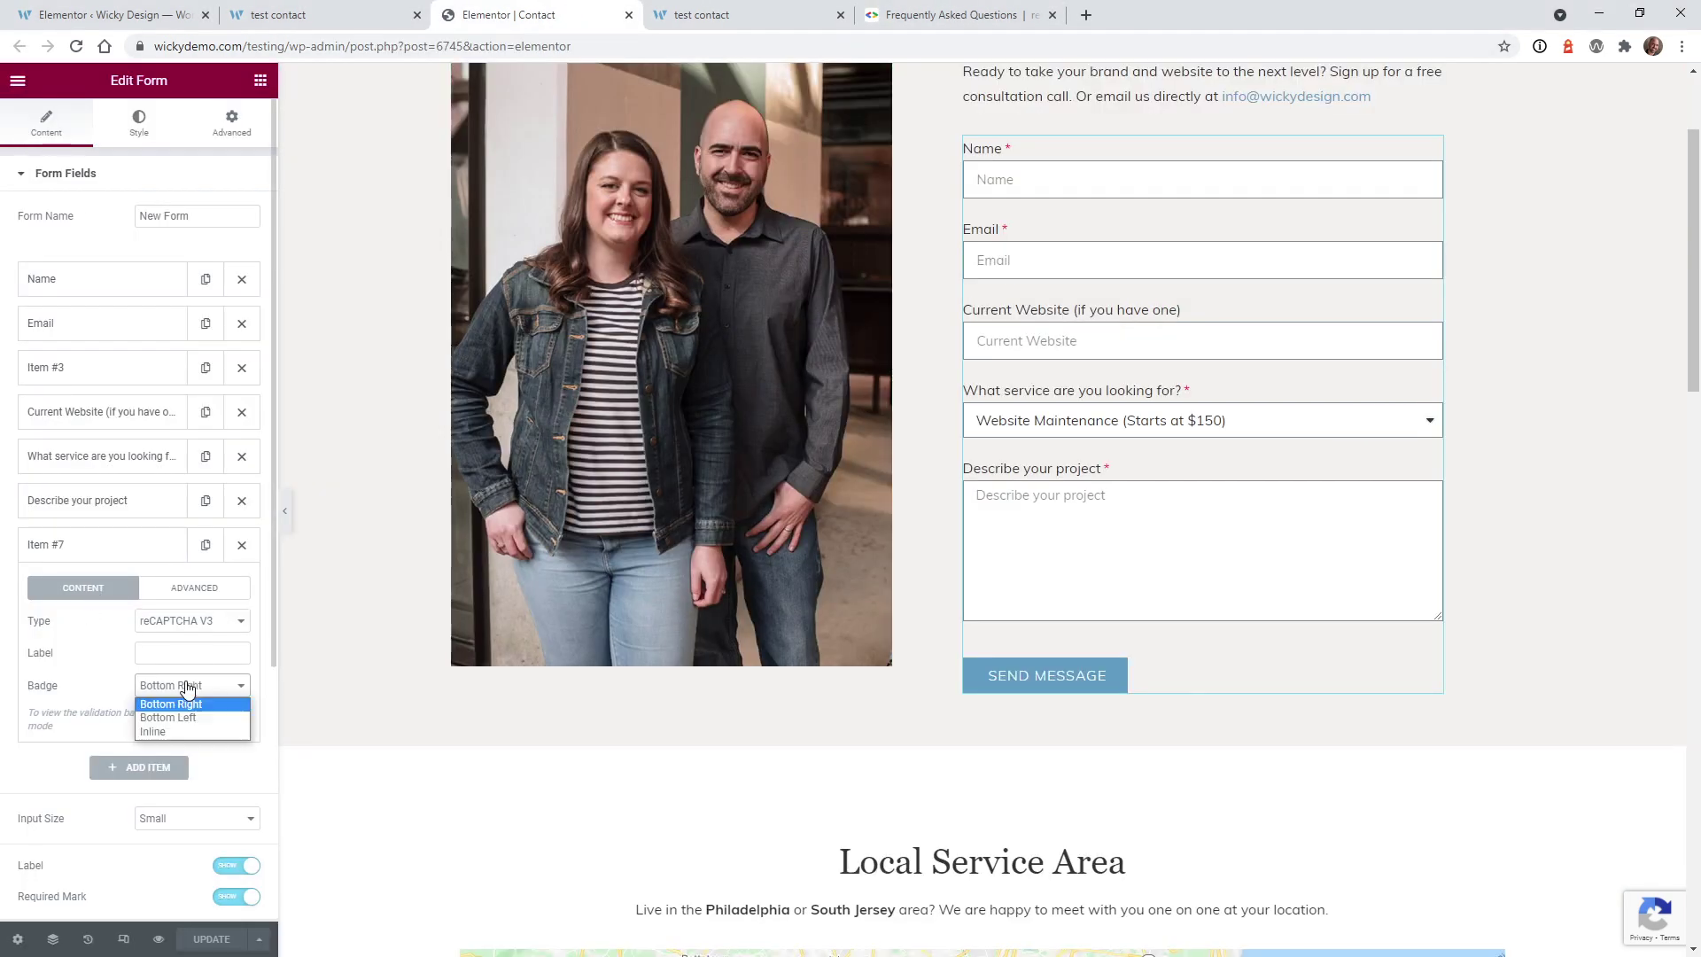
pyautogui.click(186, 733)
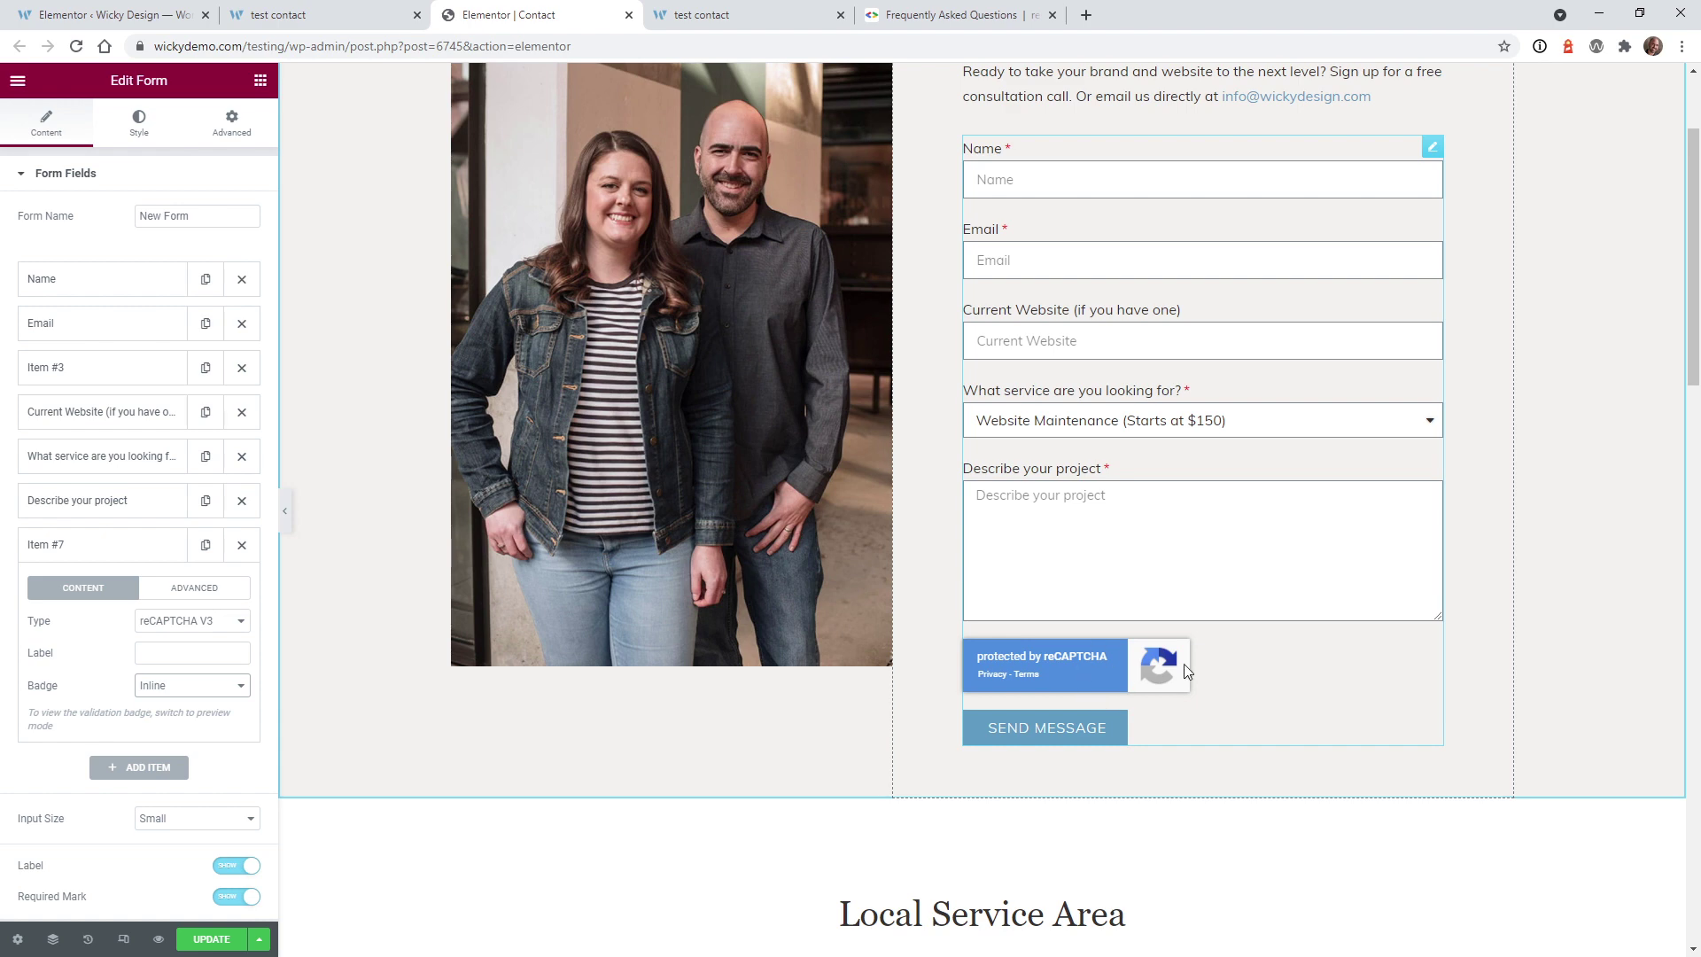
# Step: Copy the required "This site is protected by reCAPTCHA" disclosure code from the badge-hiding section of Google's reCAPTCHA FAQ
pyautogui.click(944, 15)
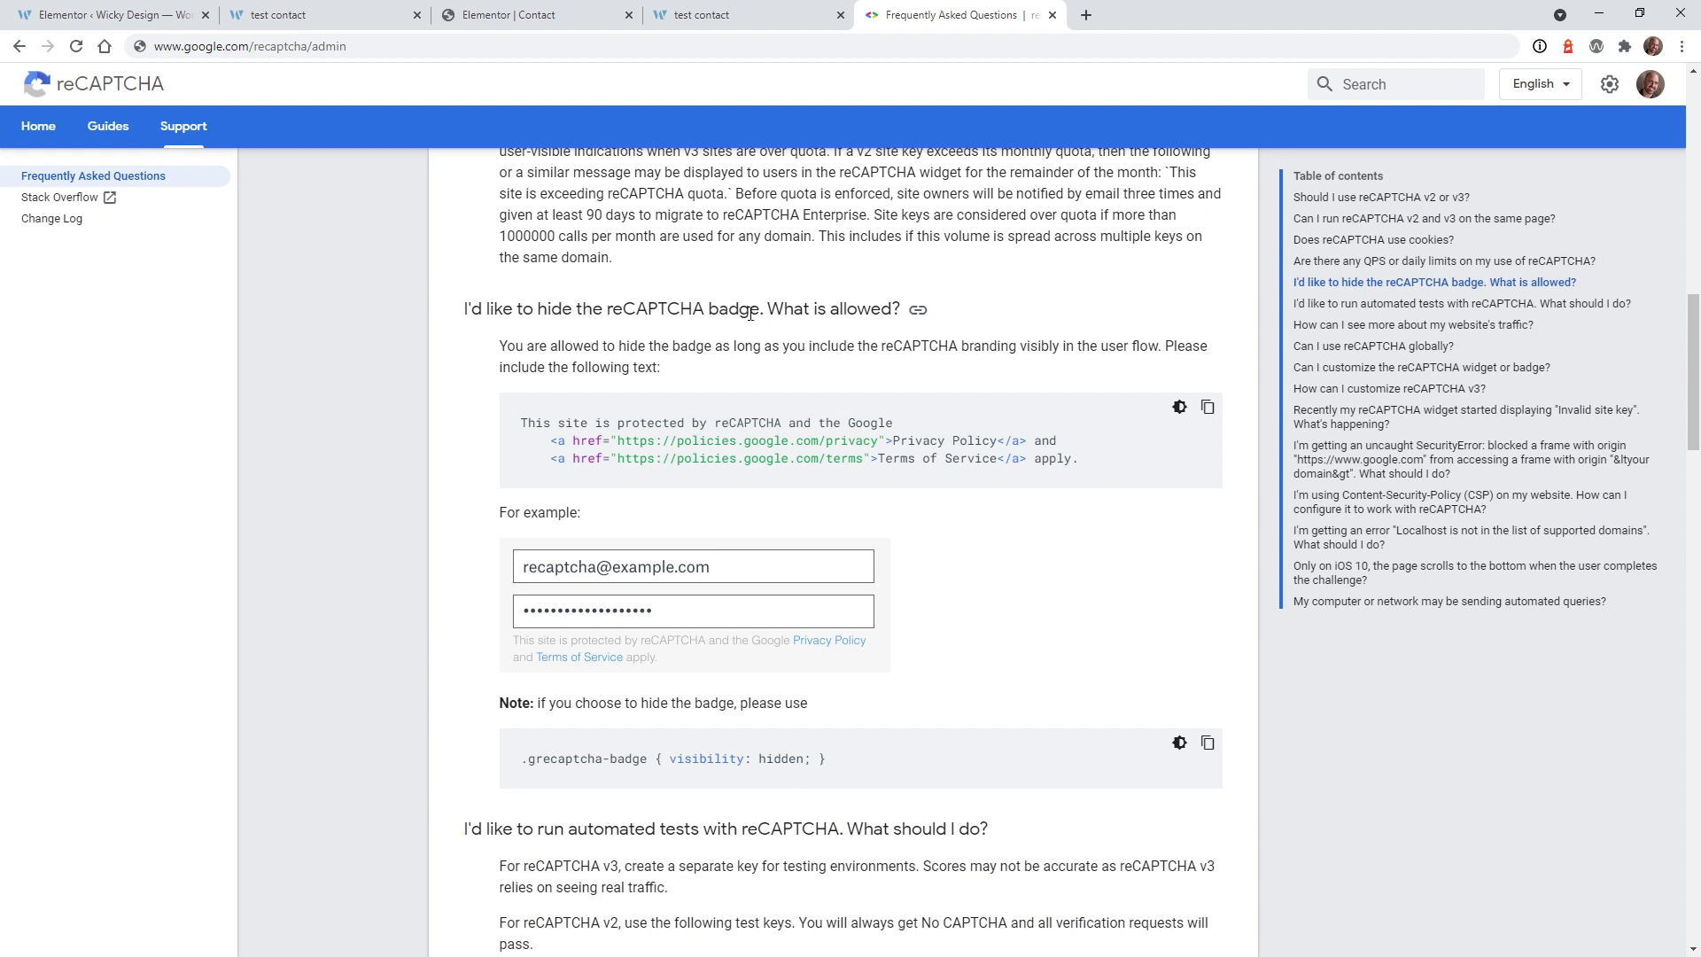
pyautogui.moveTo(1080, 460); pyautogui.dragTo(516, 423)
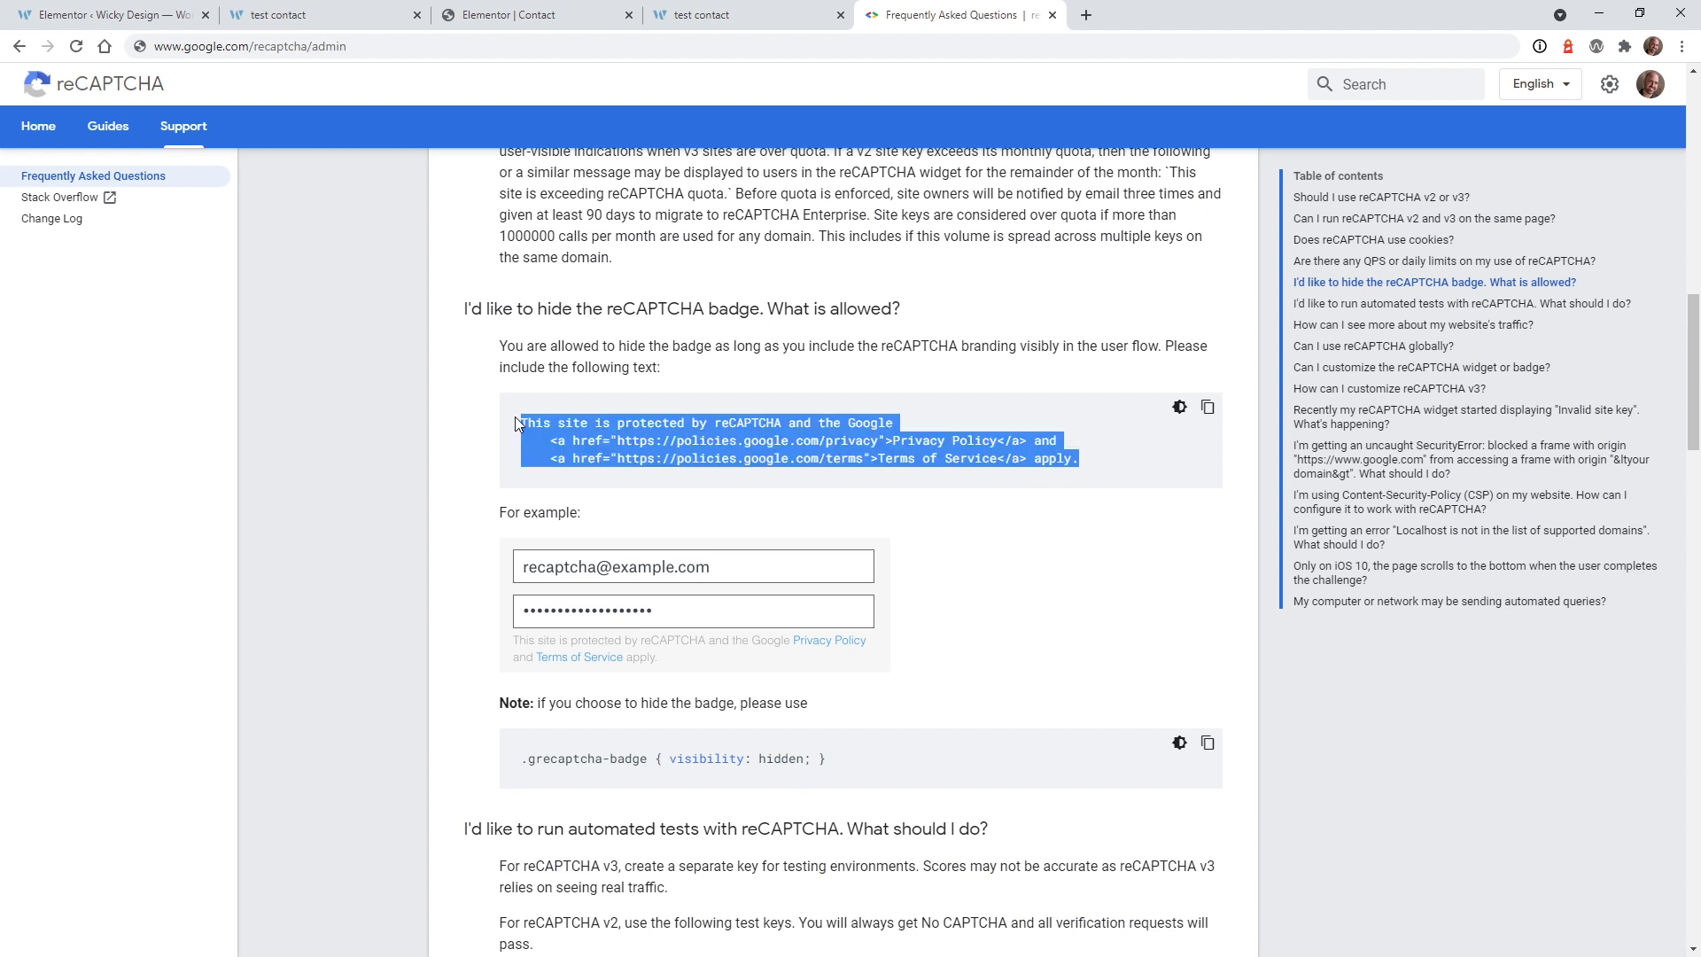
pyautogui.rightClick(853, 418)
pyautogui.click(947, 436)
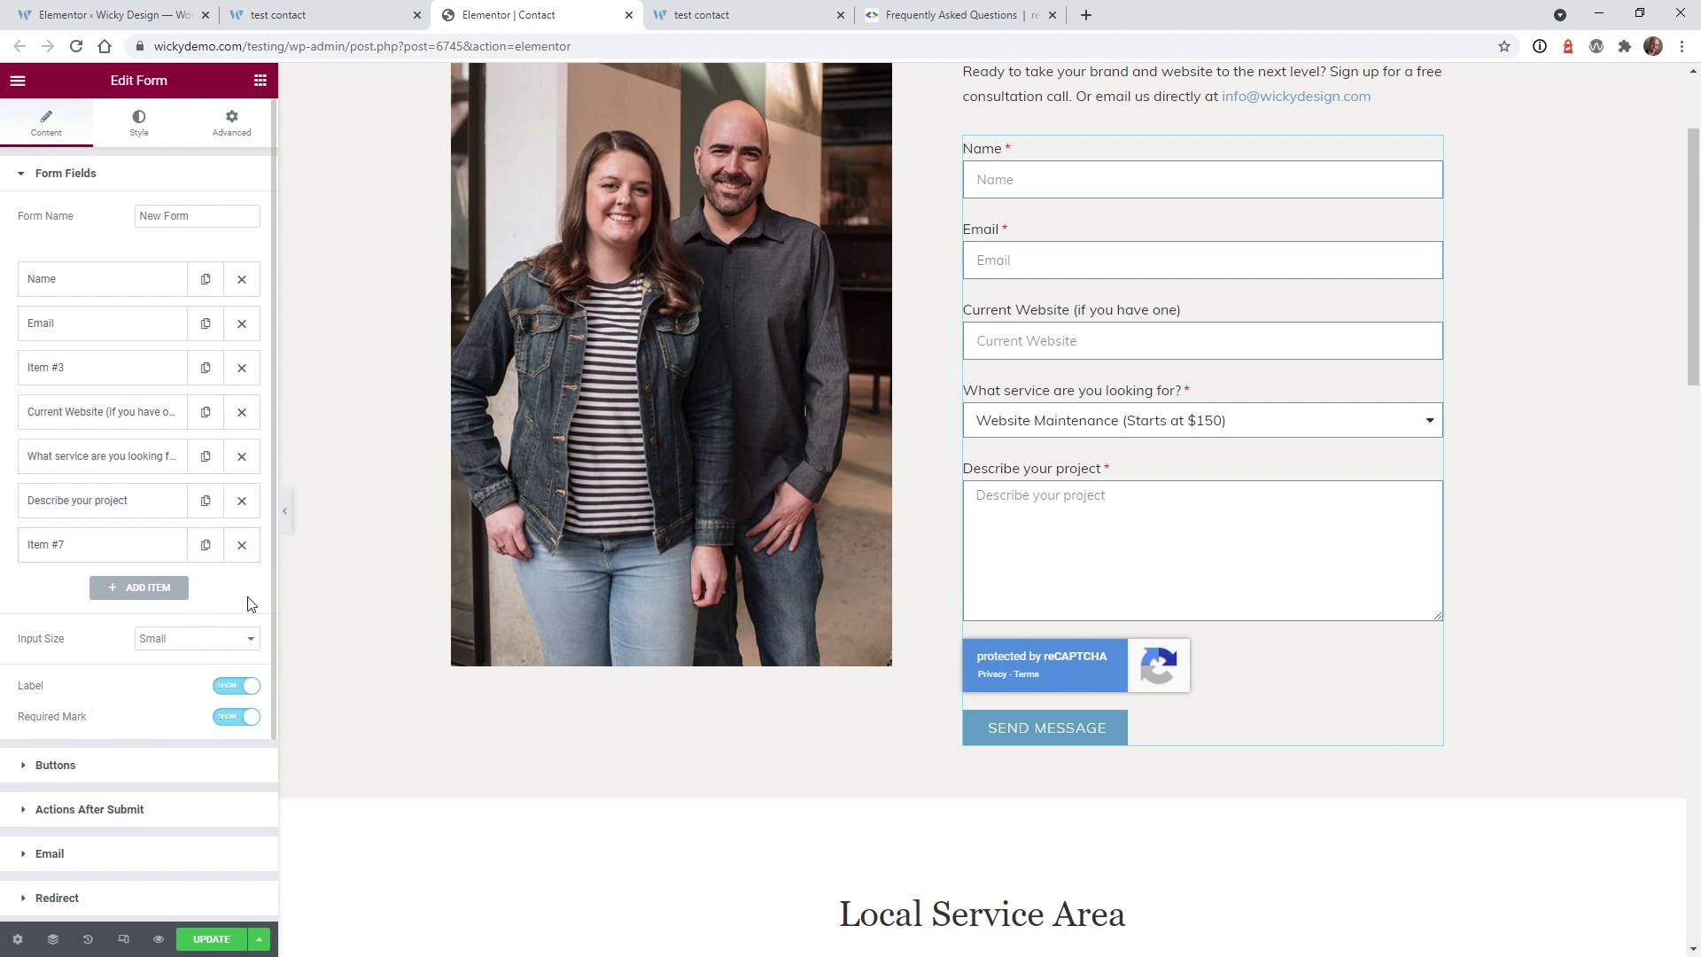
# Step: Add an HTML field to the Contact page's Elementor form and paste the copied reCAPTCHA disclosure code into it
pyautogui.click(158, 592)
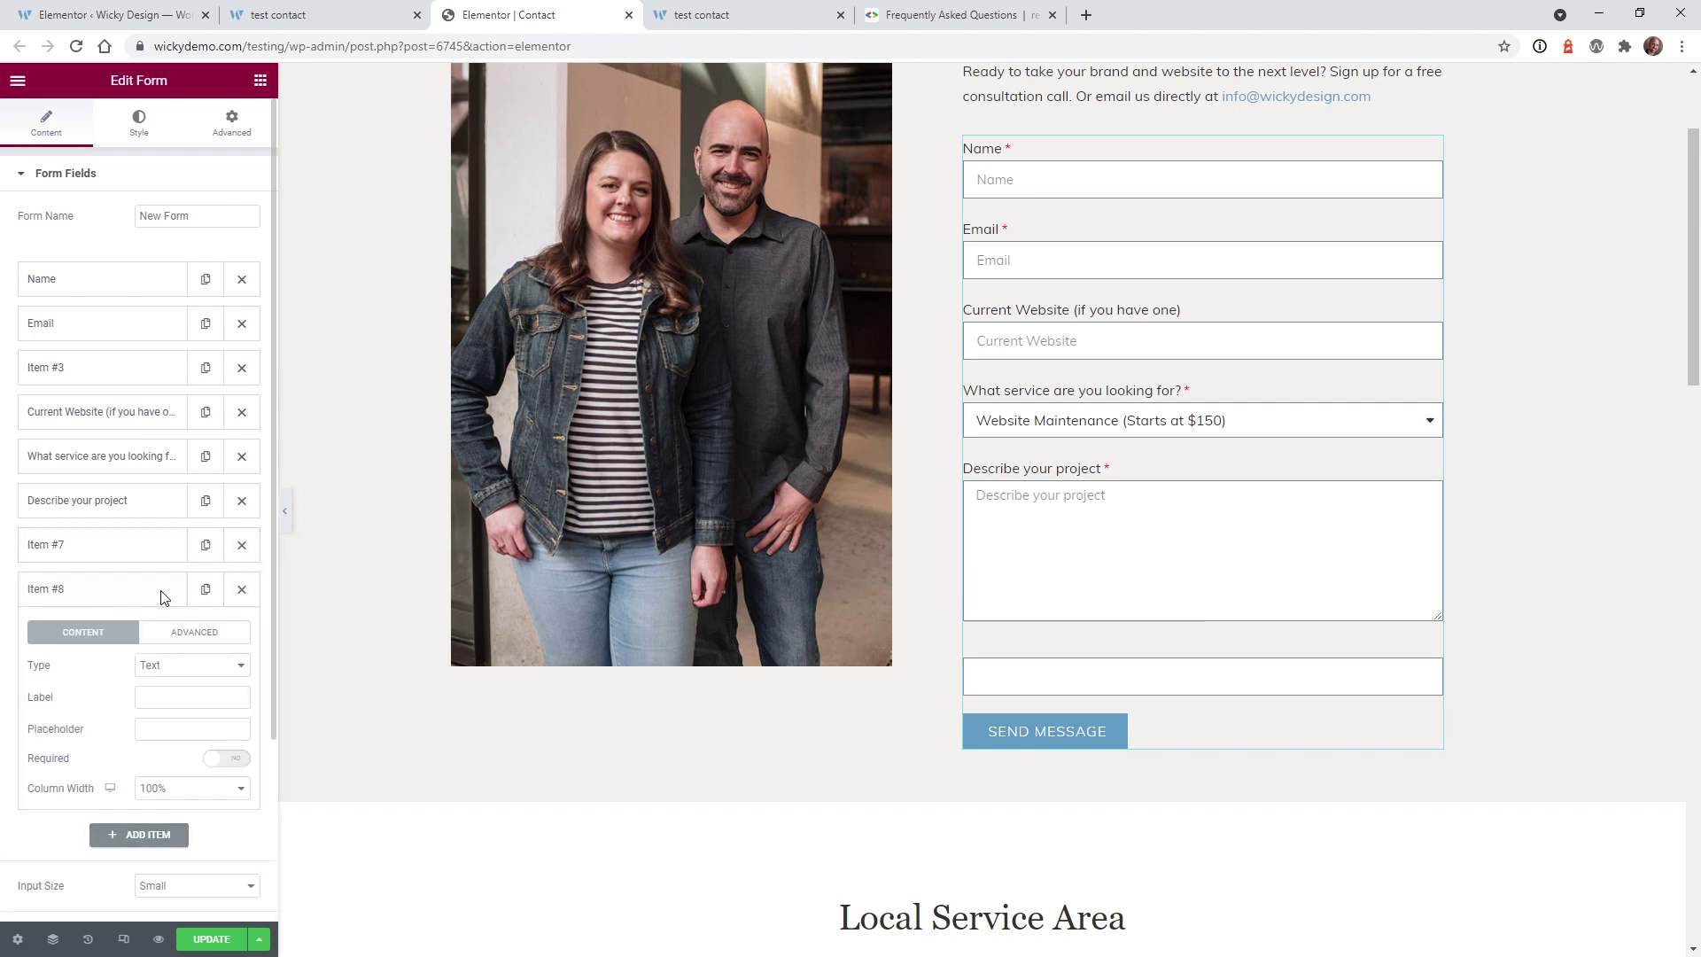
pyautogui.click(177, 666)
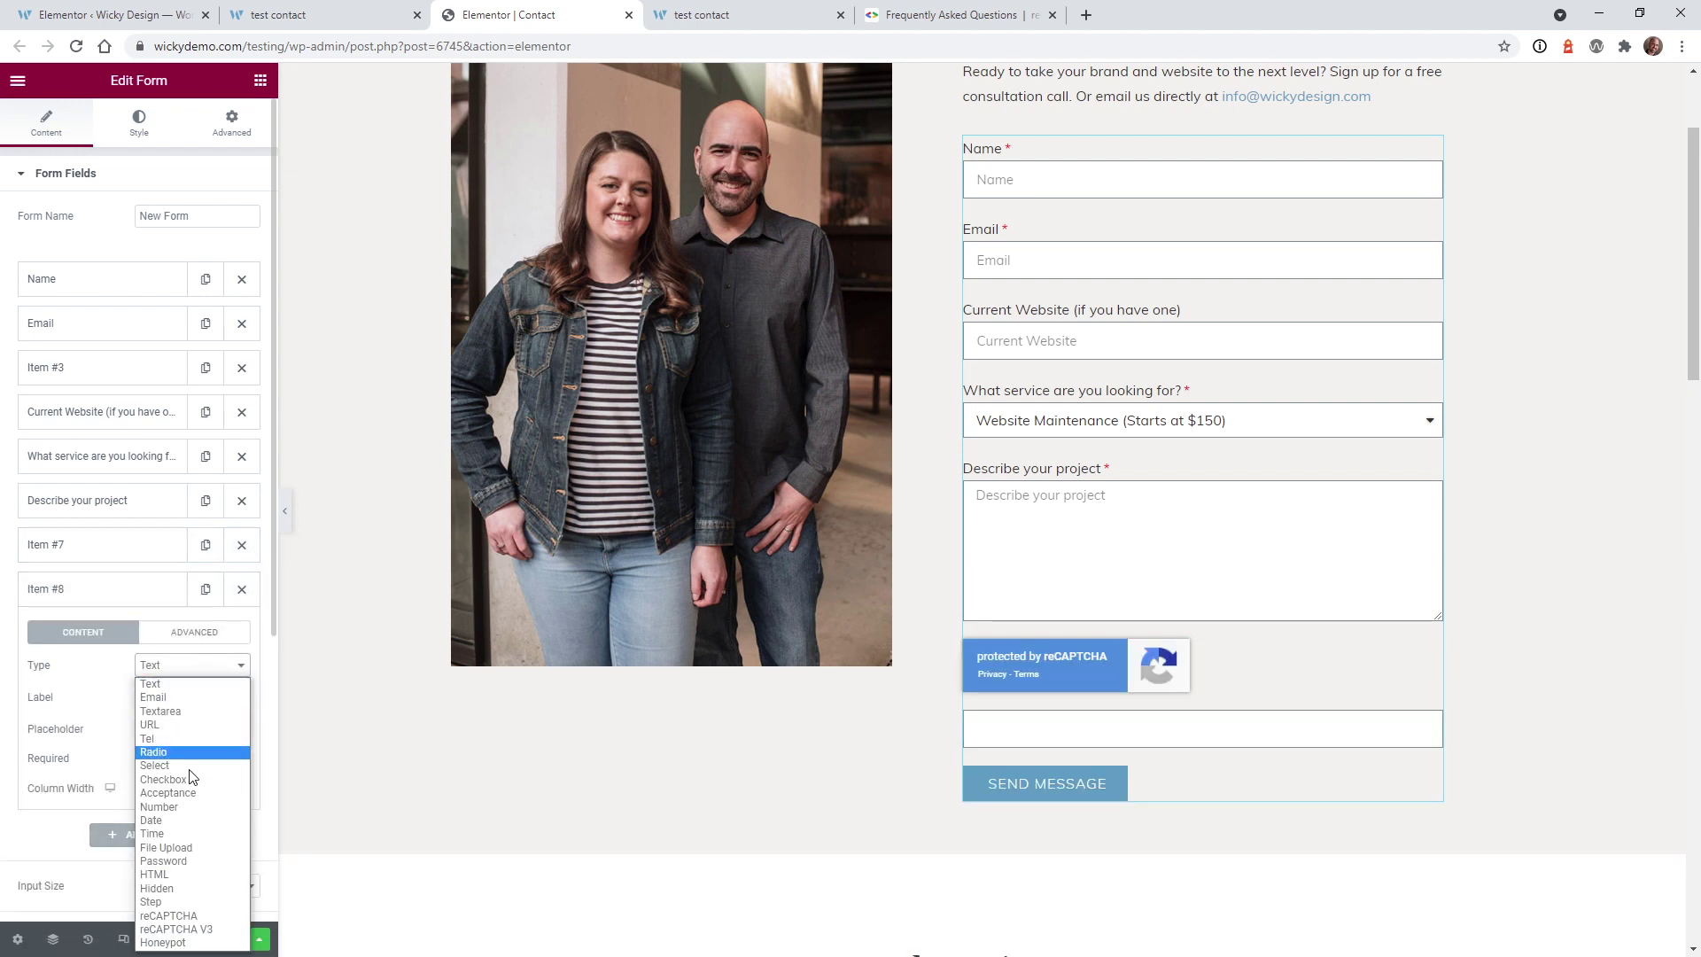
pyautogui.click(181, 874)
pyautogui.click(70, 742)
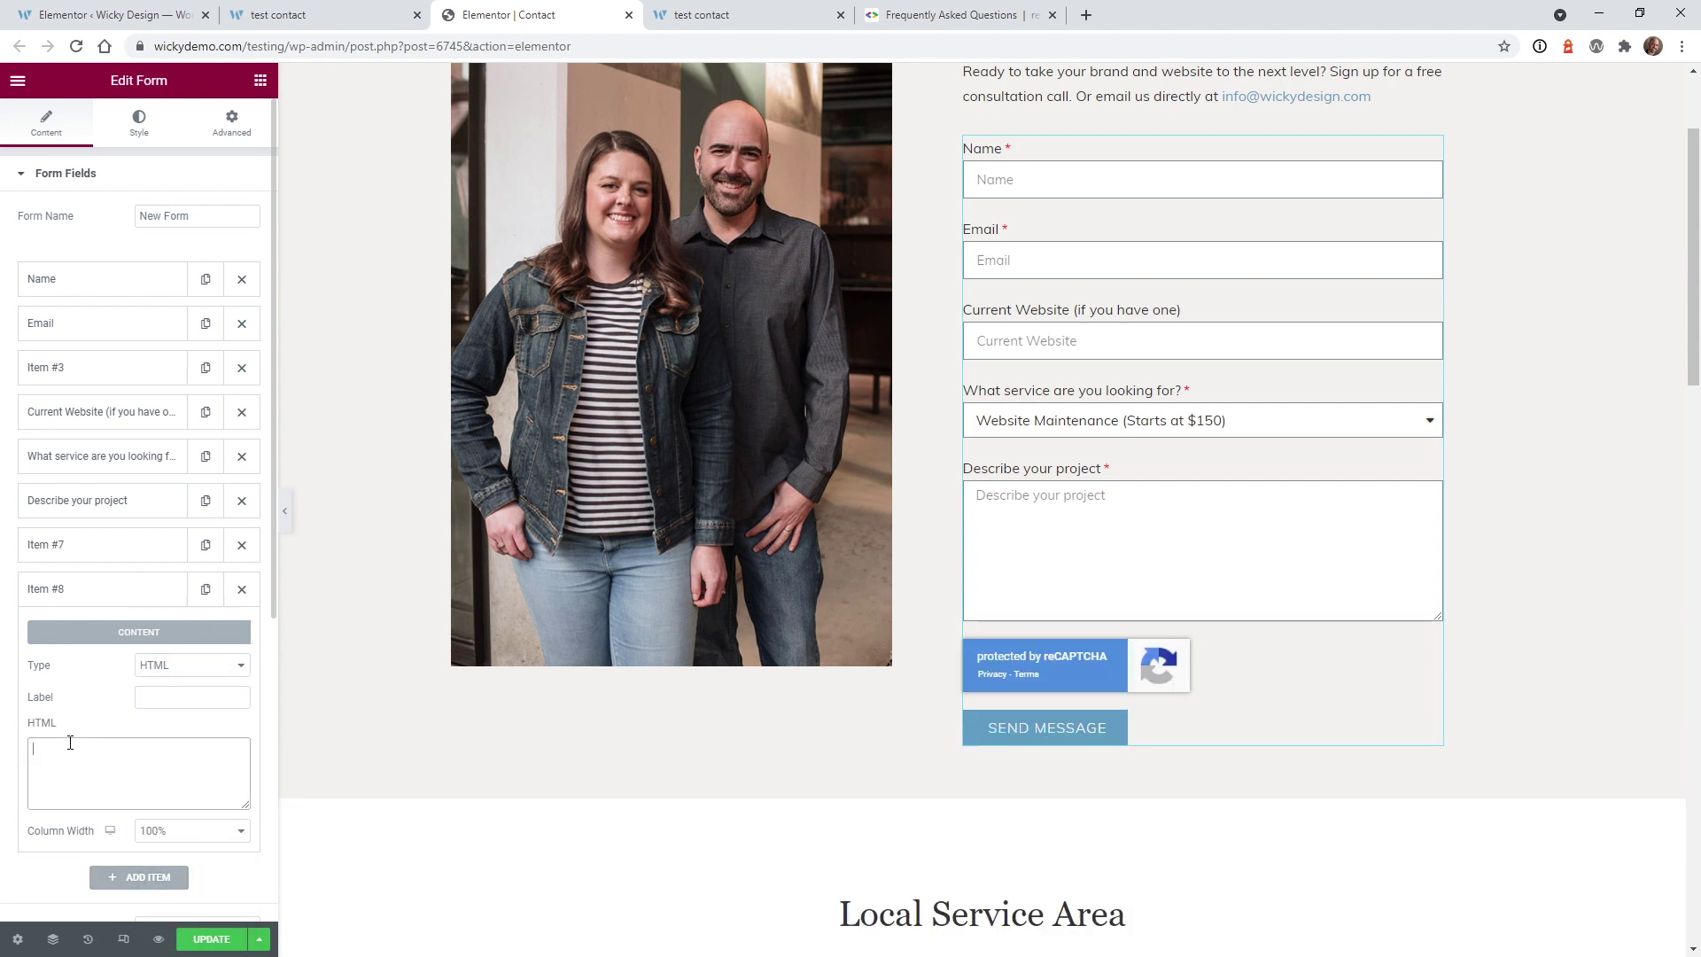
pyautogui.hotkey('ctrl', 'v')
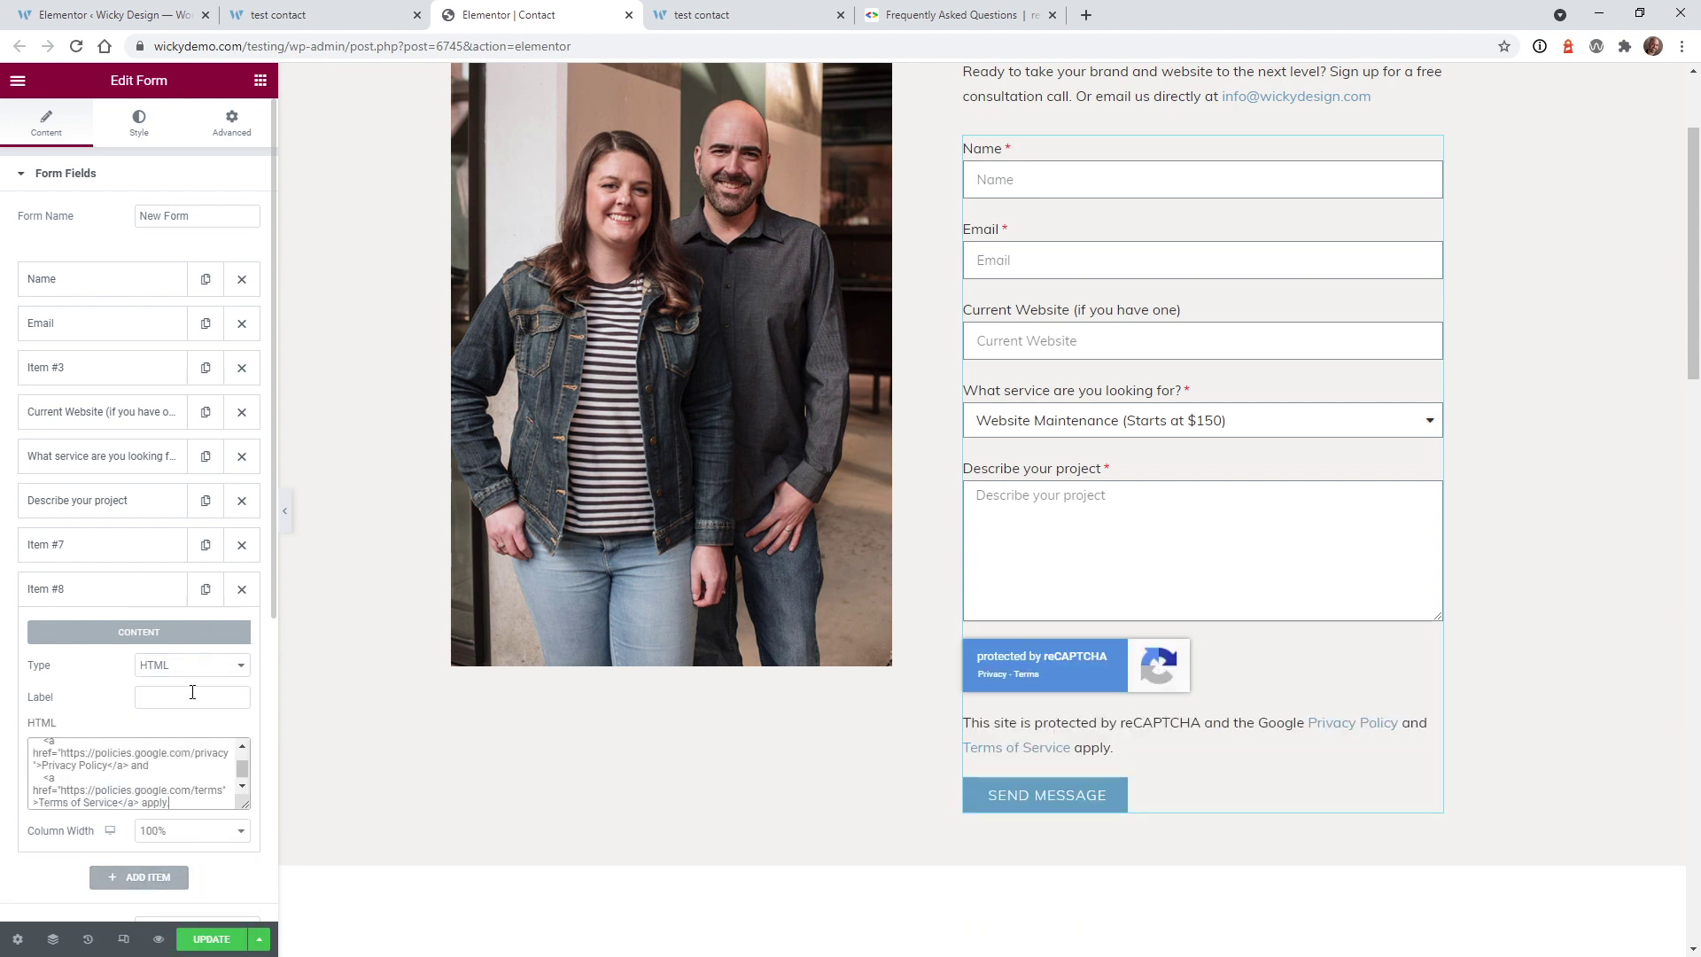
# Step: Label the HTML field "reCATPCHA text" and move it above the reCAPTCHA V3 field in the form
pyautogui.click(192, 696)
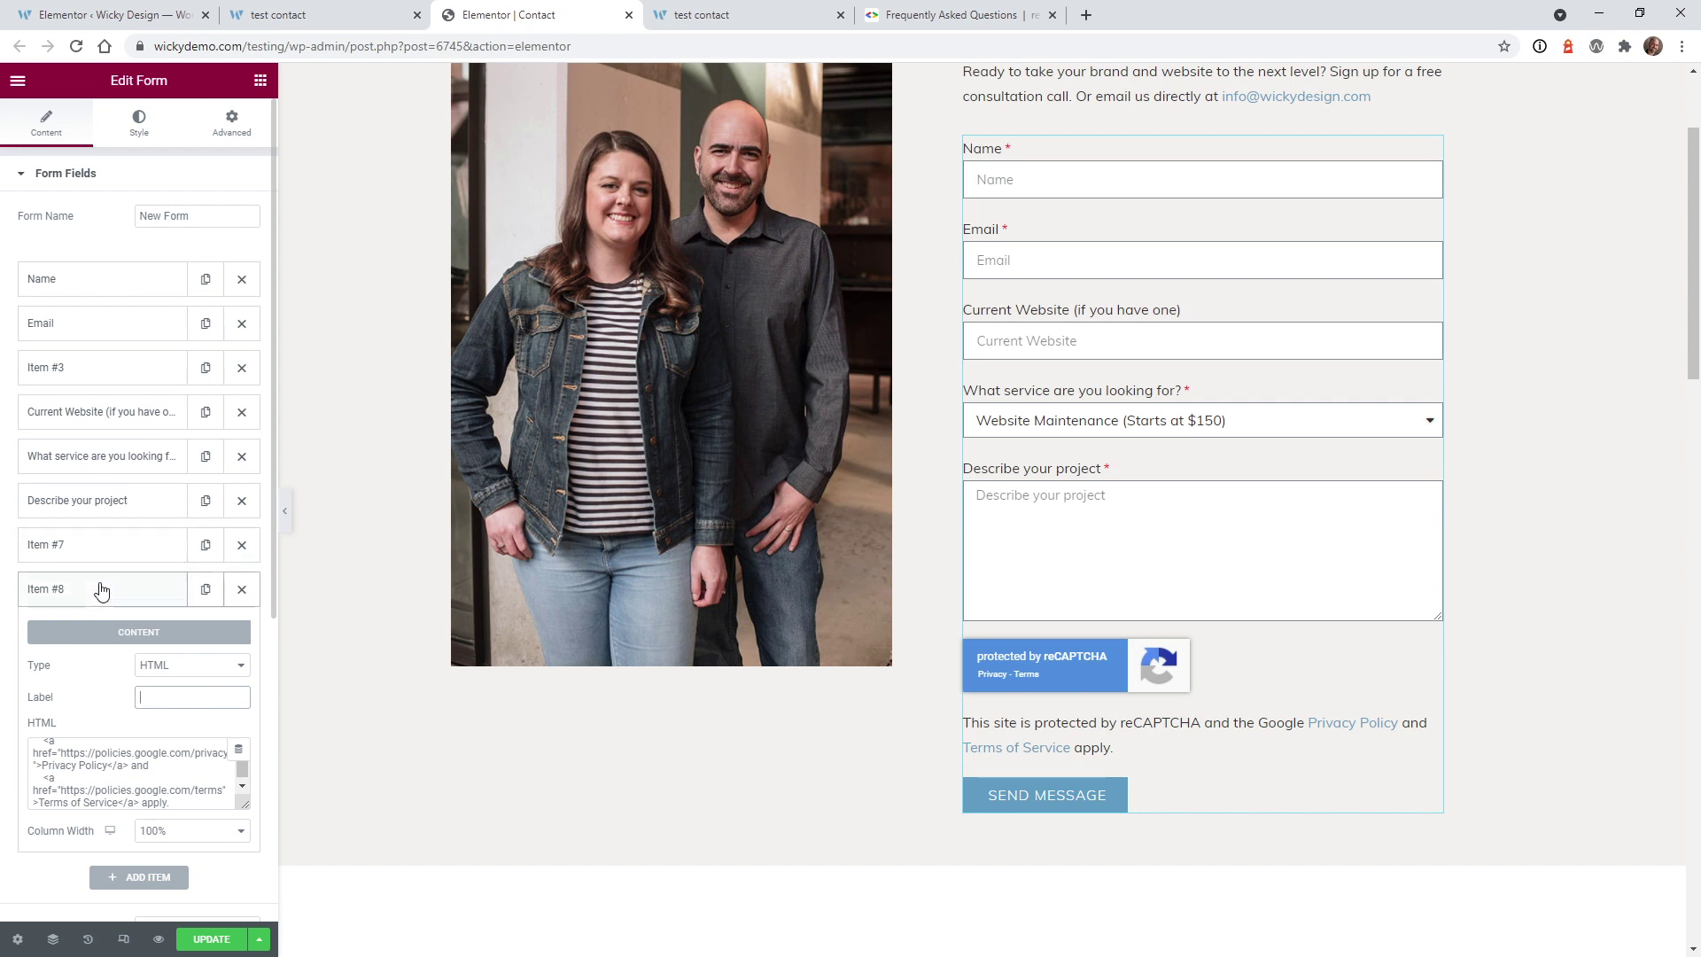
pyautogui.write('re')
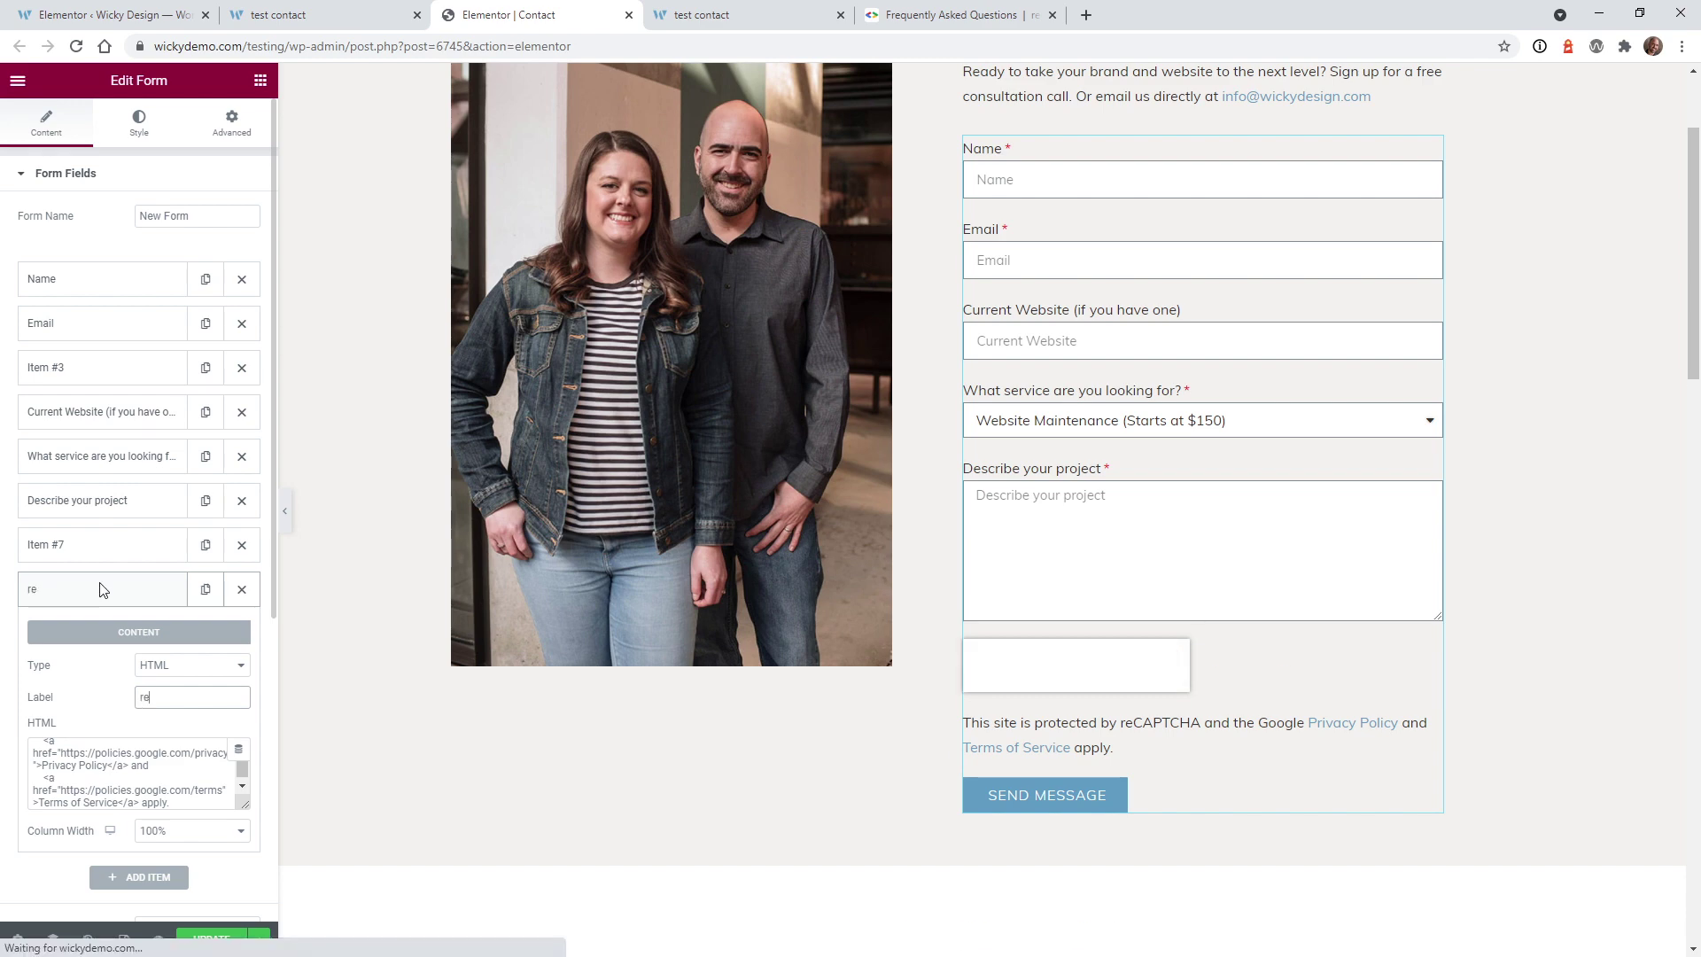
pyautogui.write('CATPCH')
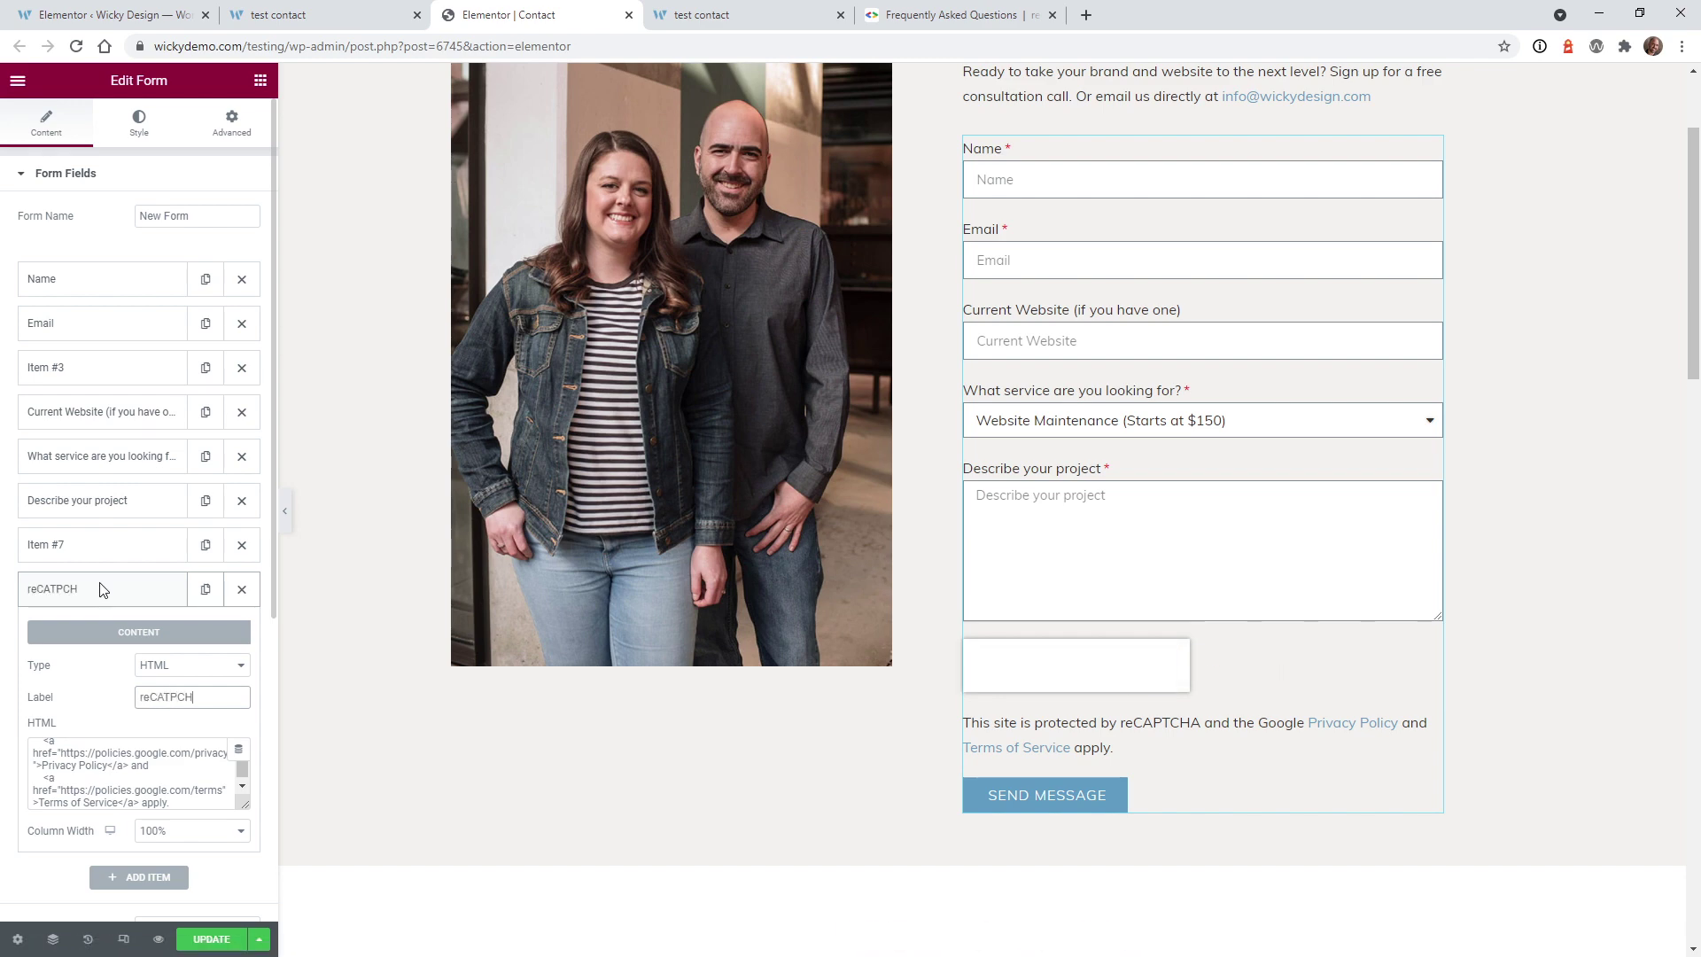
pyautogui.write('A text')
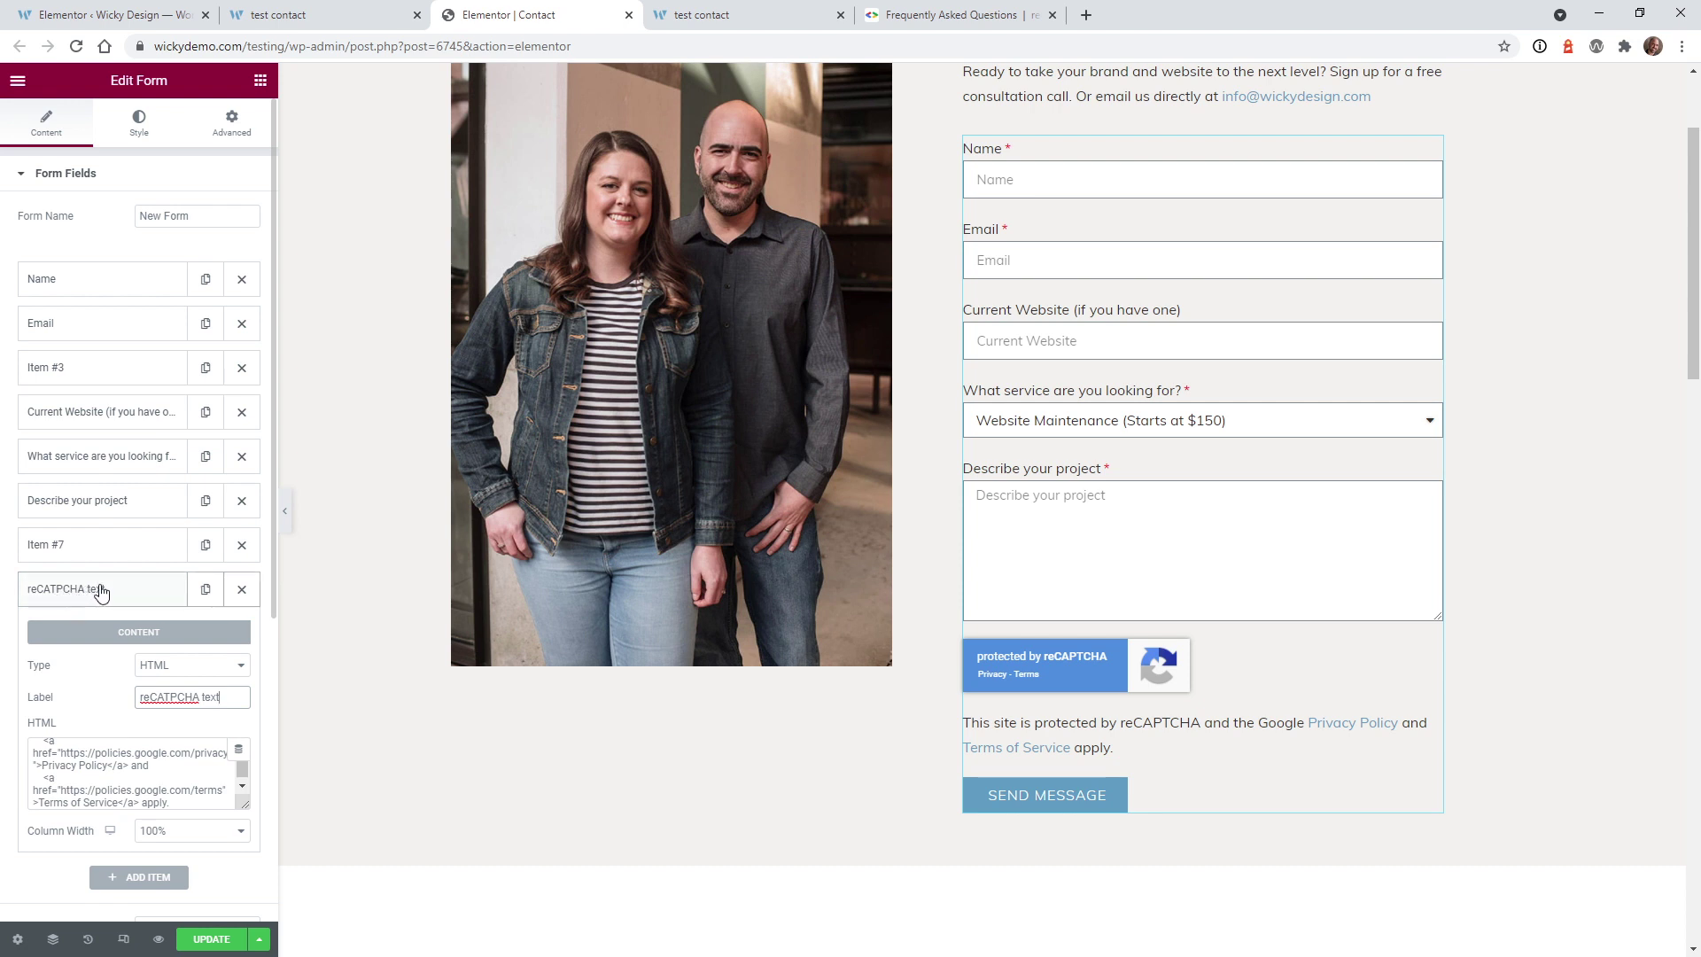
pyautogui.moveTo(49, 594); pyautogui.dragTo(89, 542)
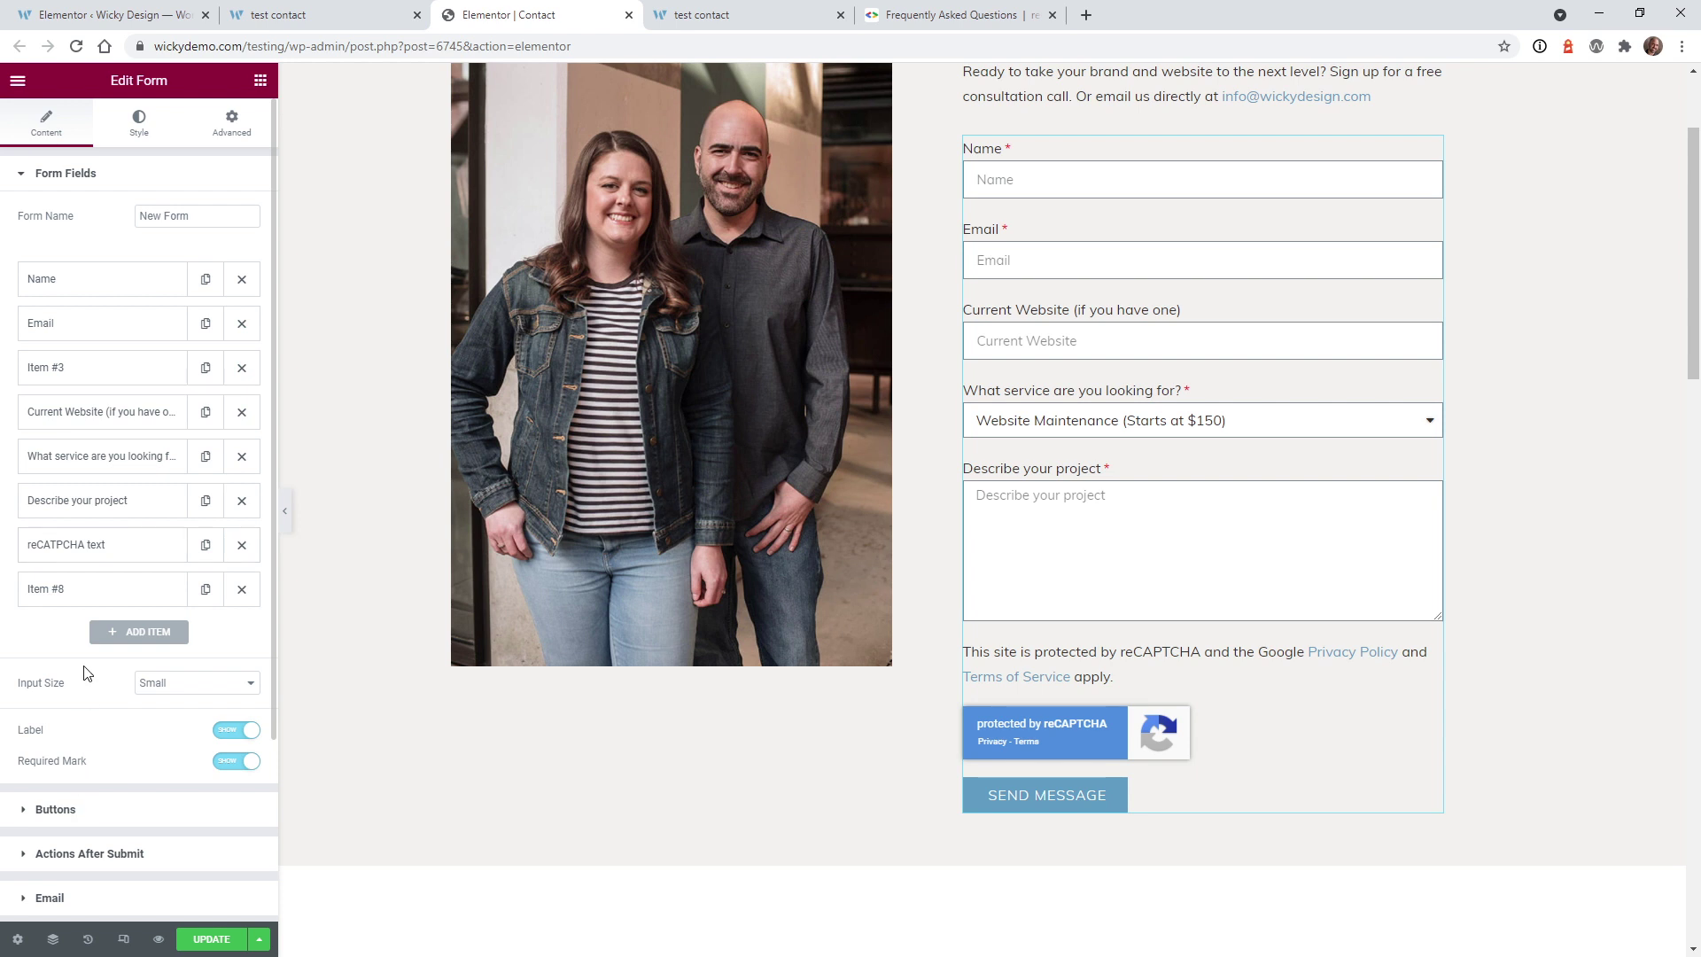
pyautogui.click(74, 601)
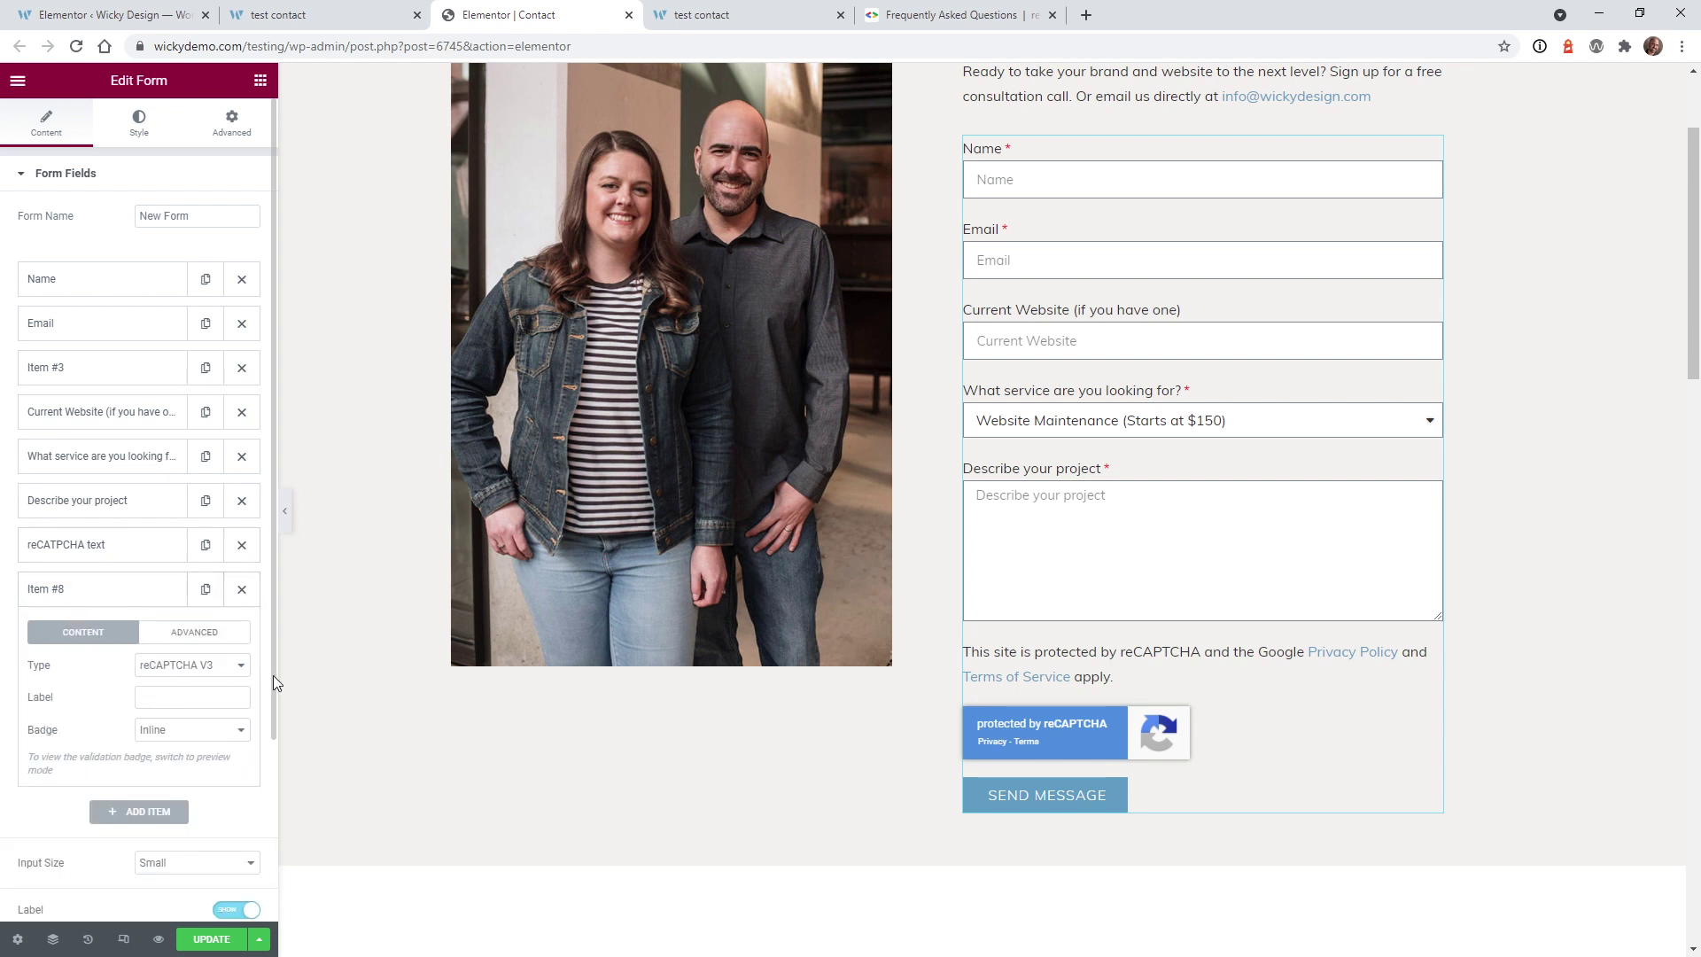
pyautogui.click(103, 585)
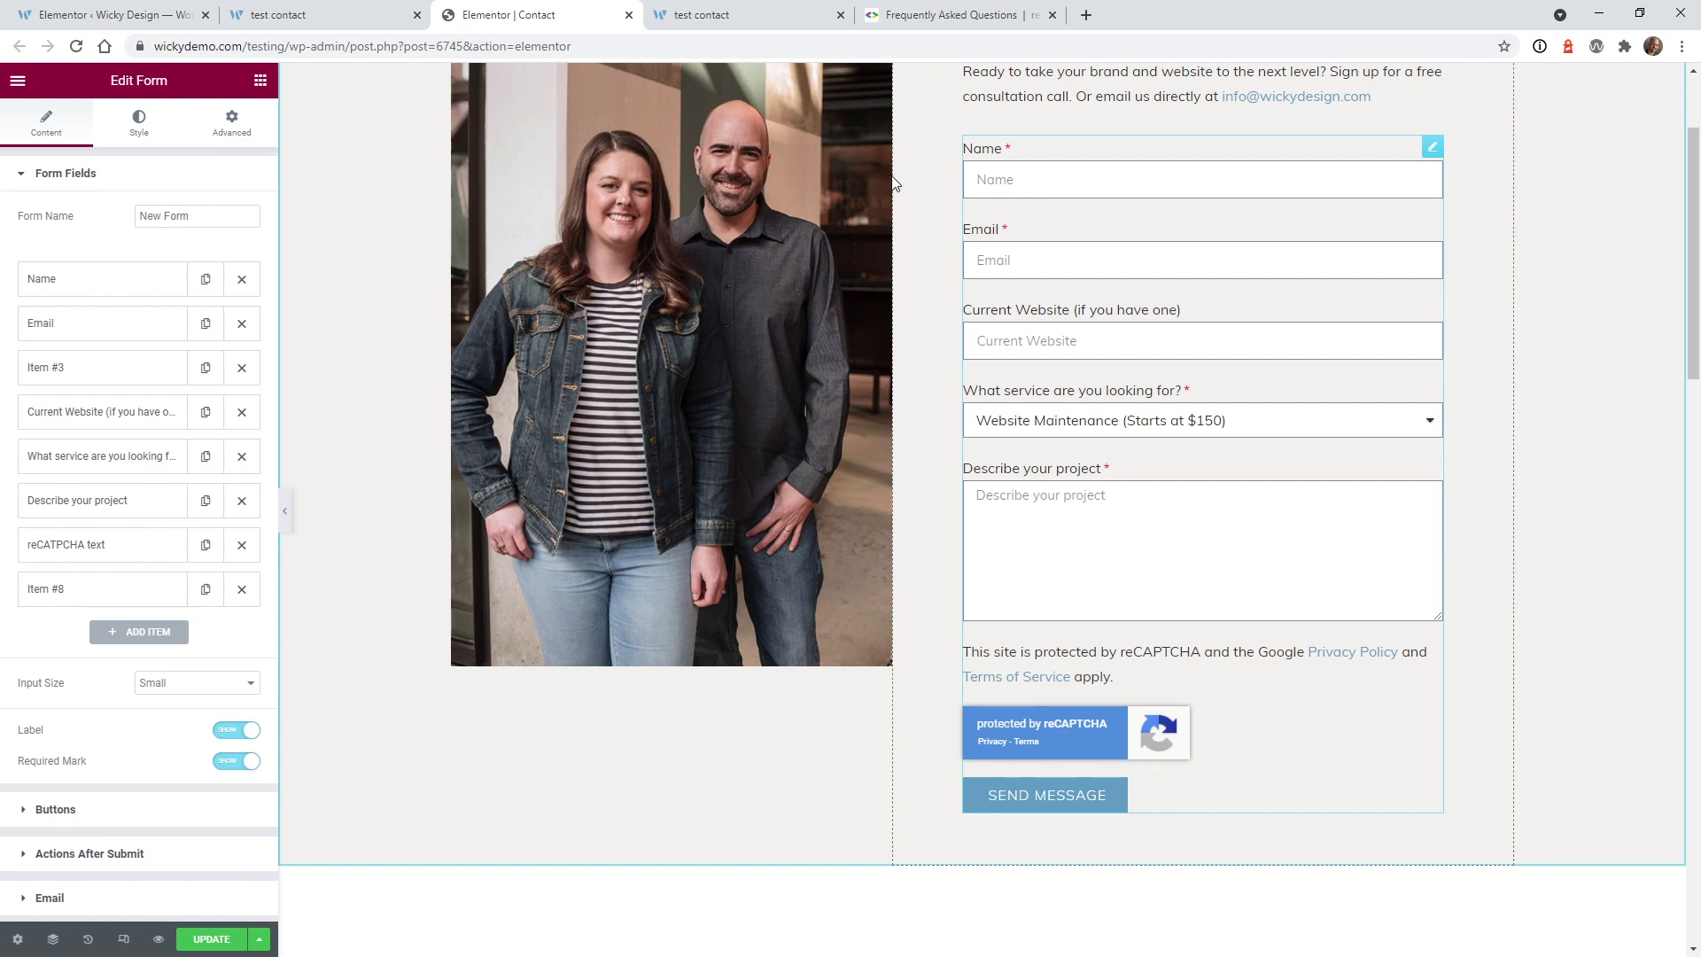
# Step: Copy the CSS rule ".grecaptcha-badge { visibility: hidden; }" from the reCAPTCHA FAQ's note on hiding the badge
pyautogui.click(939, 11)
pyautogui.scroll(-2, 566, 638)
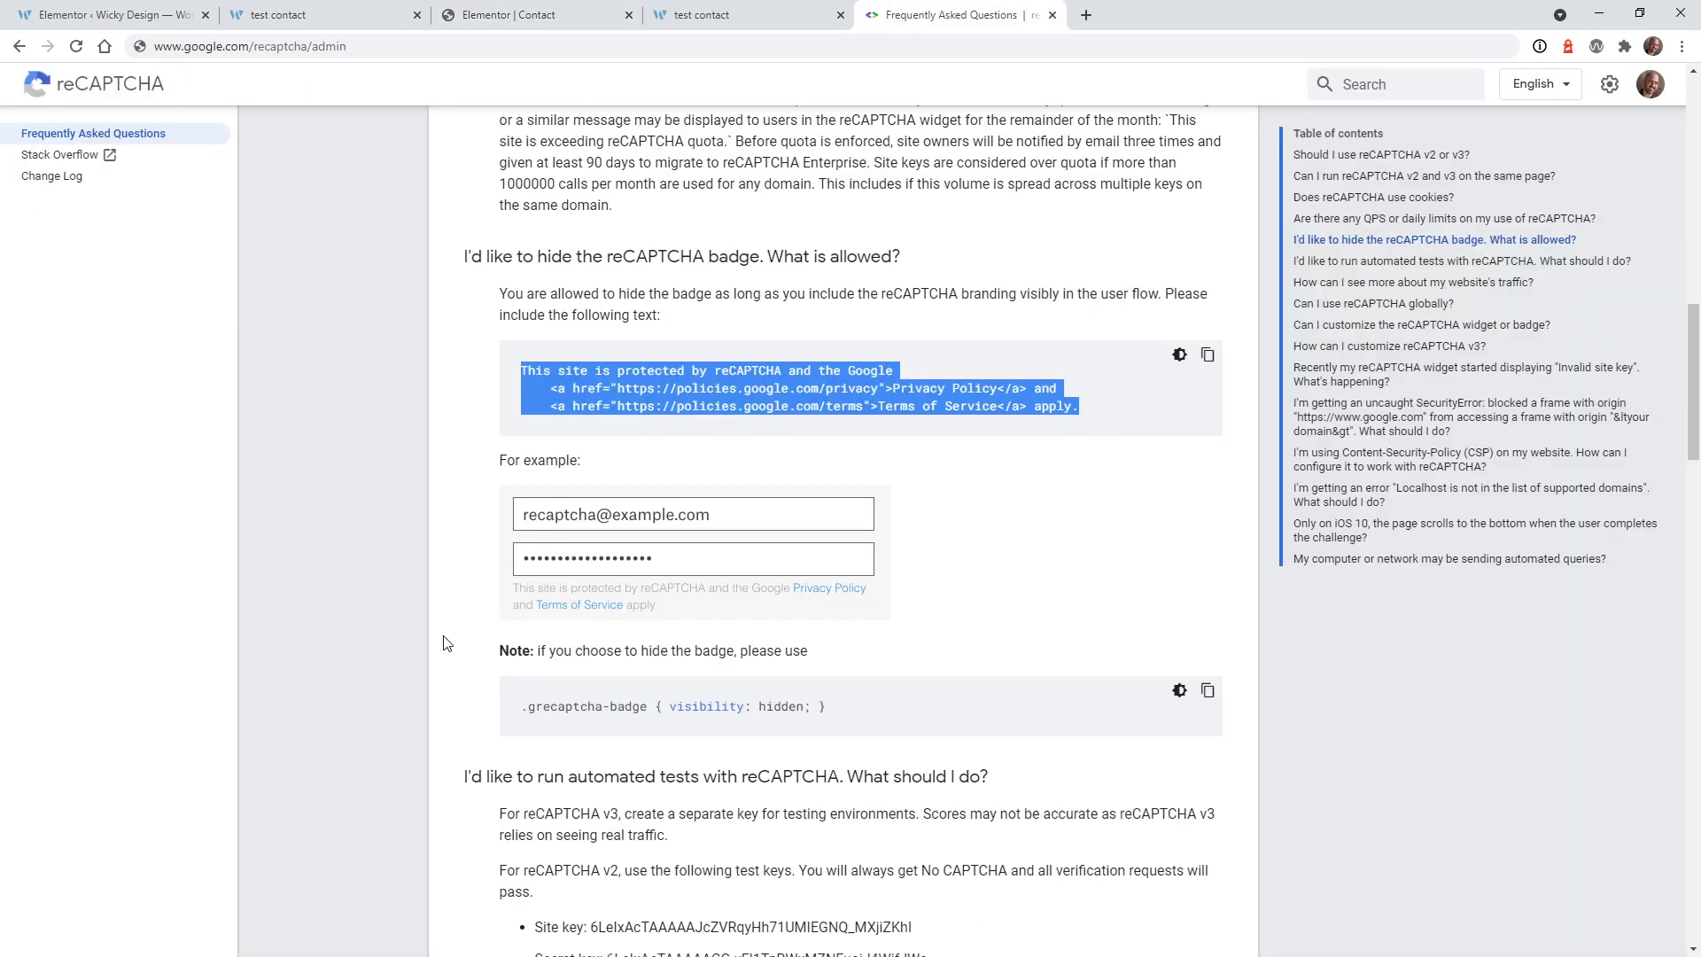
pyautogui.moveTo(831, 581); pyautogui.dragTo(514, 596)
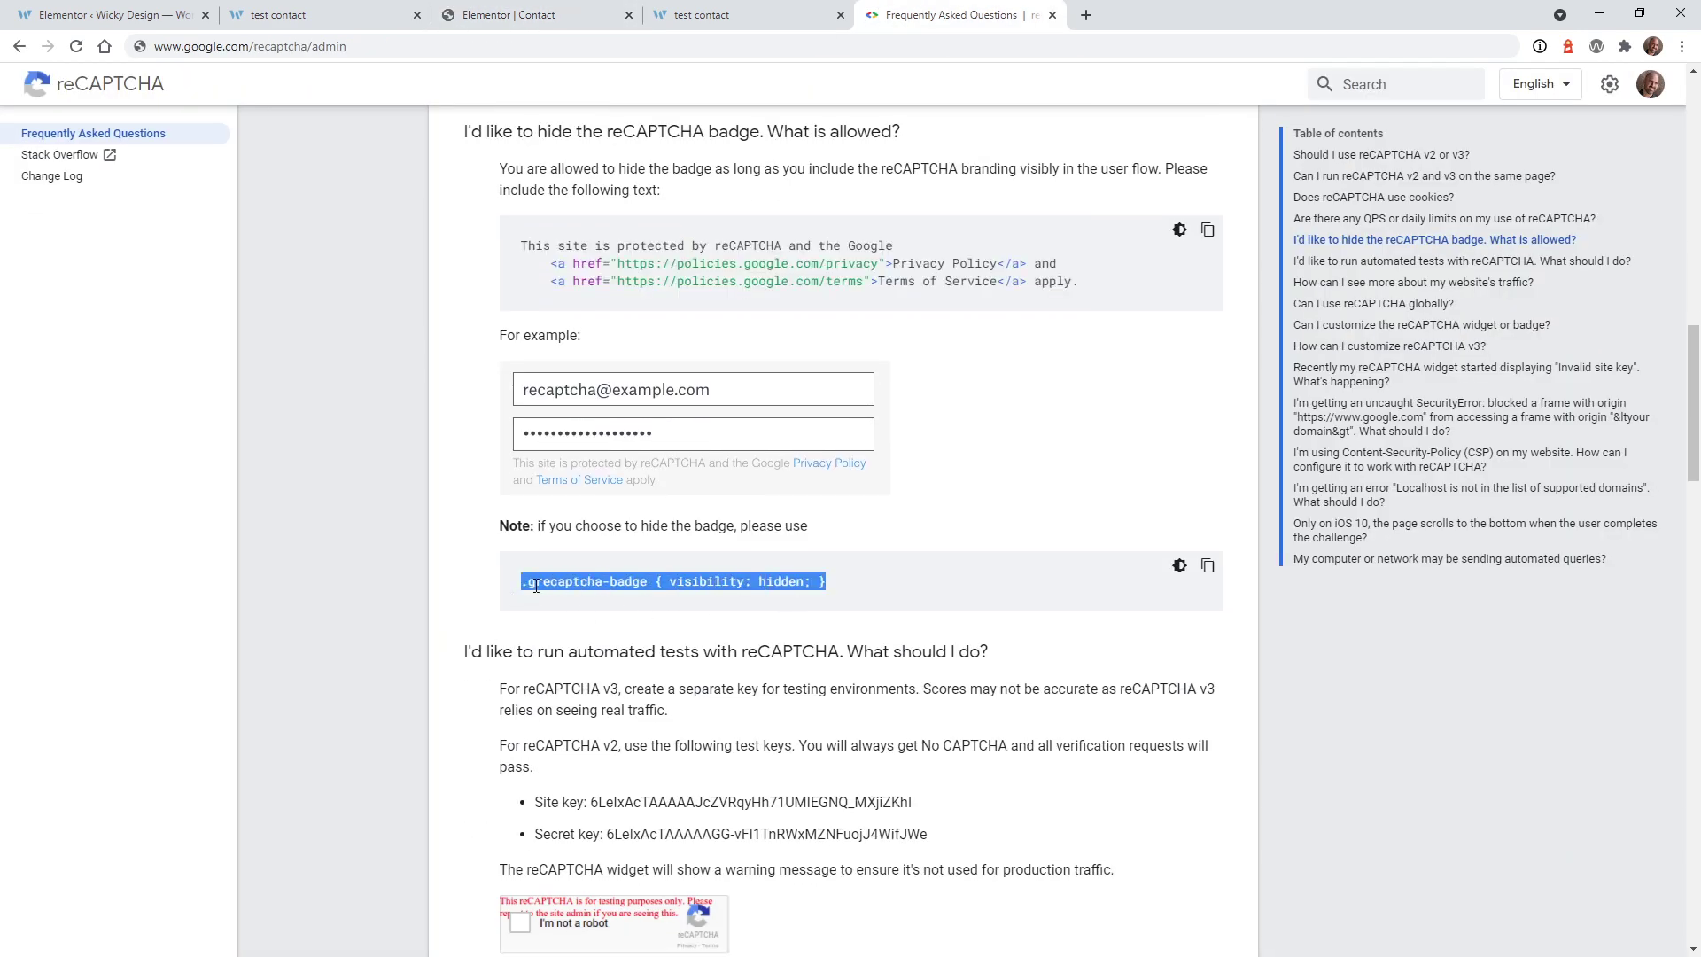
pyautogui.rightClick(534, 586)
pyautogui.click(568, 601)
# Step: Paste the copied ".grecaptcha-badge { visibility: hidden; }" rule into the Contact page's custom CSS in Elementor
pyautogui.click(567, 15)
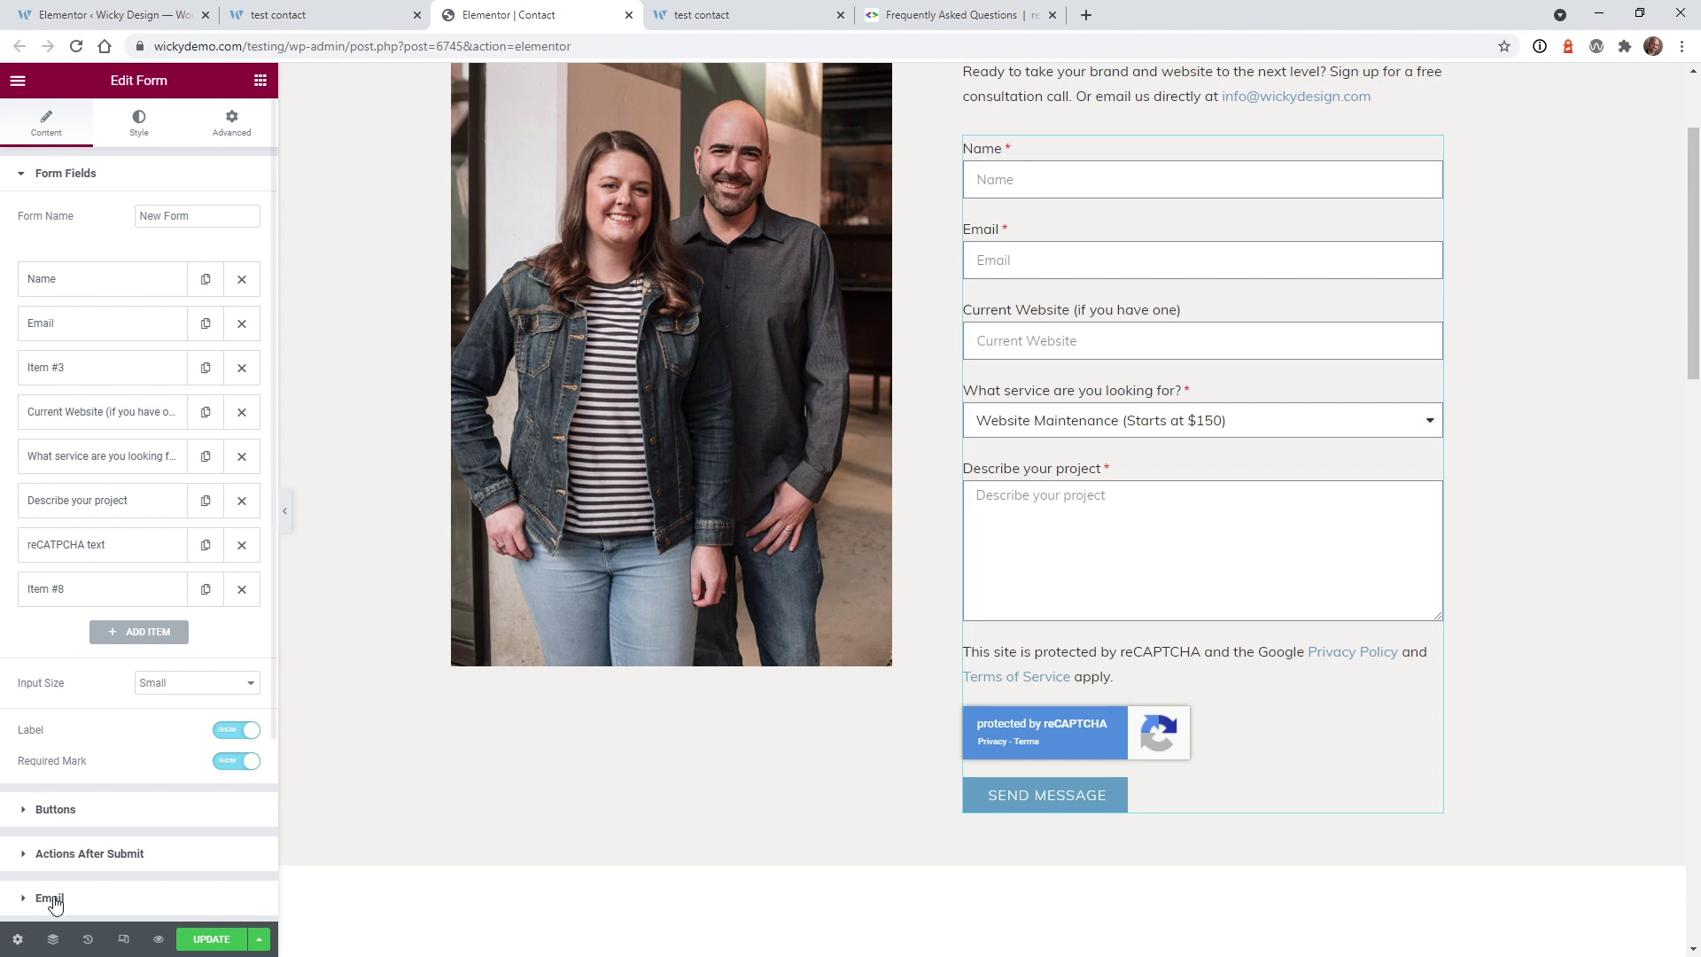
pyautogui.click(17, 939)
pyautogui.click(239, 131)
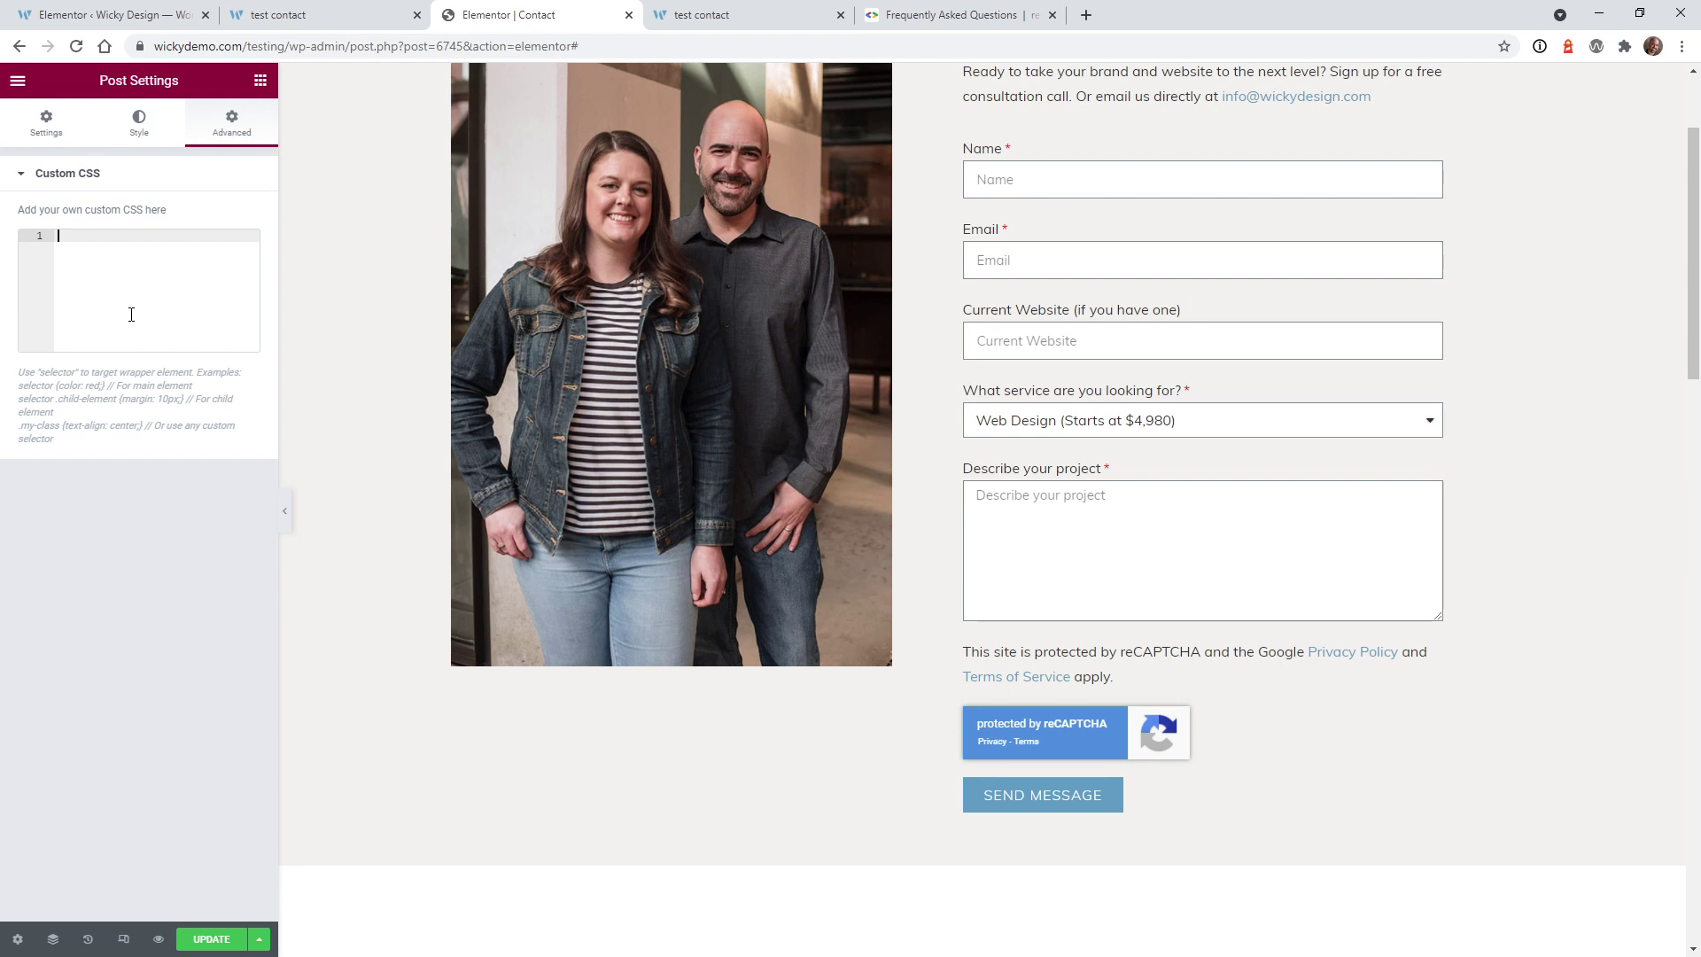
pyautogui.hotkey('ctrl', 'v')
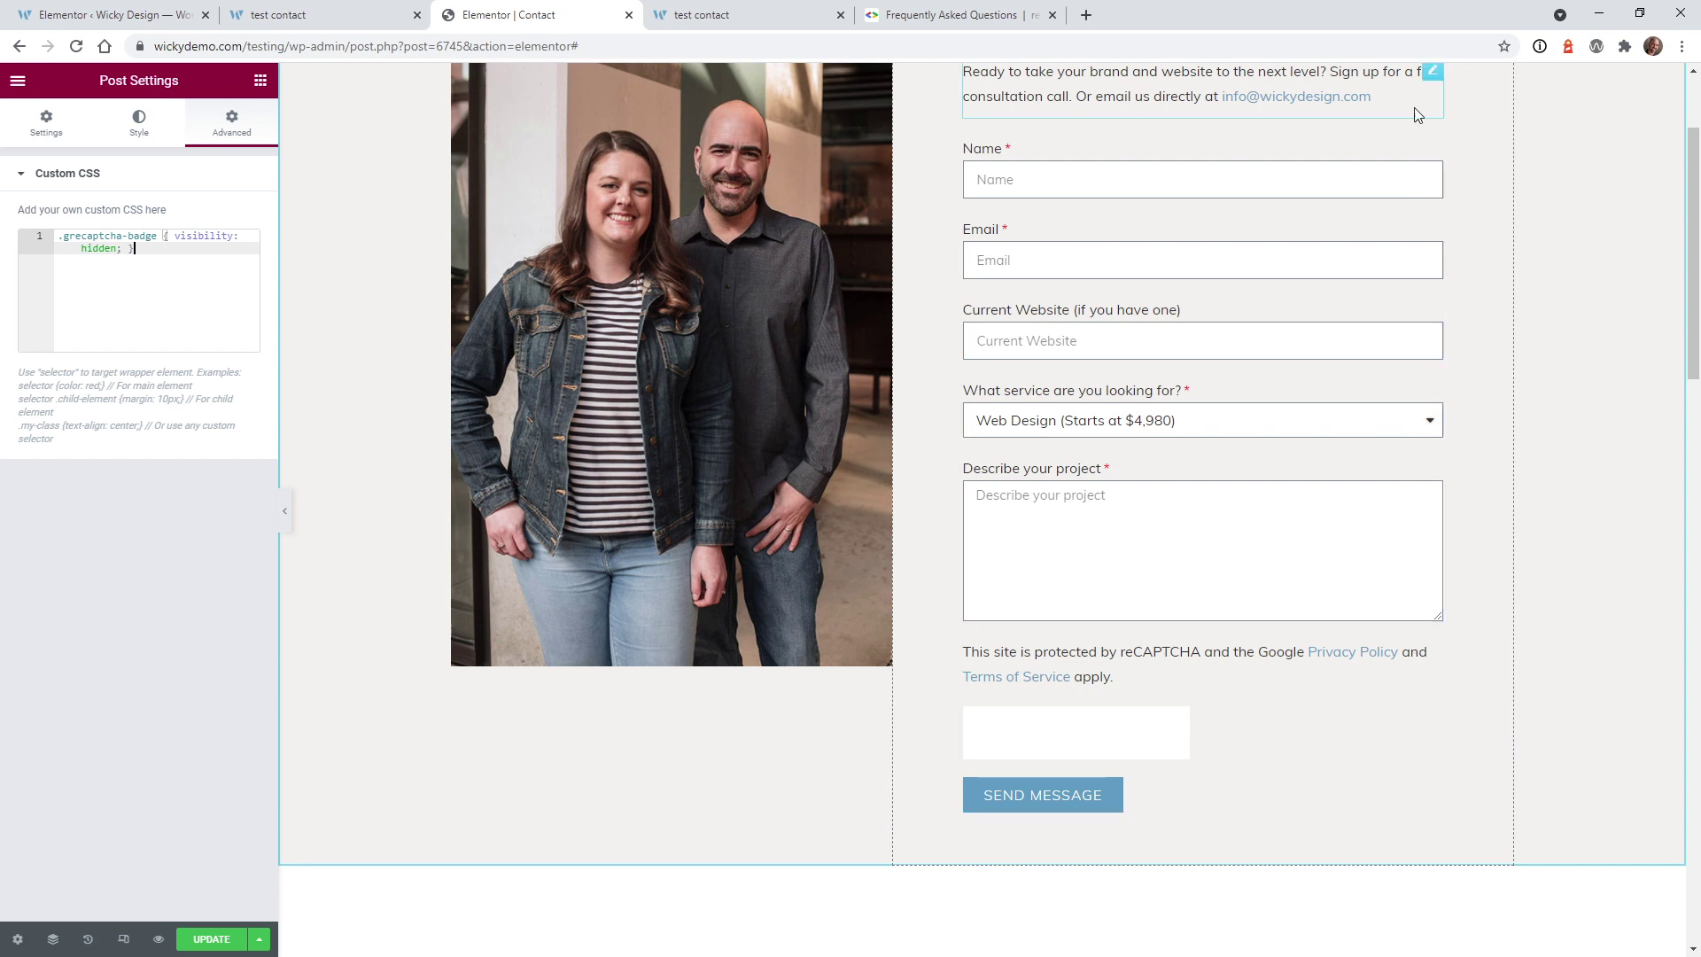
# Step: Change the form's reCAPTCHA V3 badge from inline placement, trying Bottom Right and settling on Bottom Left
pyautogui.click(1435, 147)
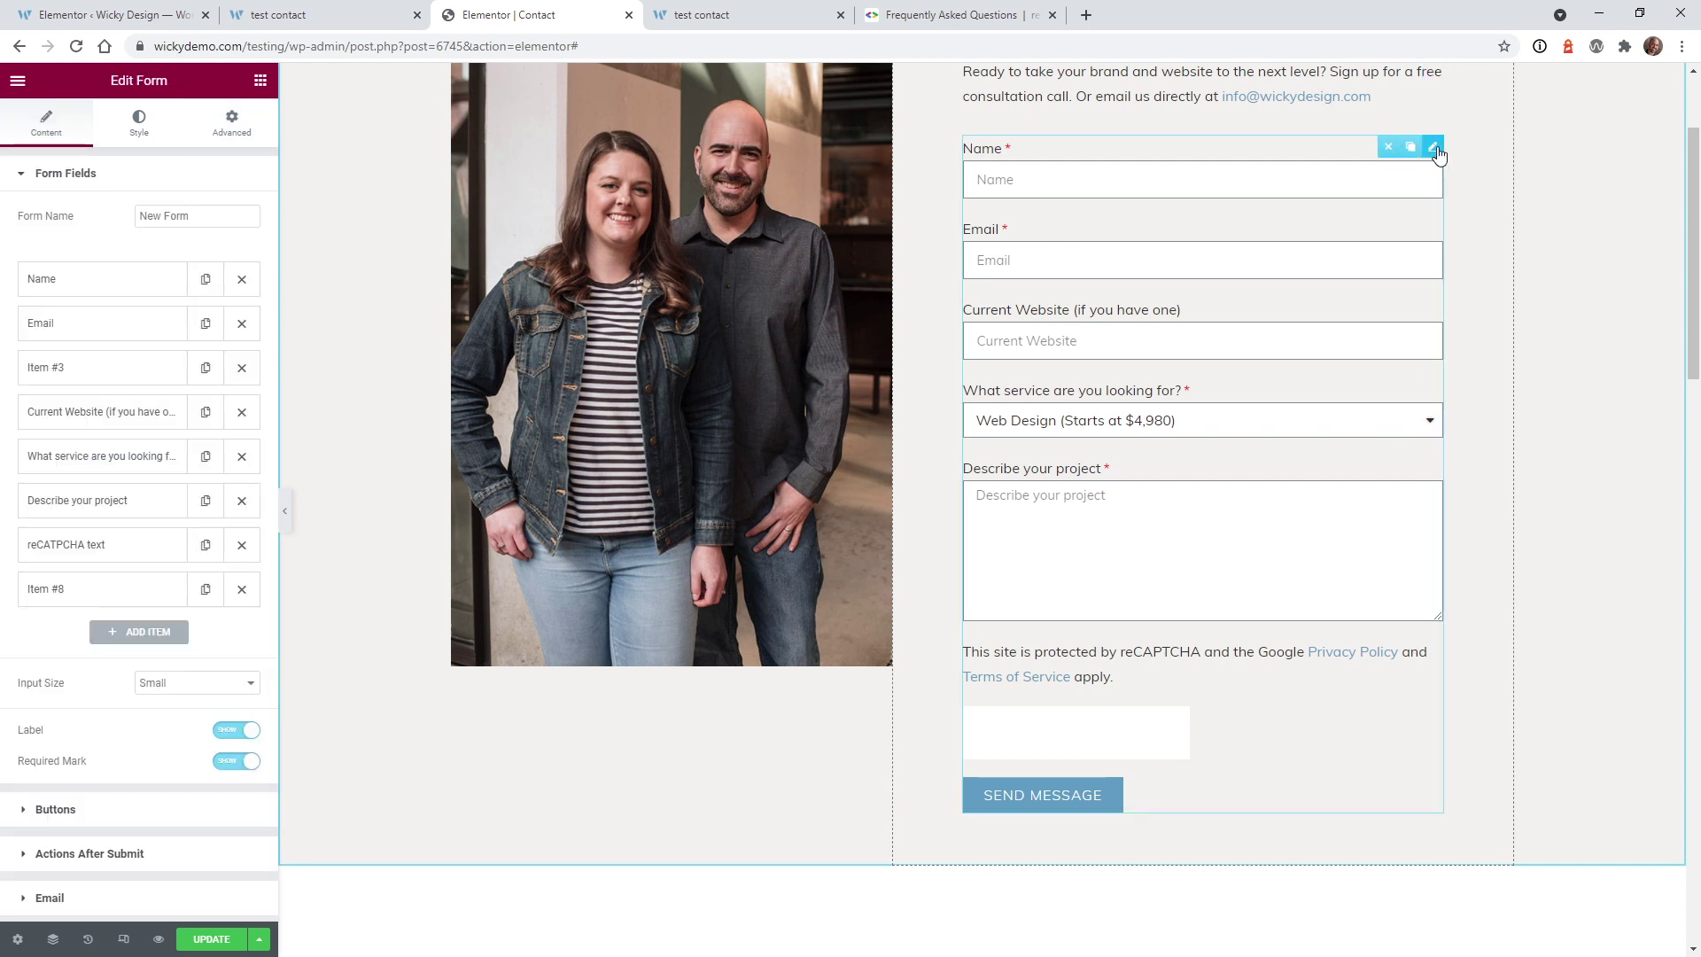
pyautogui.click(147, 554)
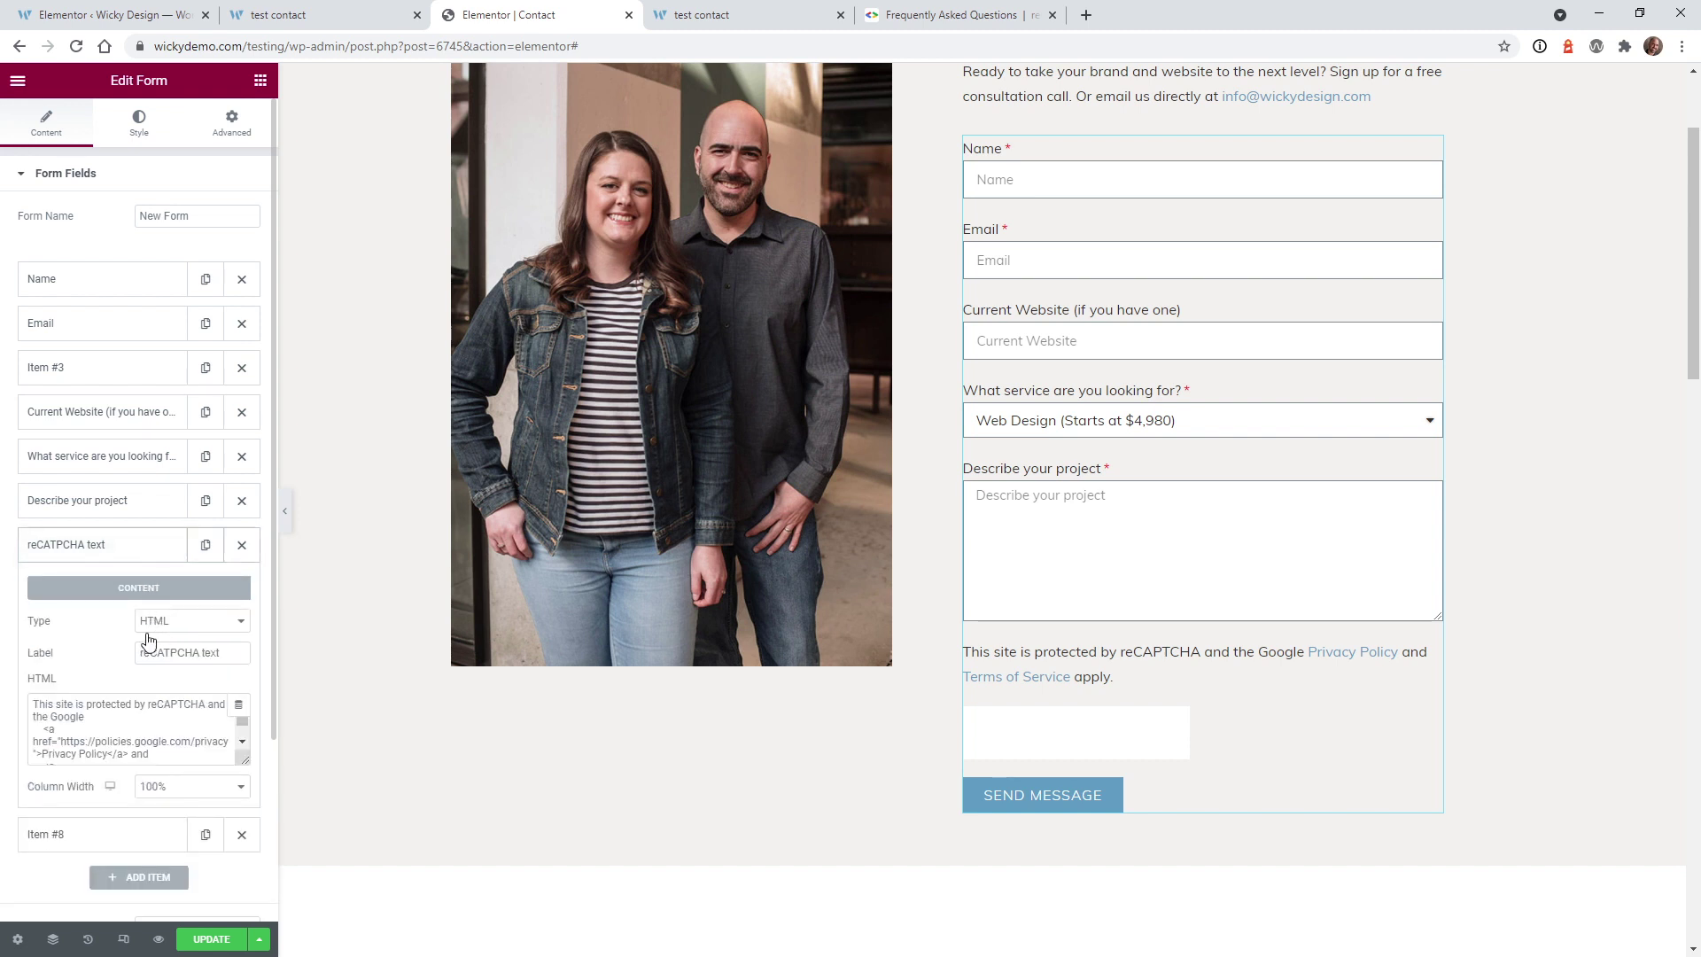
pyautogui.click(99, 835)
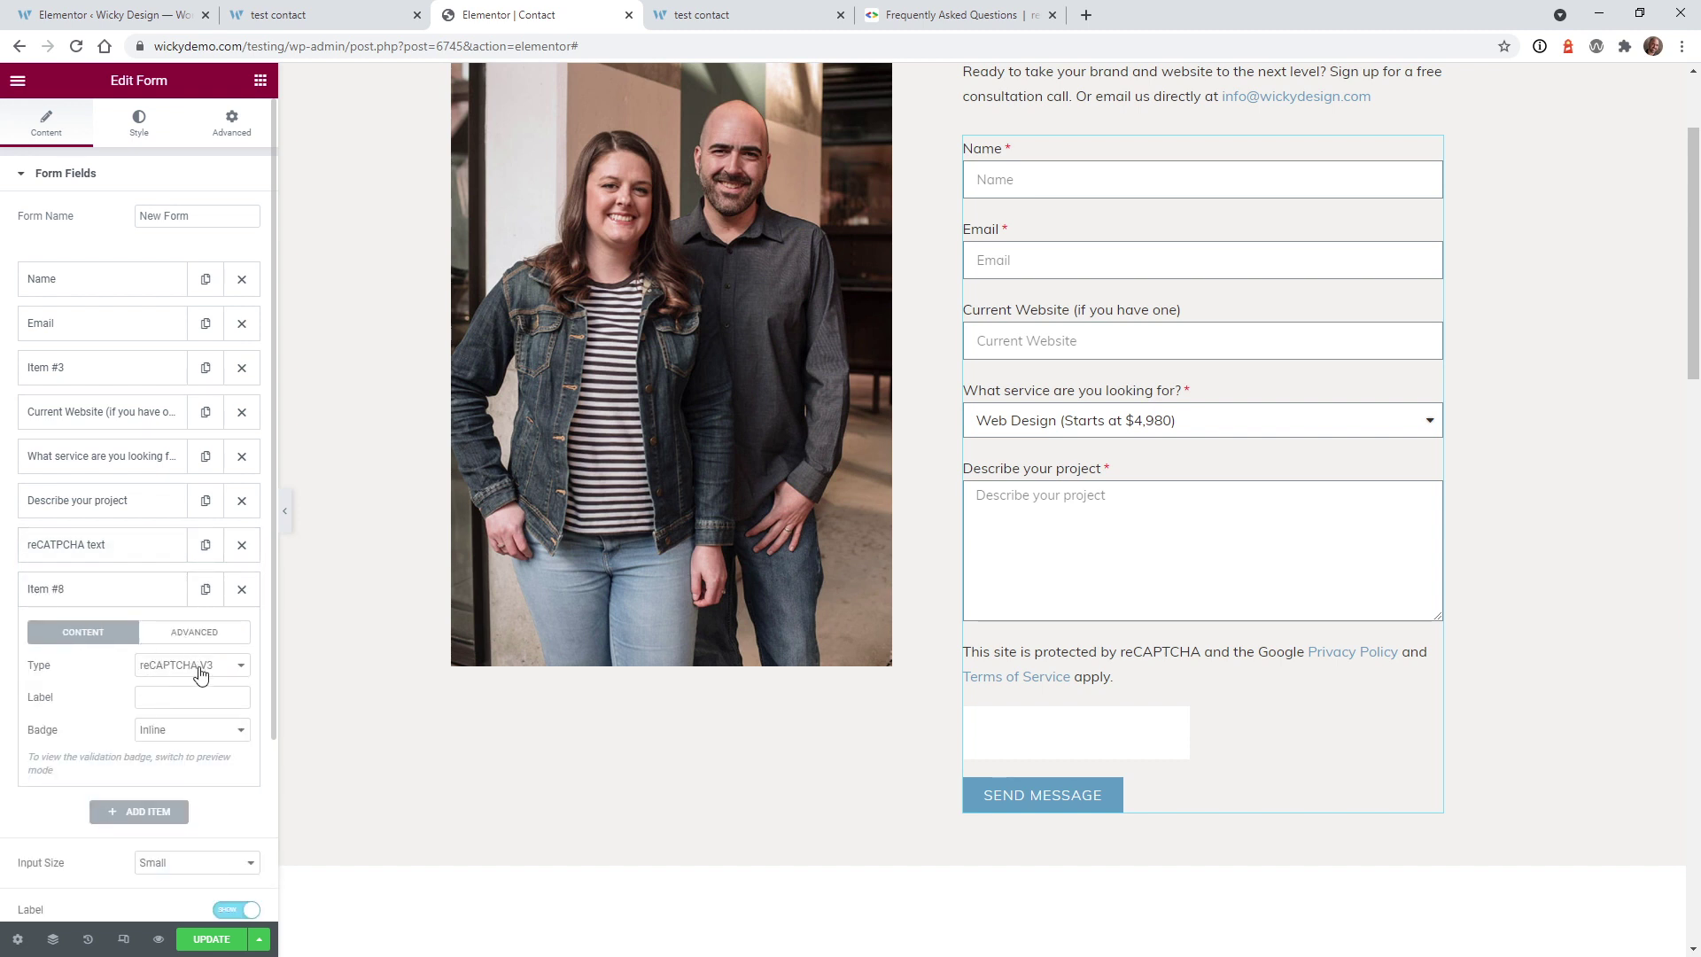
pyautogui.click(199, 665)
pyautogui.click(199, 671)
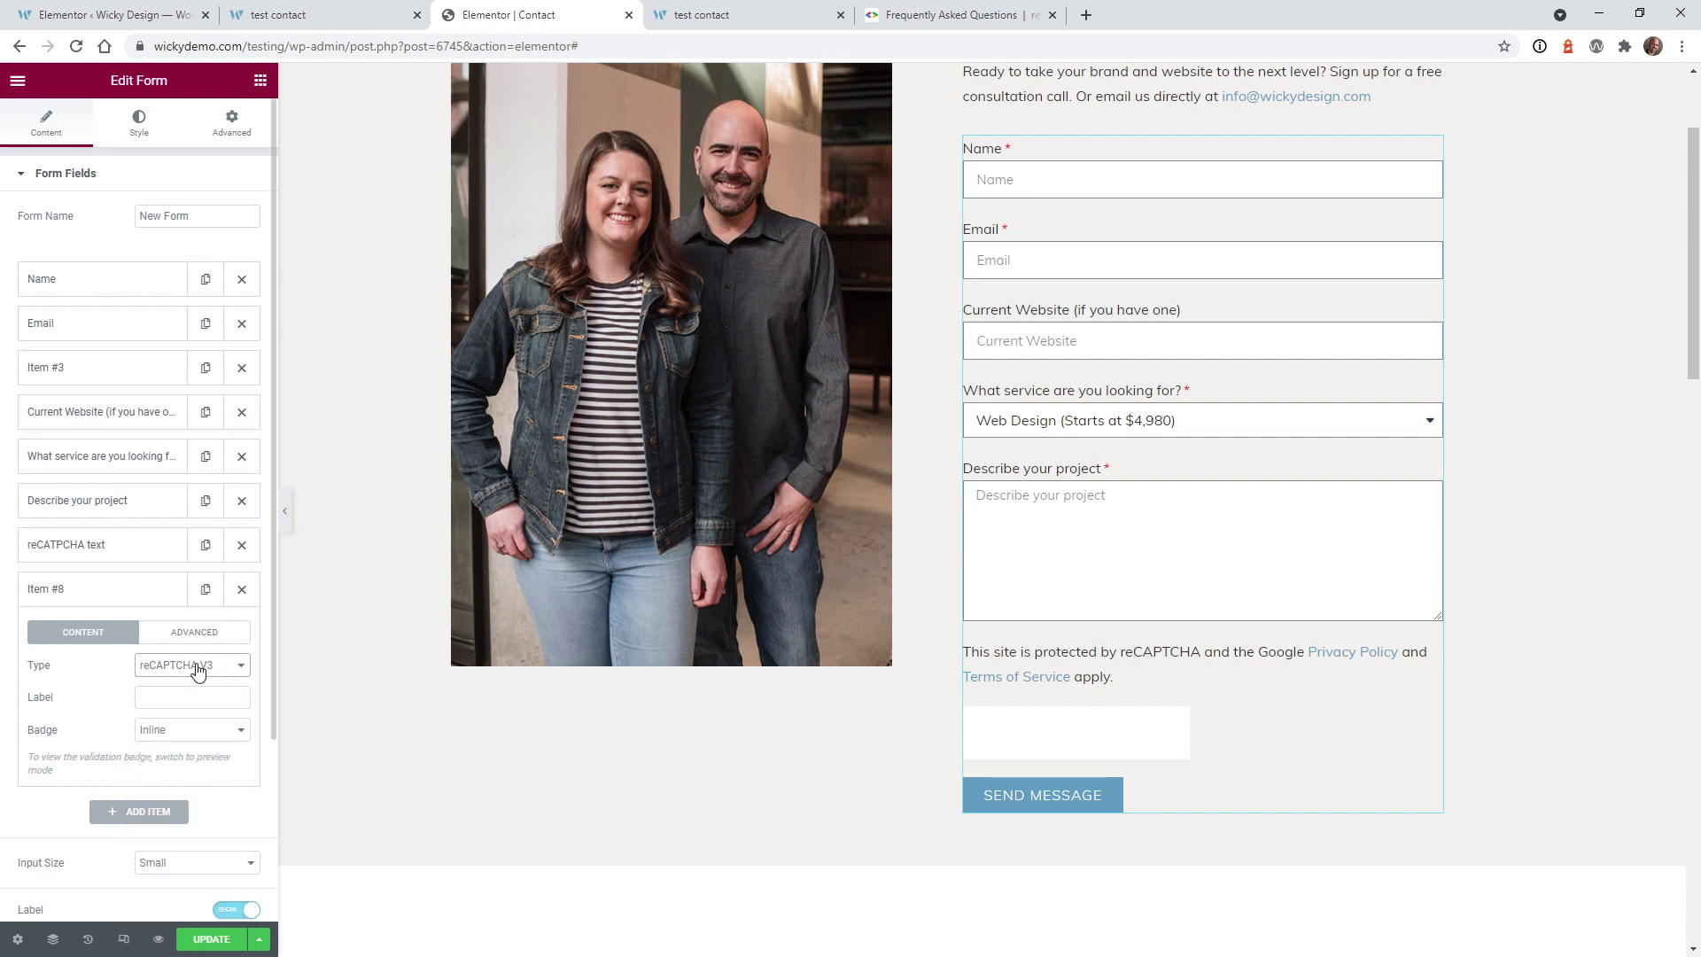
pyautogui.click(193, 731)
pyautogui.click(186, 747)
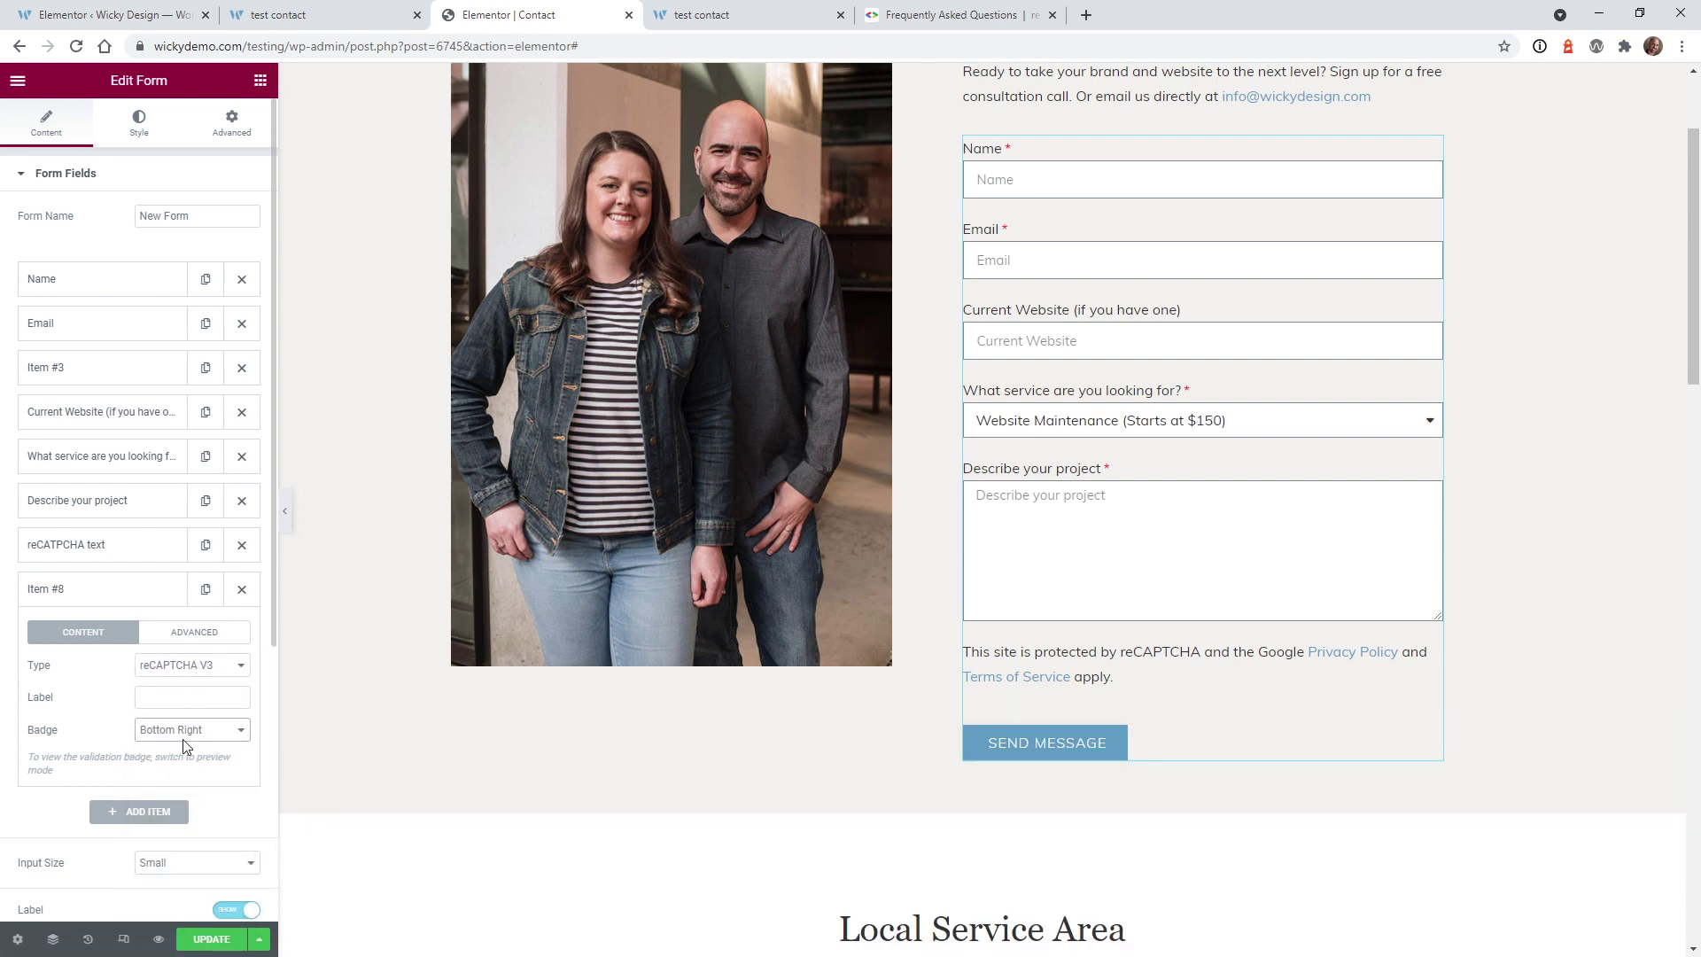
pyautogui.click(183, 735)
pyautogui.click(177, 762)
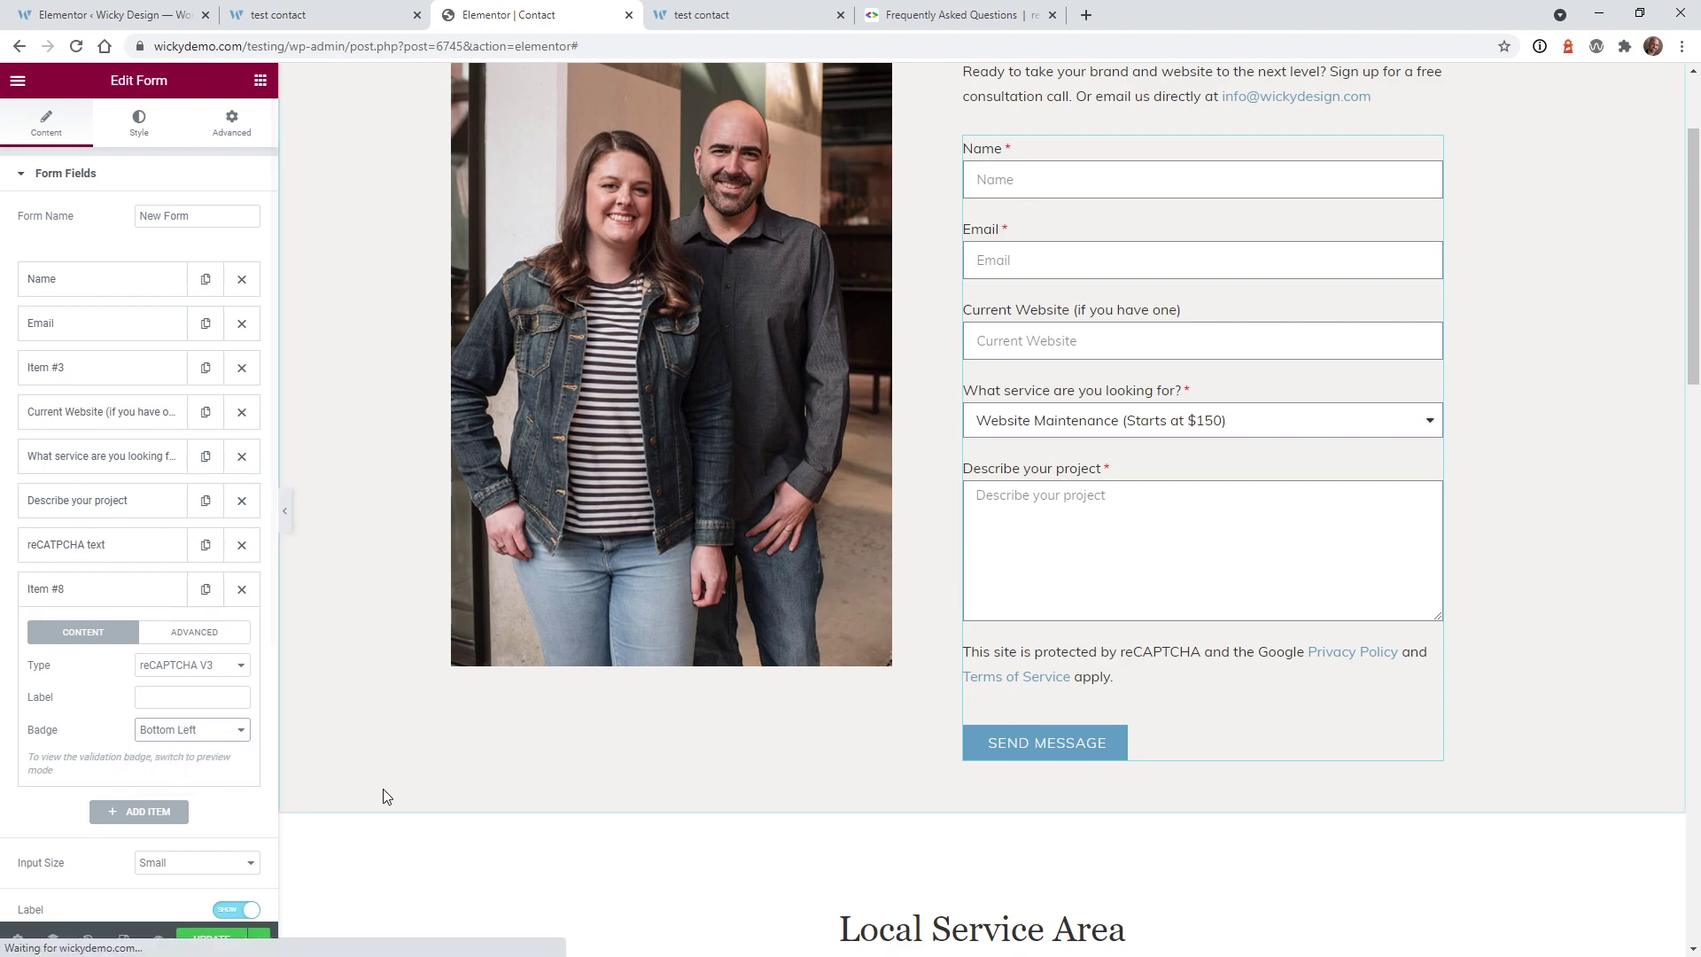
# Step: Update the Contact page and preview it to check the hidden badge and the disclosure text above the submit button
pyautogui.scroll(-15, 384, 795)
pyautogui.scroll(4, 386, 798)
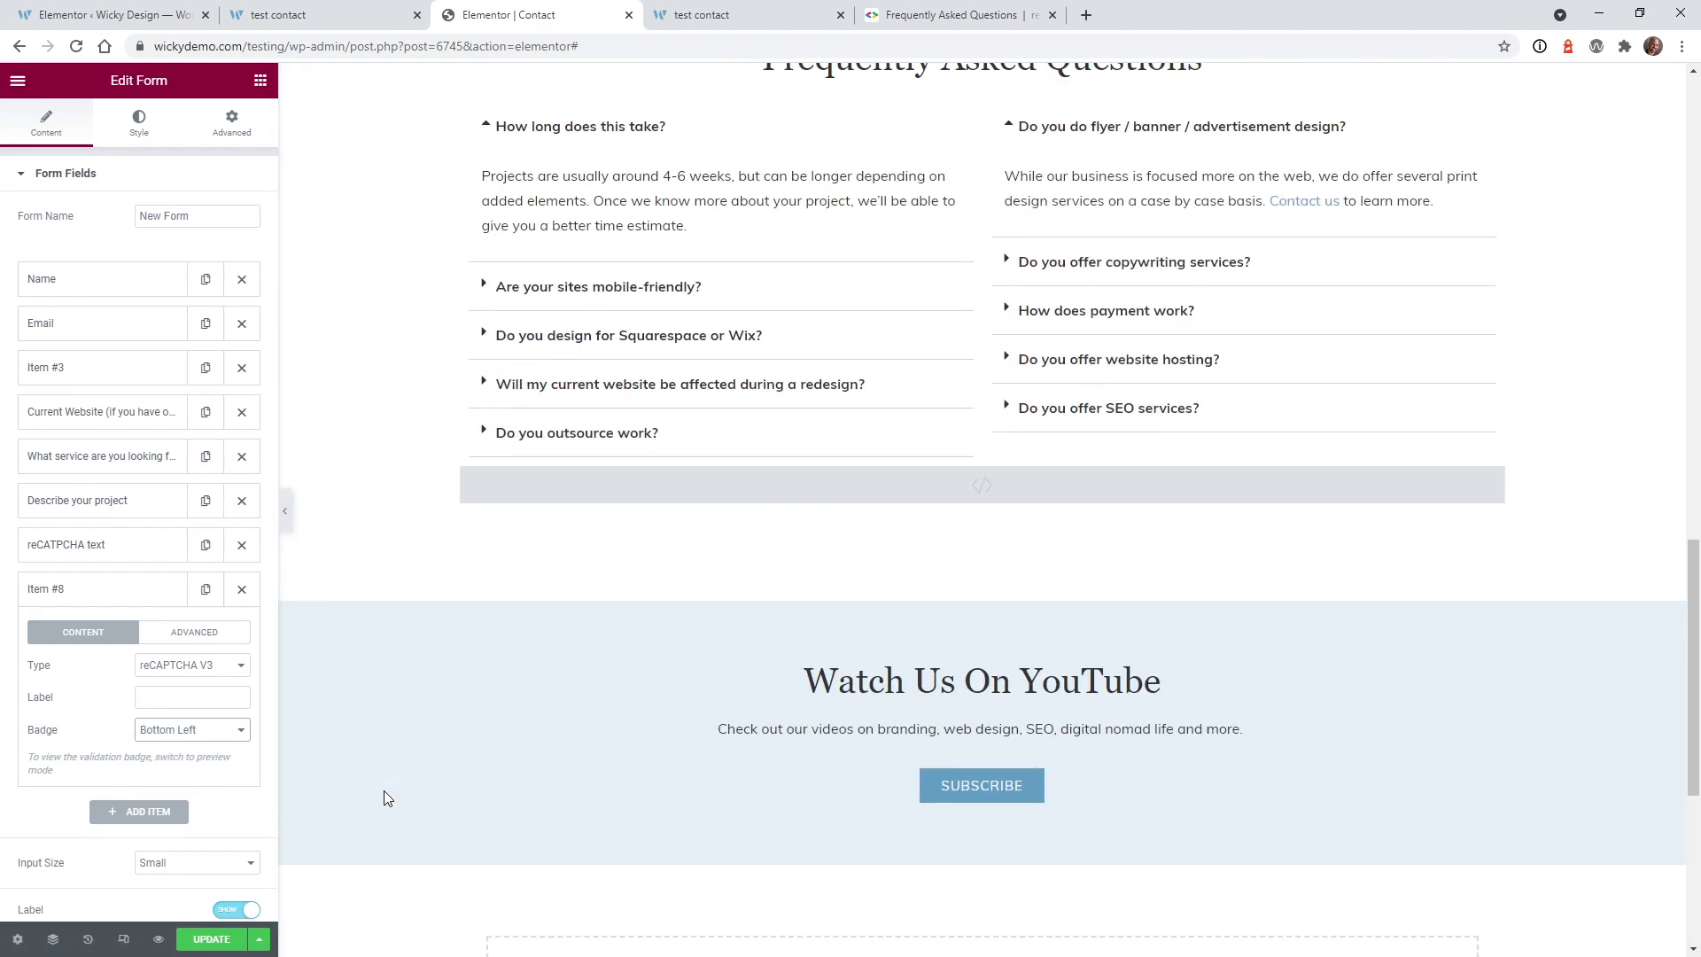
pyautogui.scroll(12, 384, 798)
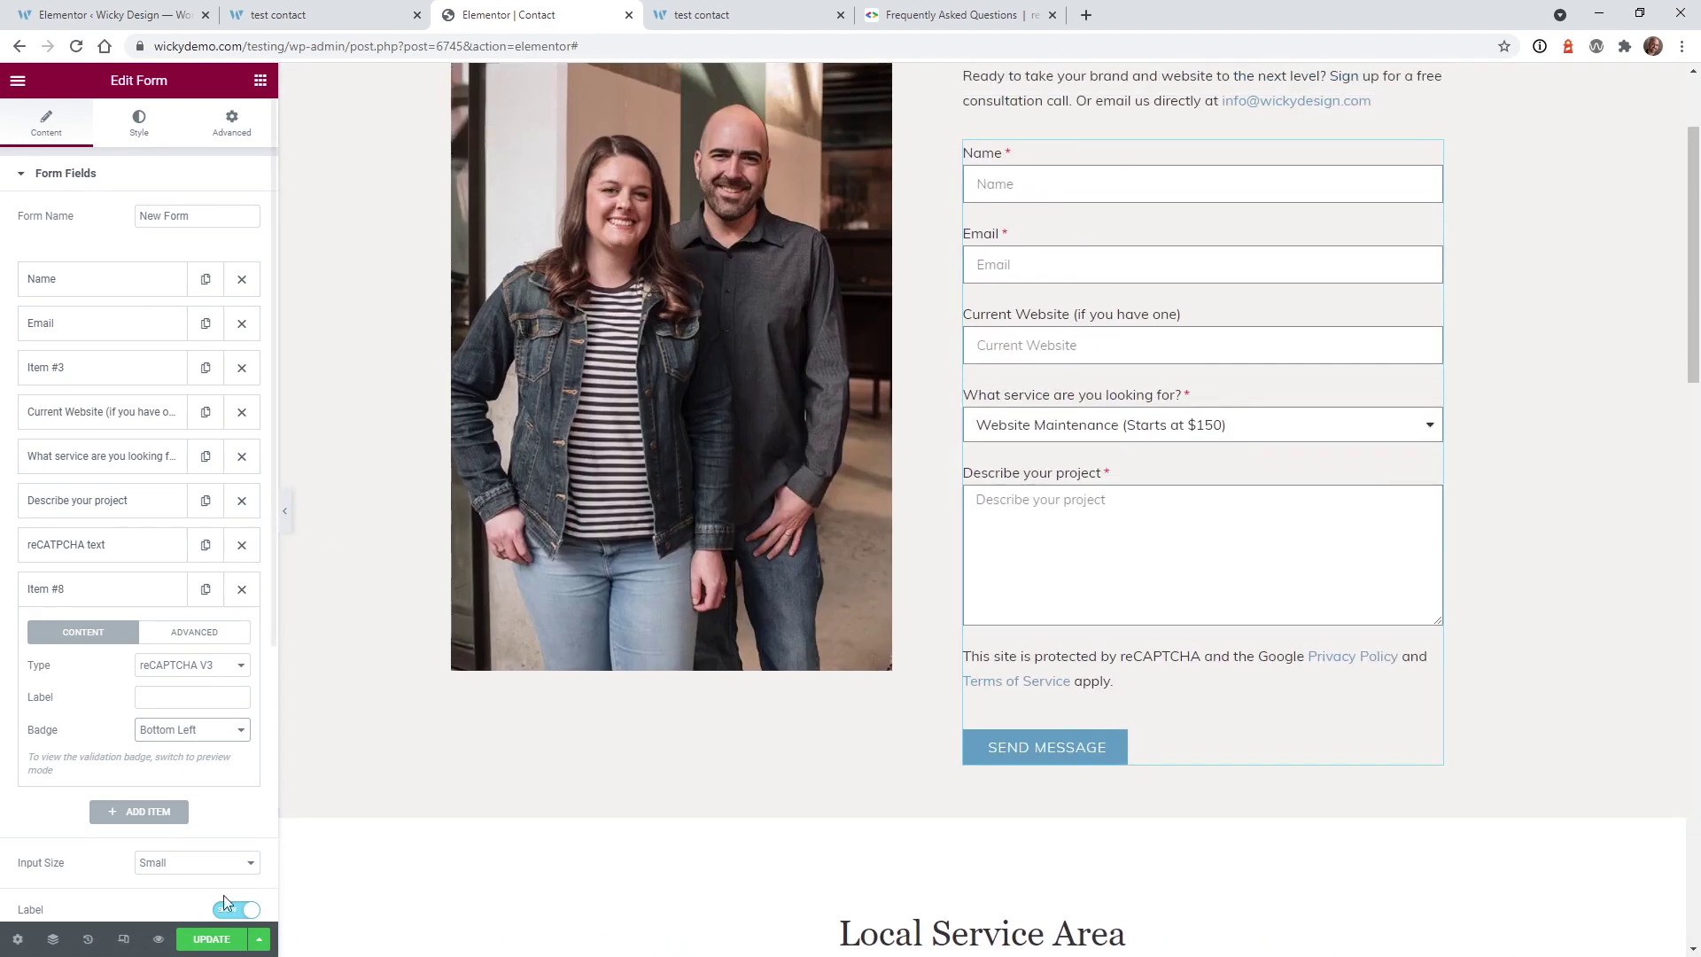
pyautogui.click(211, 941)
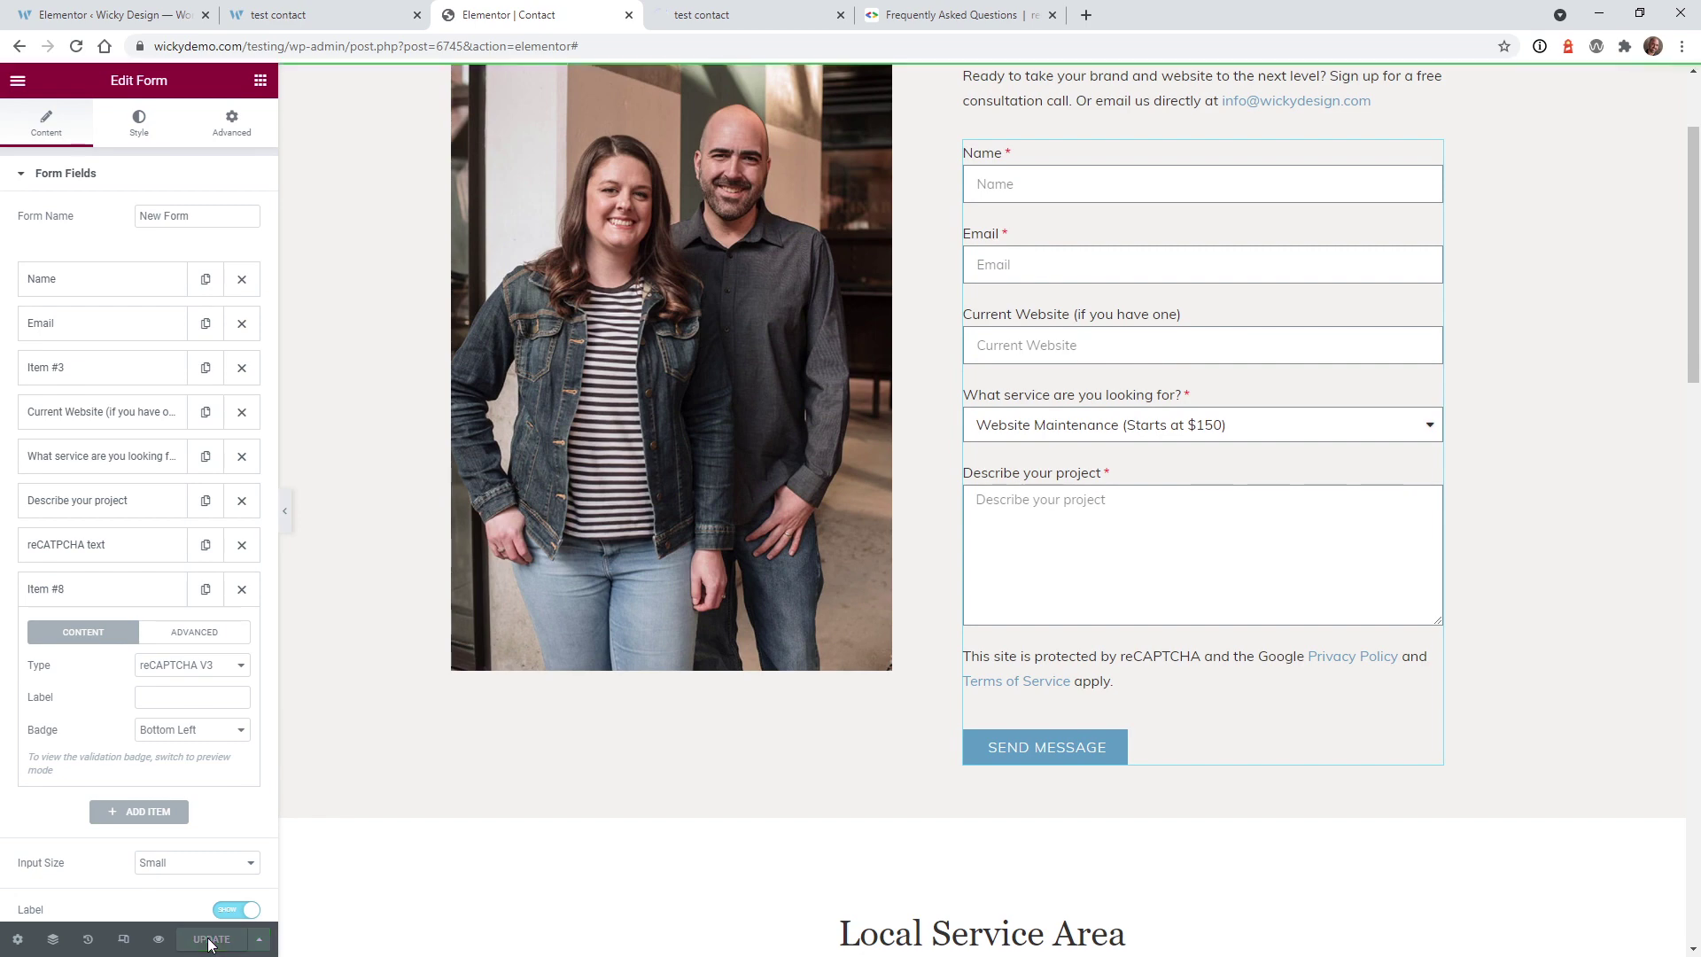
pyautogui.click(160, 939)
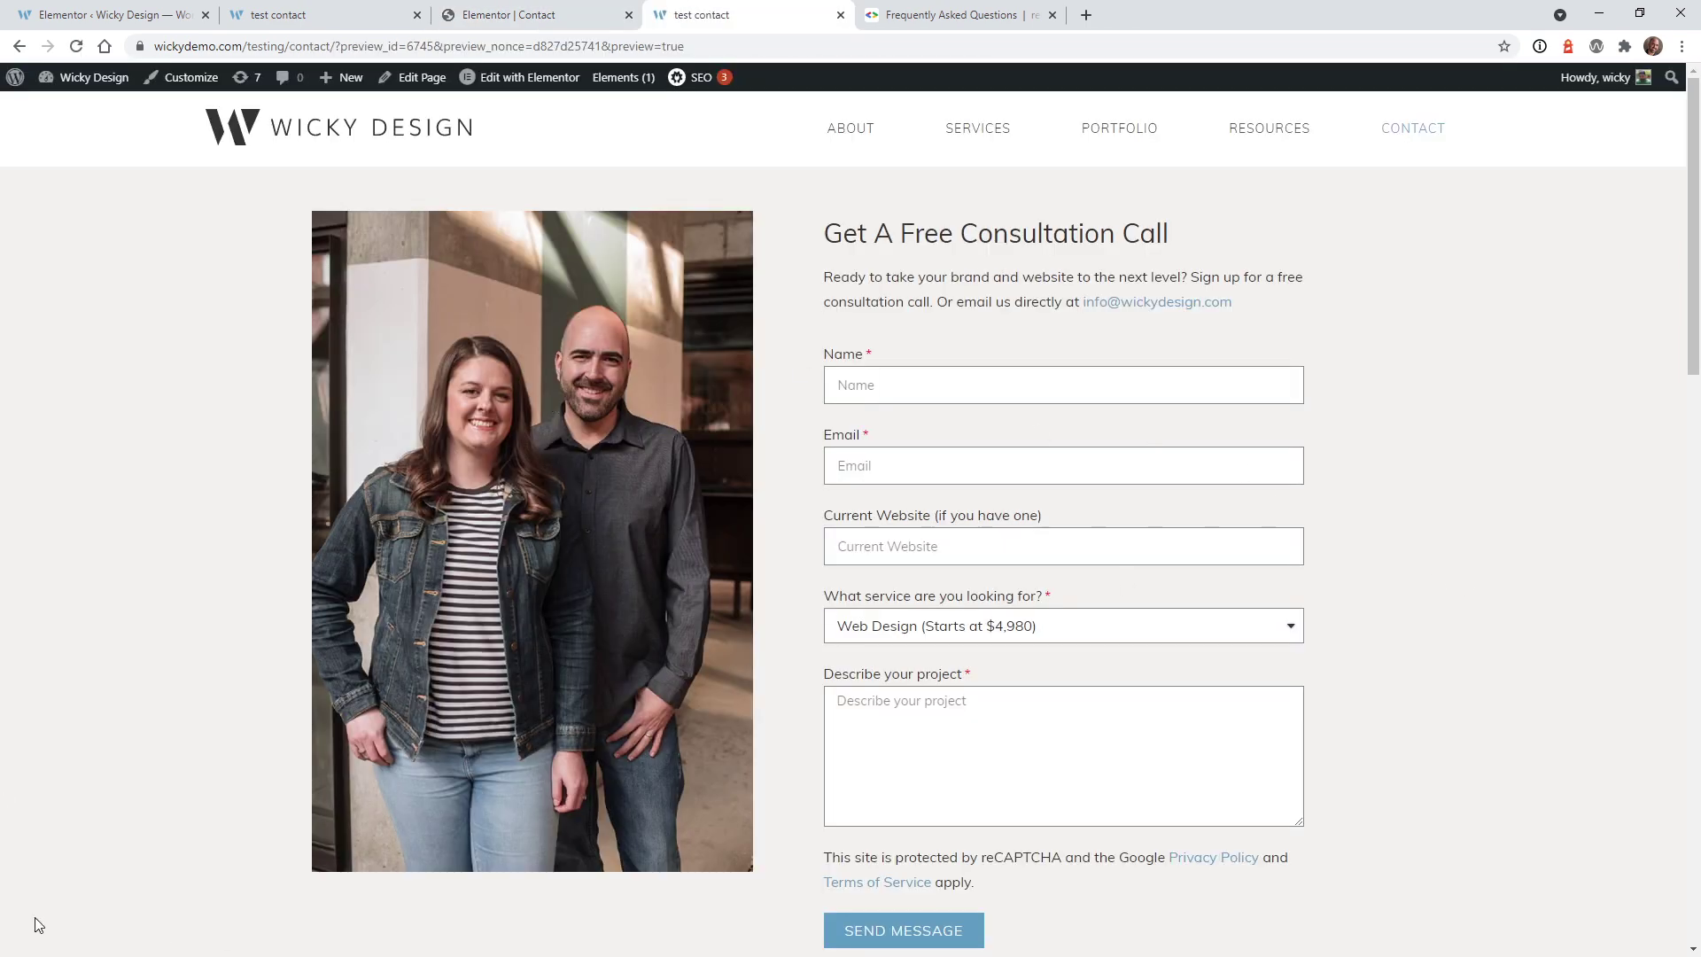
pyautogui.click(536, 15)
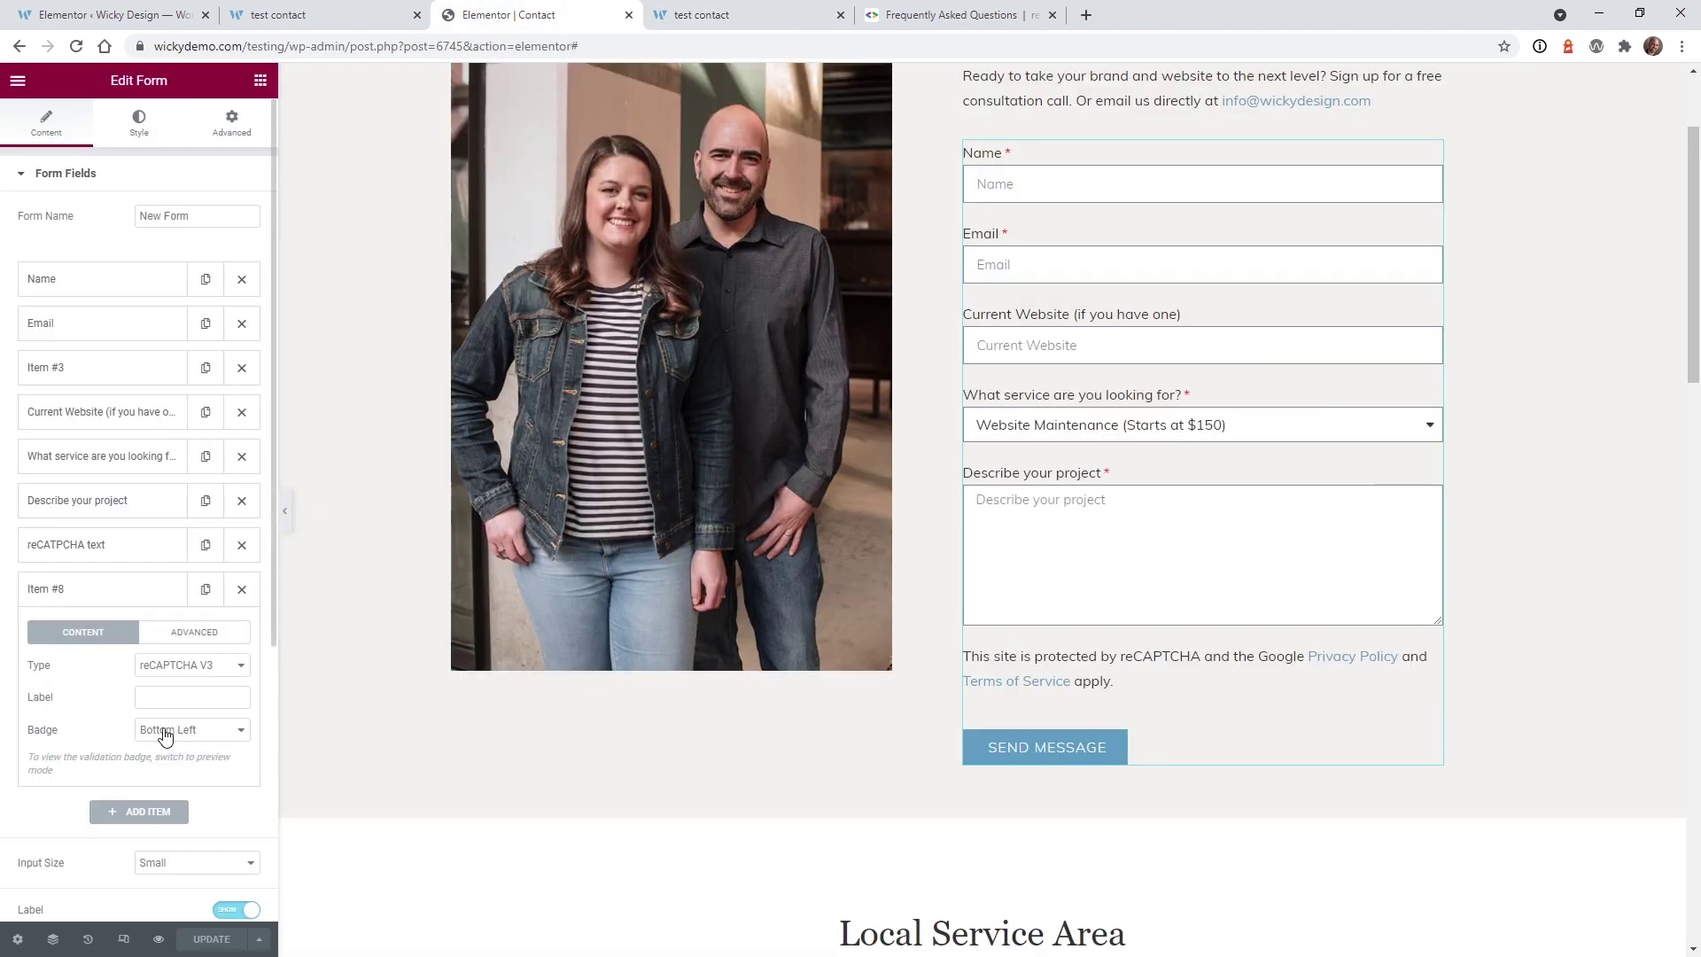
pyautogui.hotkey('ctrl', 'Tab')
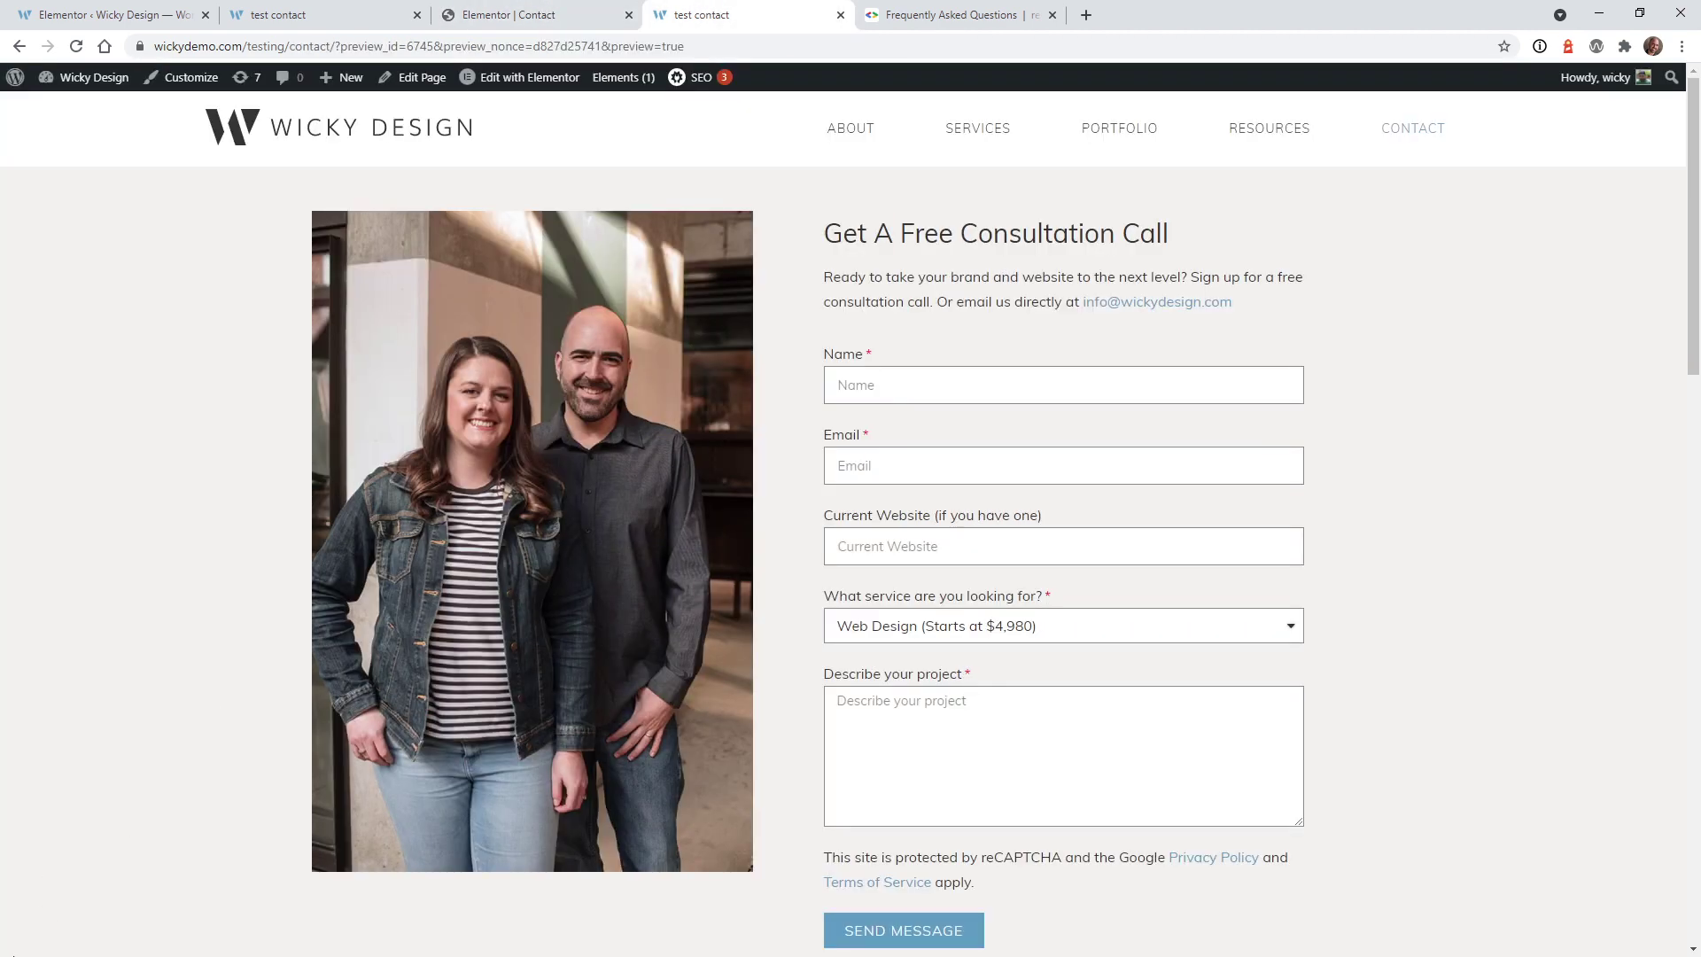
pyautogui.scroll(-2, 73, 838)
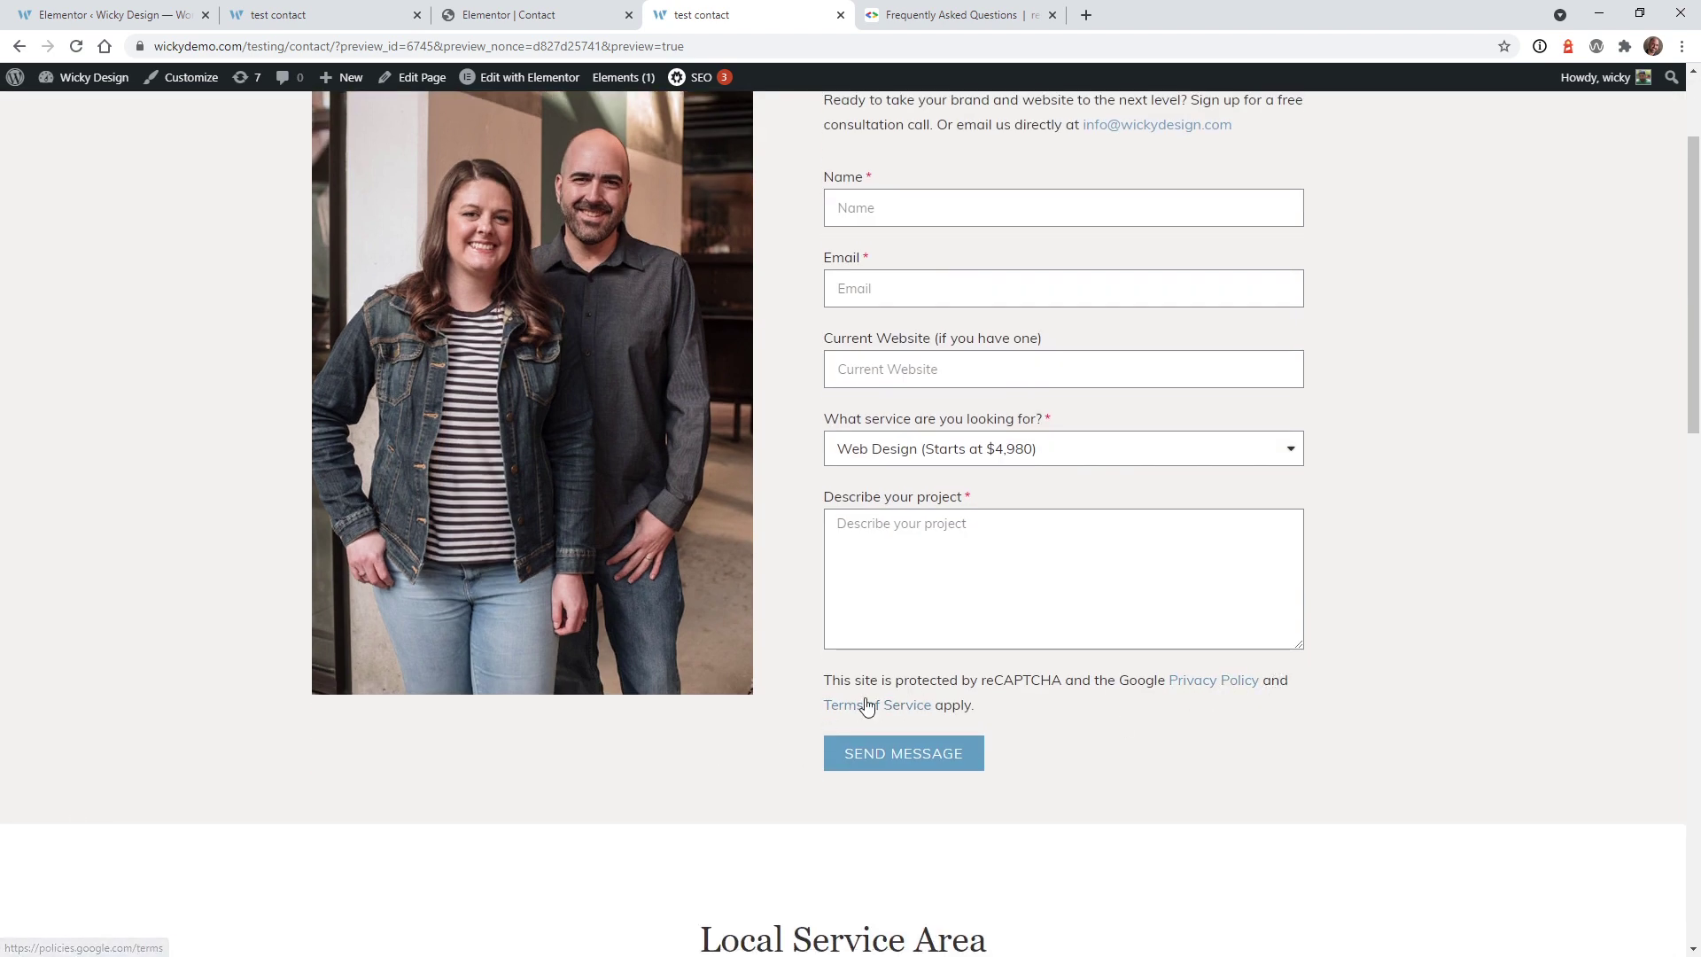
# Step: Return to the reCAPTCHA FAQ and review the section on what is allowed when hiding the badge
pyautogui.click(1001, 14)
pyautogui.scroll(4, 486, 579)
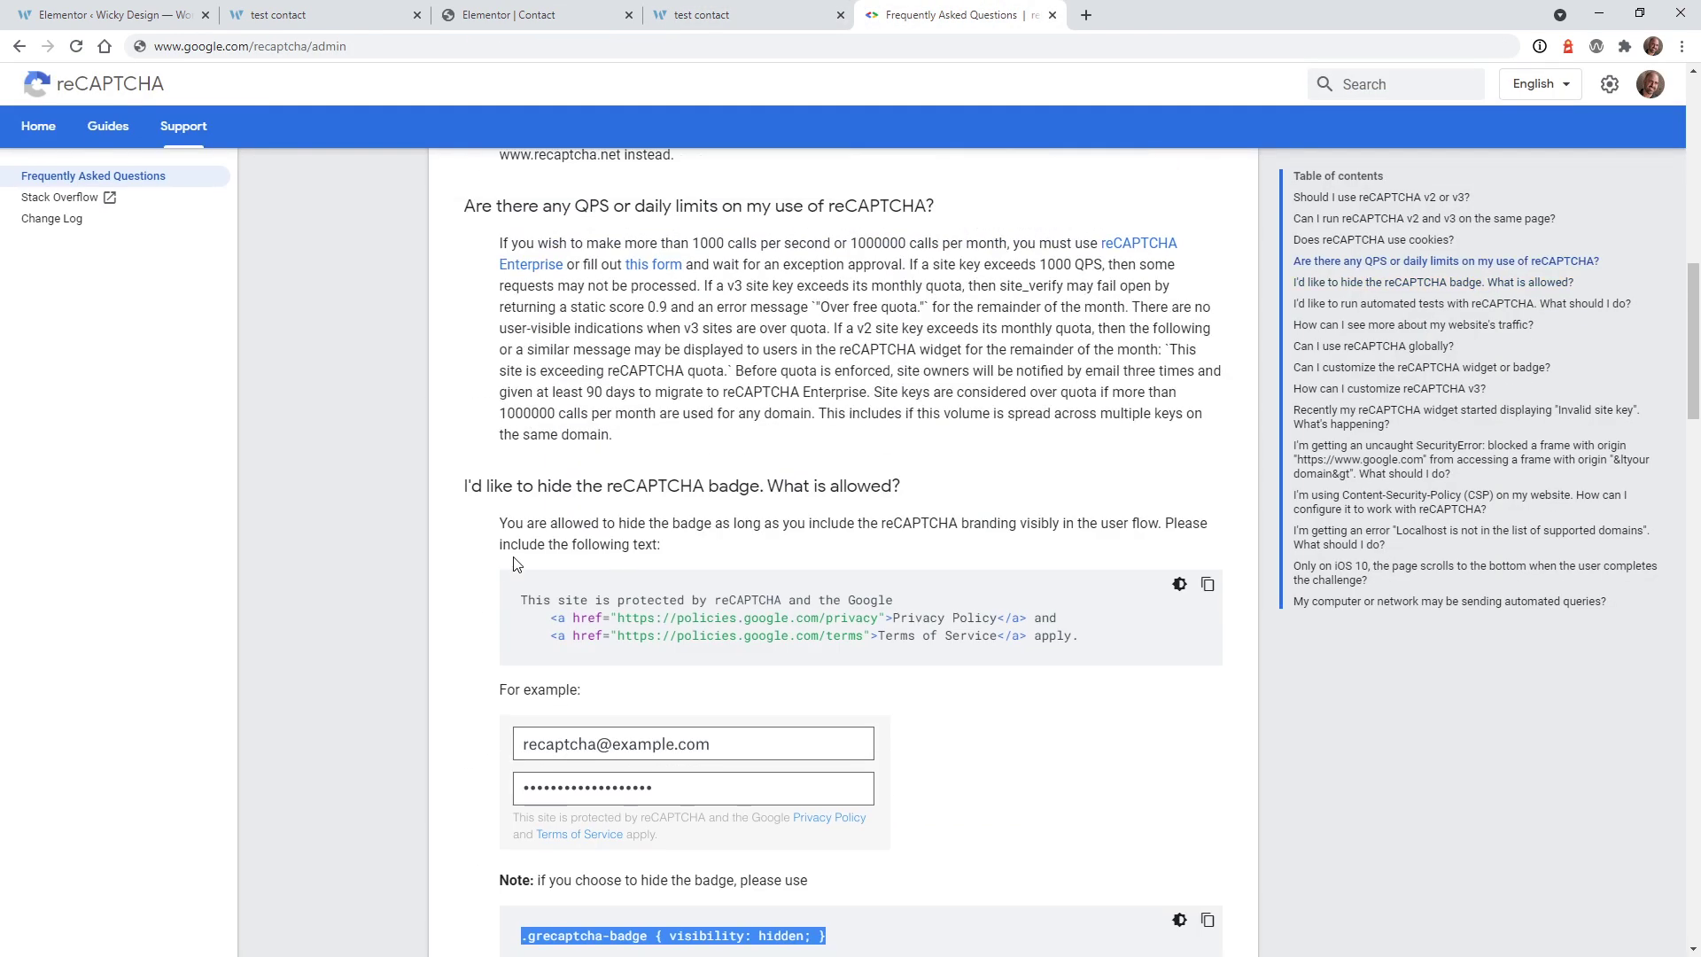